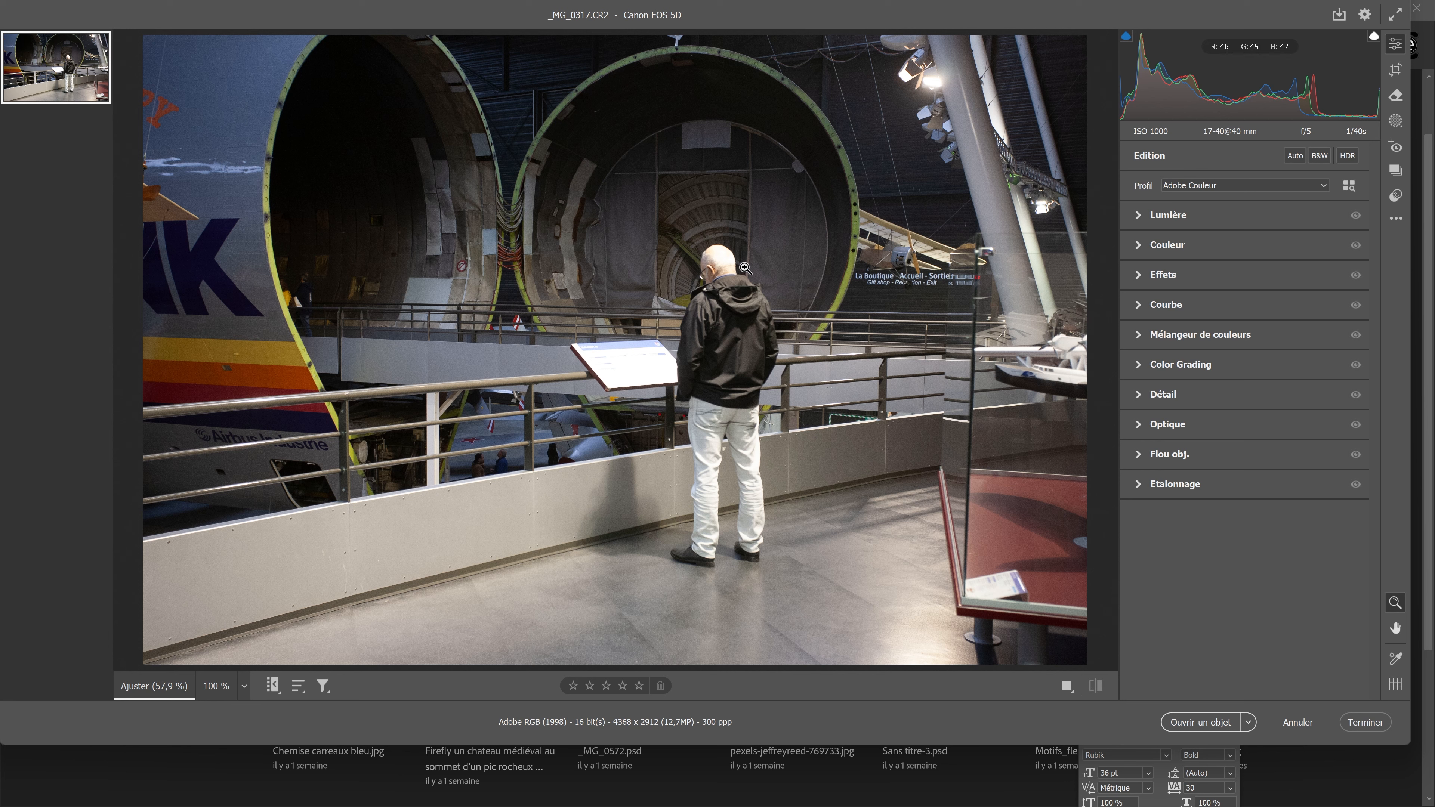
Activate the Remove tool with generative AI enabled and reduce the brush size to 16
click(1395, 97)
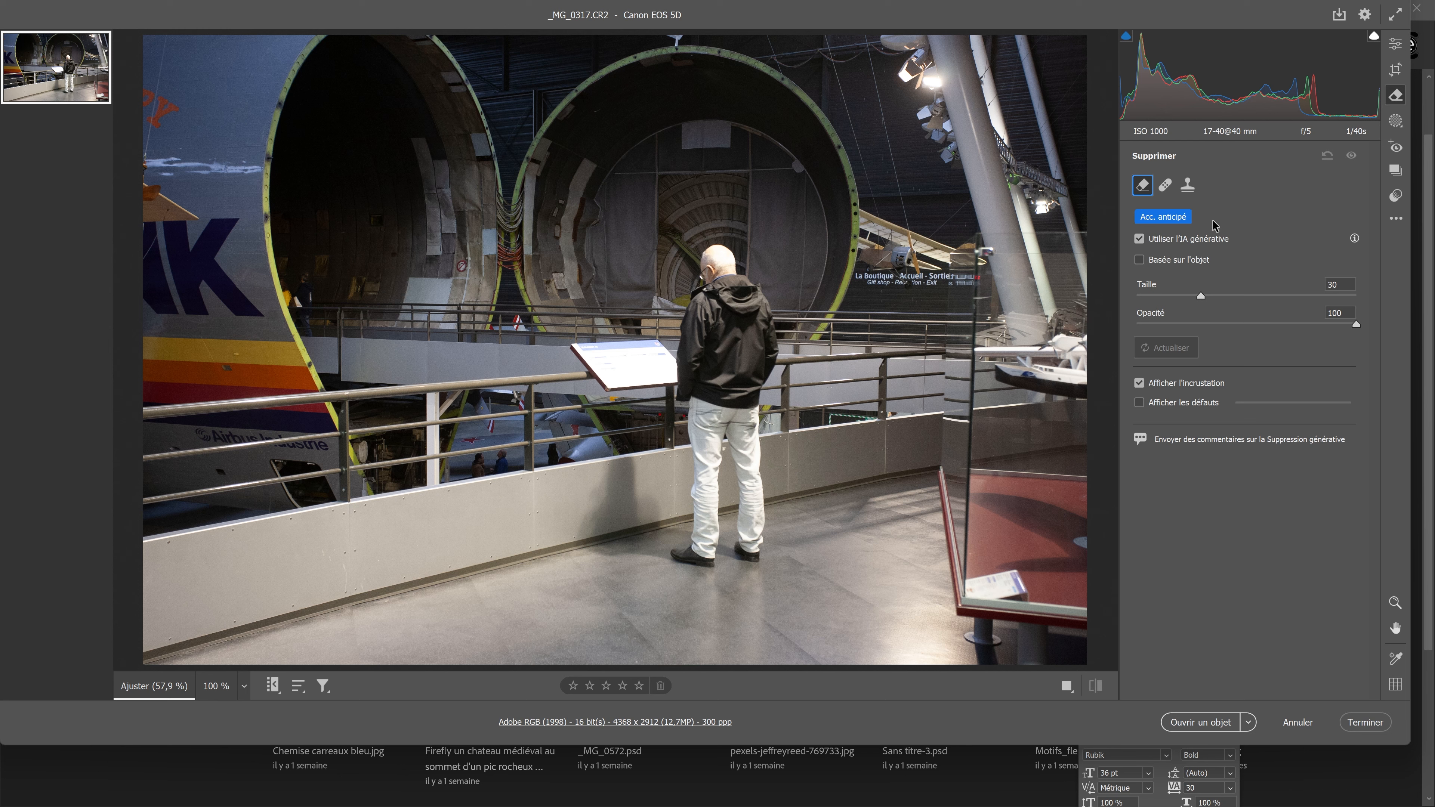
click(1139, 243)
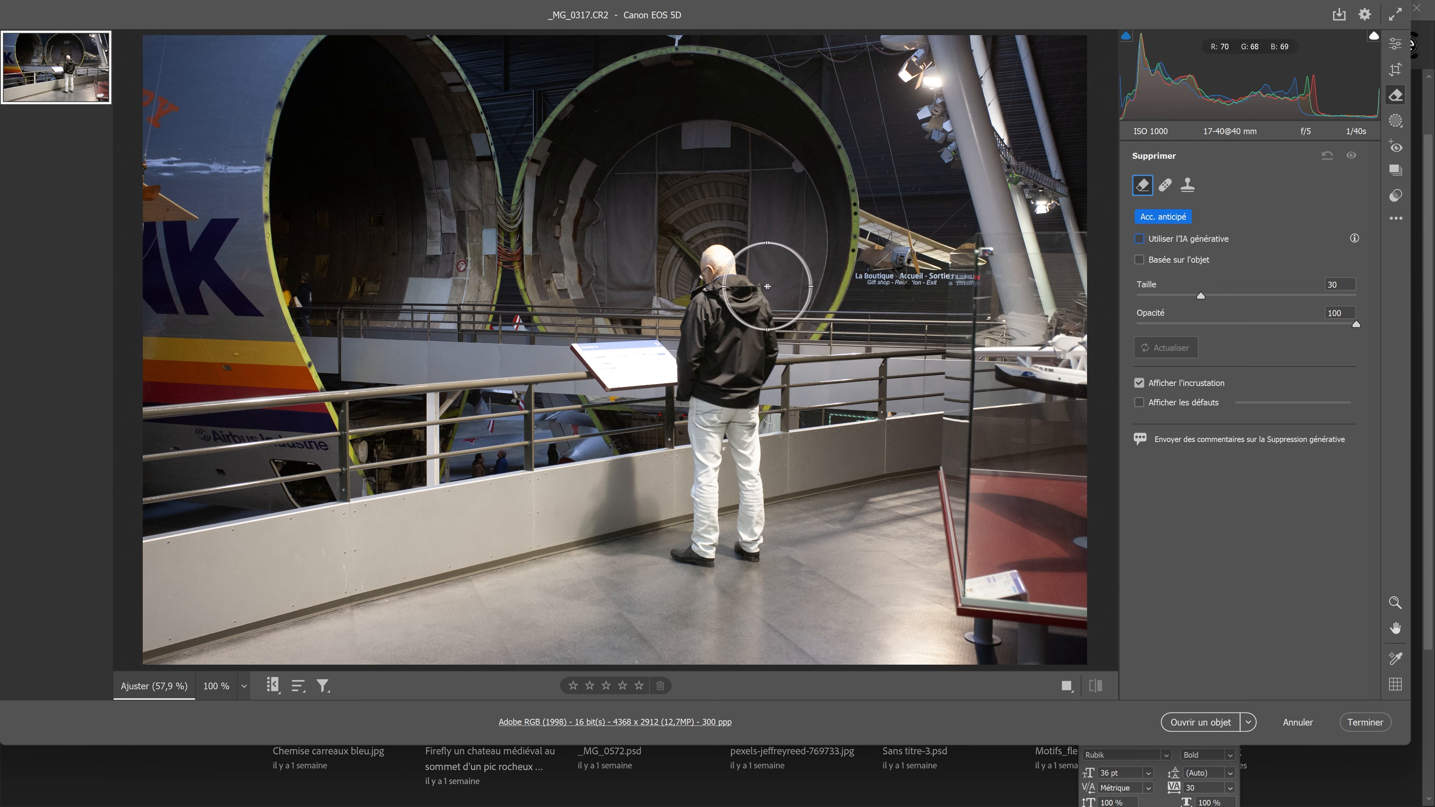
key(bracketleft)
key(bracketleft)
key(bracketleft)
key(bracketleft)
key(bracketleft)
key(bracketleft)
key(bracketleft)
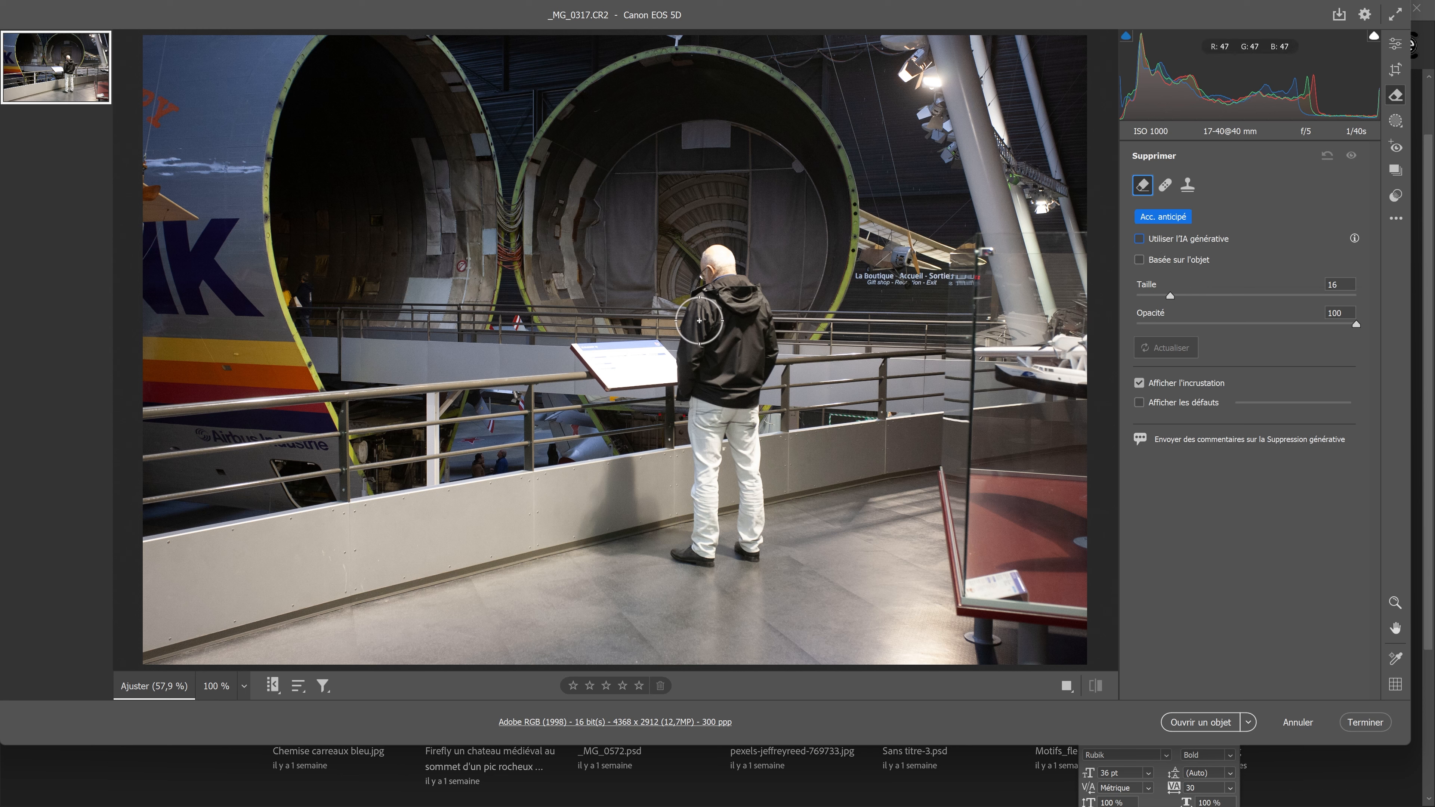
click(1139, 240)
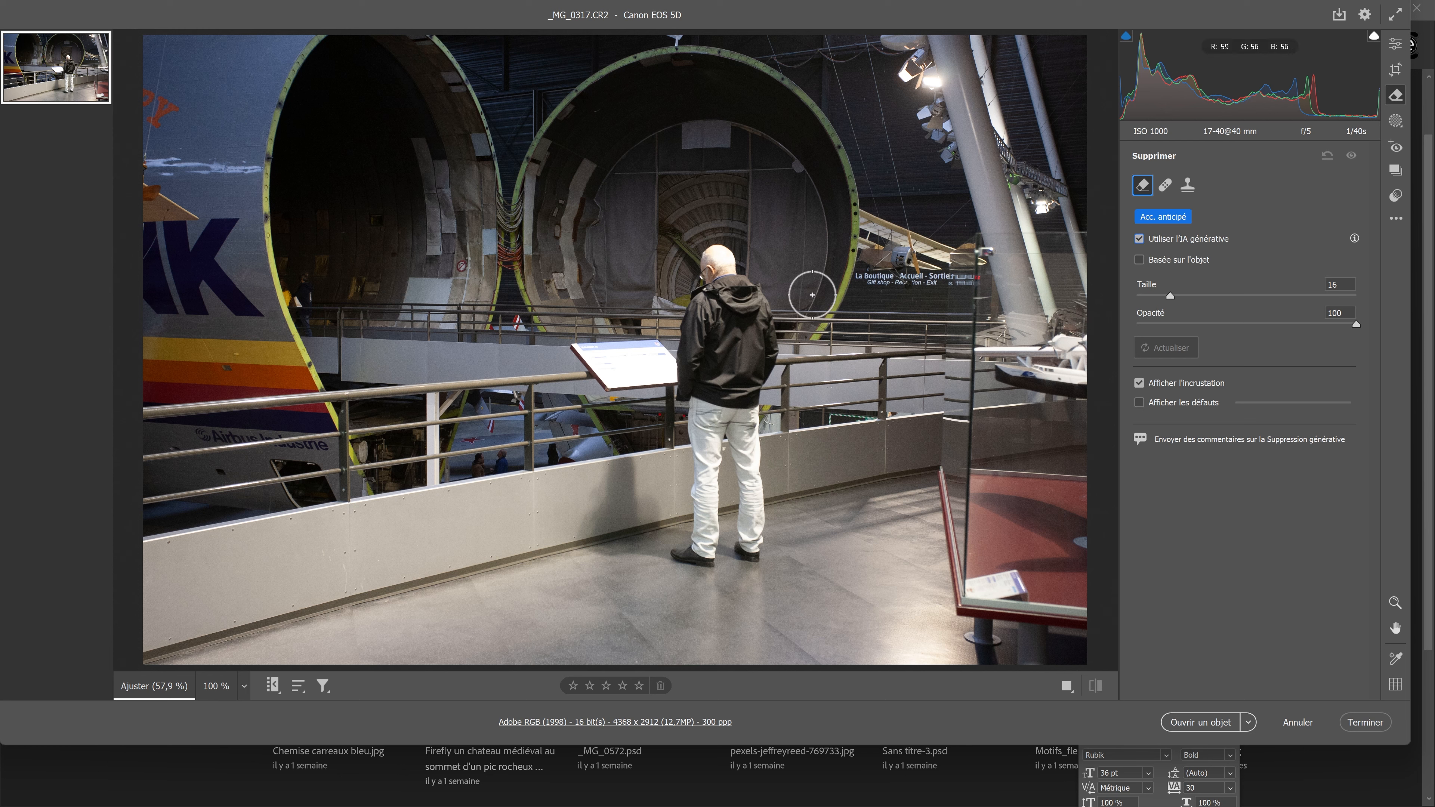
Paint the removal mask over the man standing at the railing and set the refining brush size to 19
mouse_move(684, 394)
mouse_down()
mouse_move(712, 257)
mouse_move(764, 323)
mouse_move(754, 351)
mouse_move(735, 309)
mouse_move(728, 383)
mouse_move(754, 344)
mouse_move(765, 371)
mouse_move(742, 402)
mouse_move(709, 388)
mouse_move(737, 414)
mouse_move(718, 425)
mouse_move(704, 386)
mouse_move(683, 425)
mouse_move(719, 409)
mouse_move(743, 454)
mouse_move(753, 386)
mouse_move(750, 469)
mouse_move(735, 437)
mouse_move(741, 524)
mouse_move(755, 502)
mouse_move(729, 556)
mouse_move(681, 508)
mouse_up()
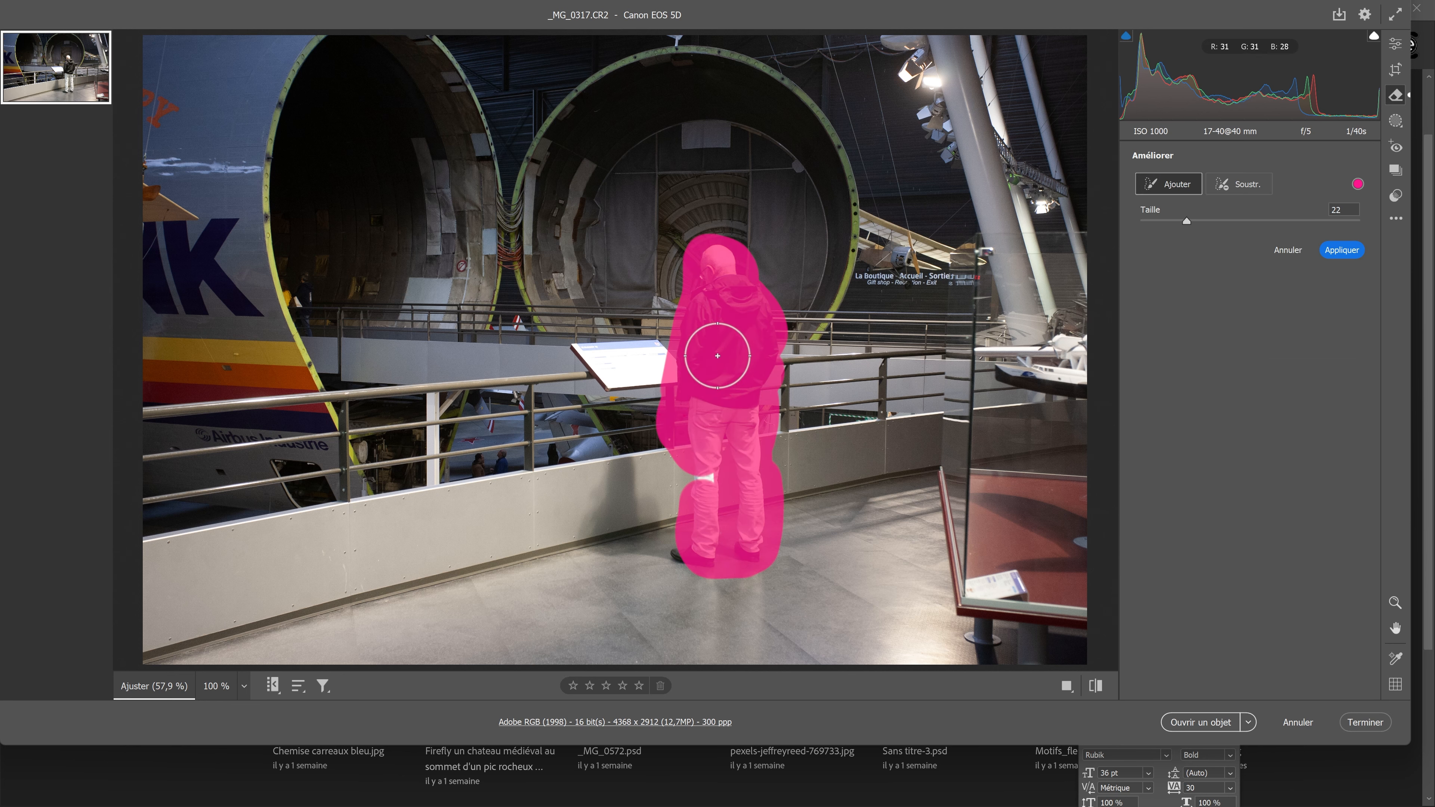
drag(1174, 221, 1177, 225)
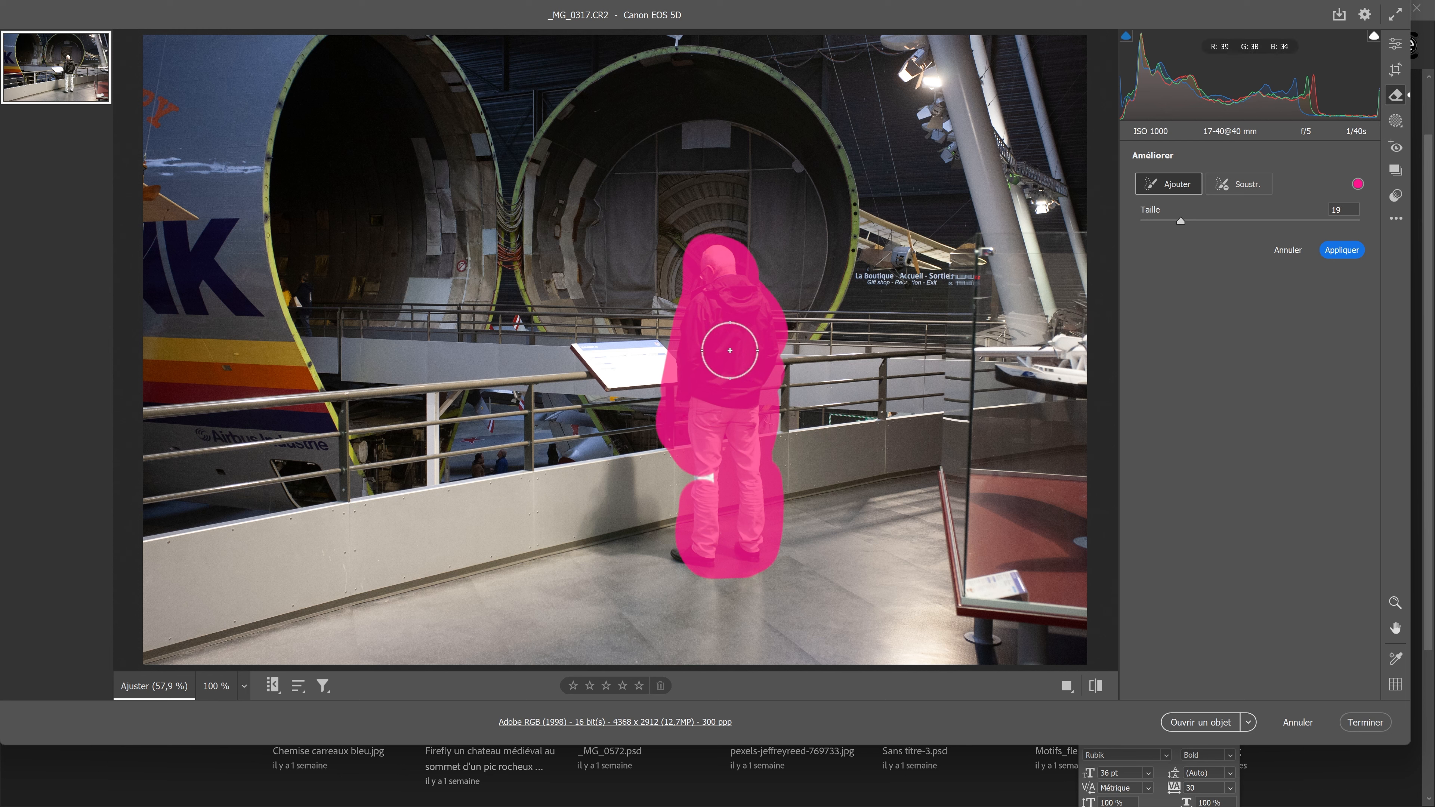
Change the mask overlay colour to blue
click(1358, 184)
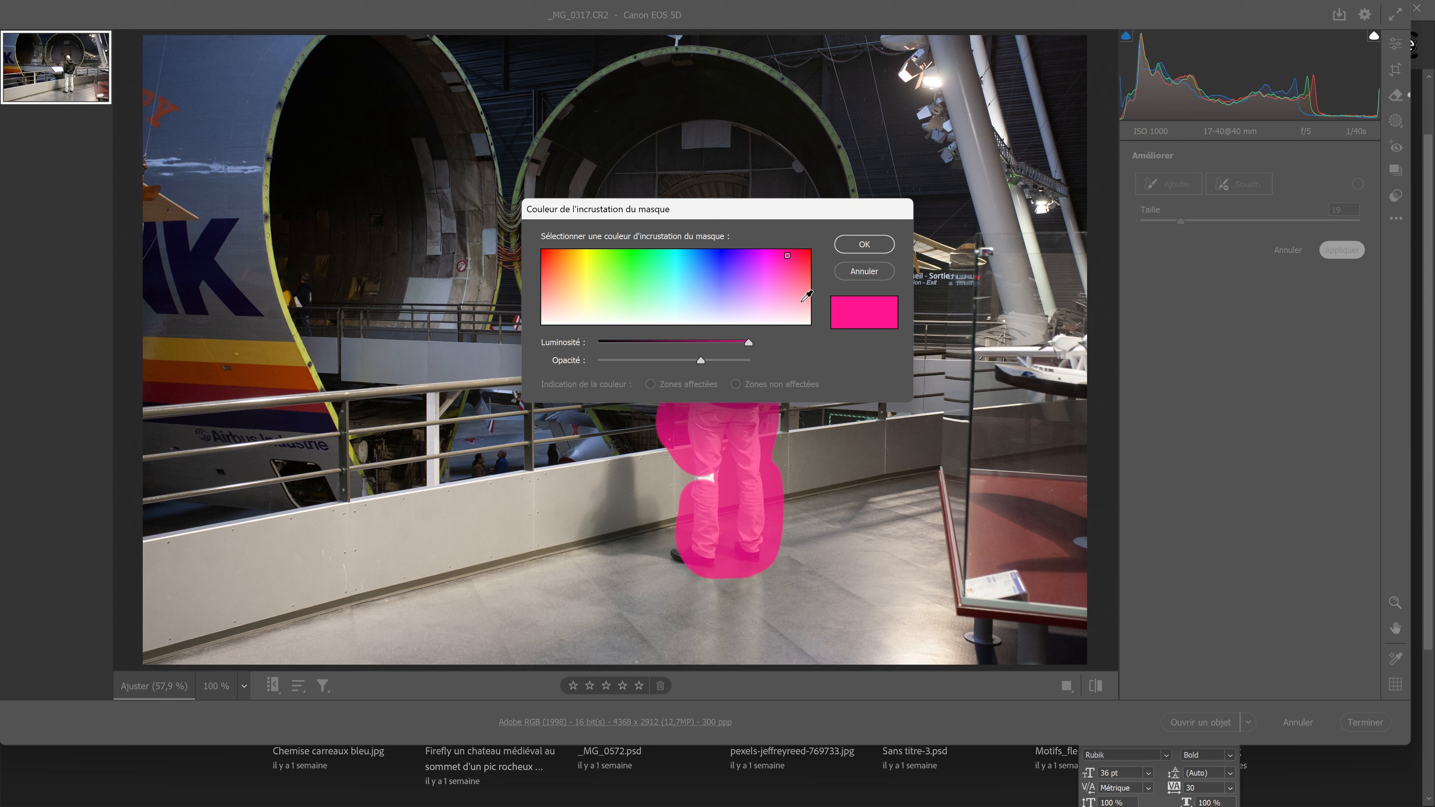
click(726, 269)
drag(698, 267, 724, 251)
click(865, 244)
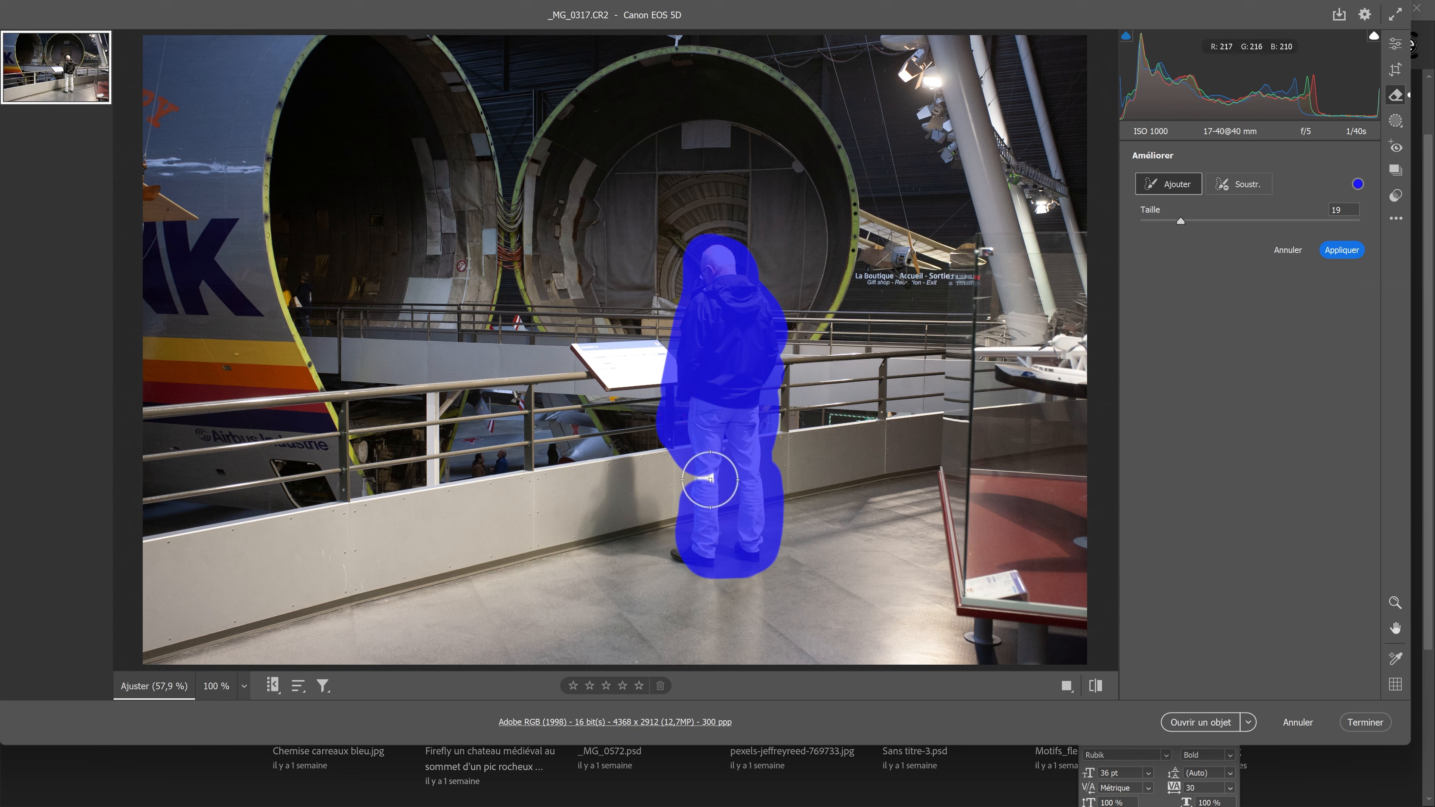
Add the gap at the man's legs, his shadow and his floor reflection to the mask, and apply the generative removal
mouse_move(692, 439)
mouse_down()
mouse_move(685, 545)
mouse_move(608, 534)
mouse_move(623, 482)
mouse_move(651, 510)
mouse_move(624, 477)
mouse_move(594, 532)
mouse_move(706, 693)
mouse_move(730, 588)
mouse_move(741, 665)
mouse_move(744, 586)
mouse_move(745, 657)
mouse_move(742, 560)
mouse_move(711, 551)
mouse_up()
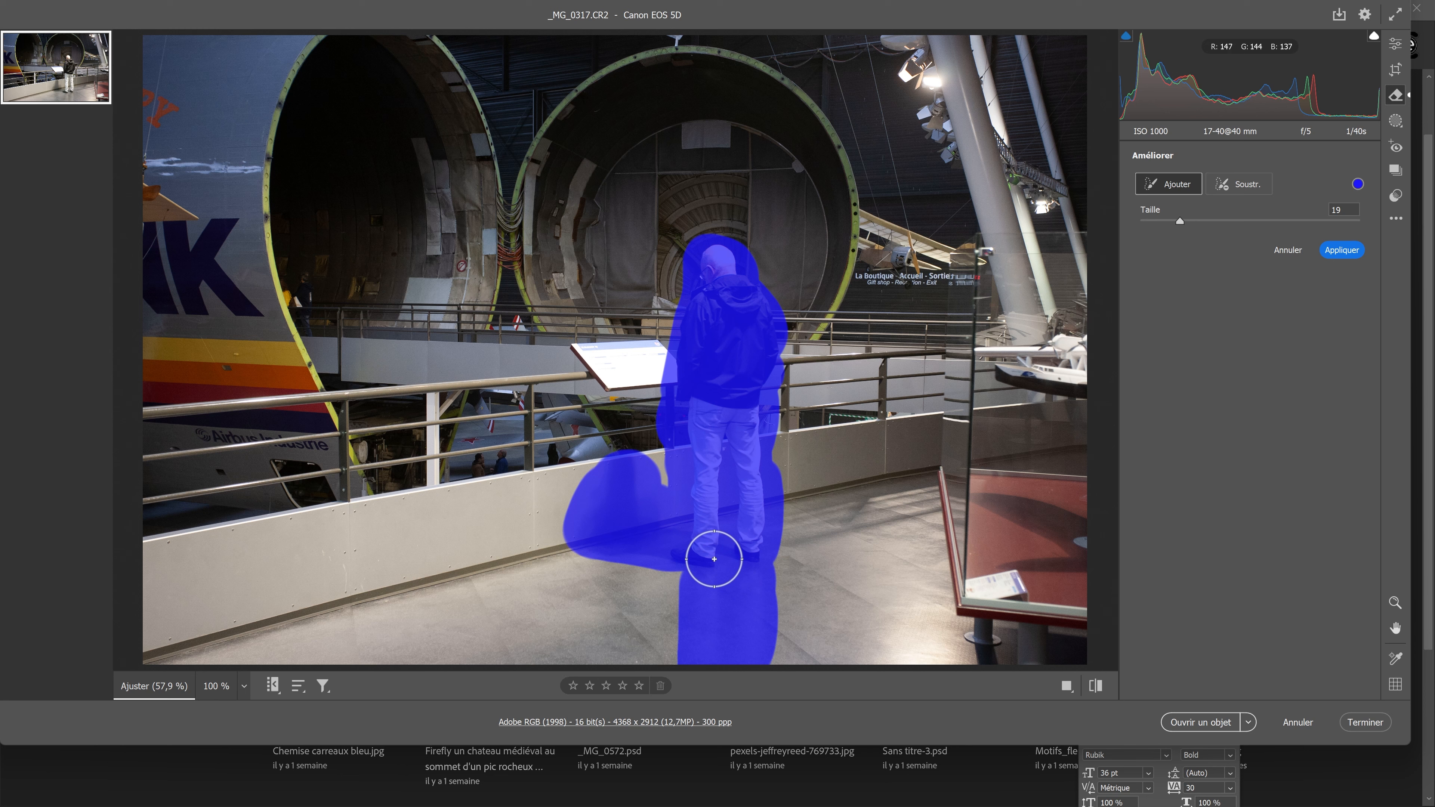
click(1338, 257)
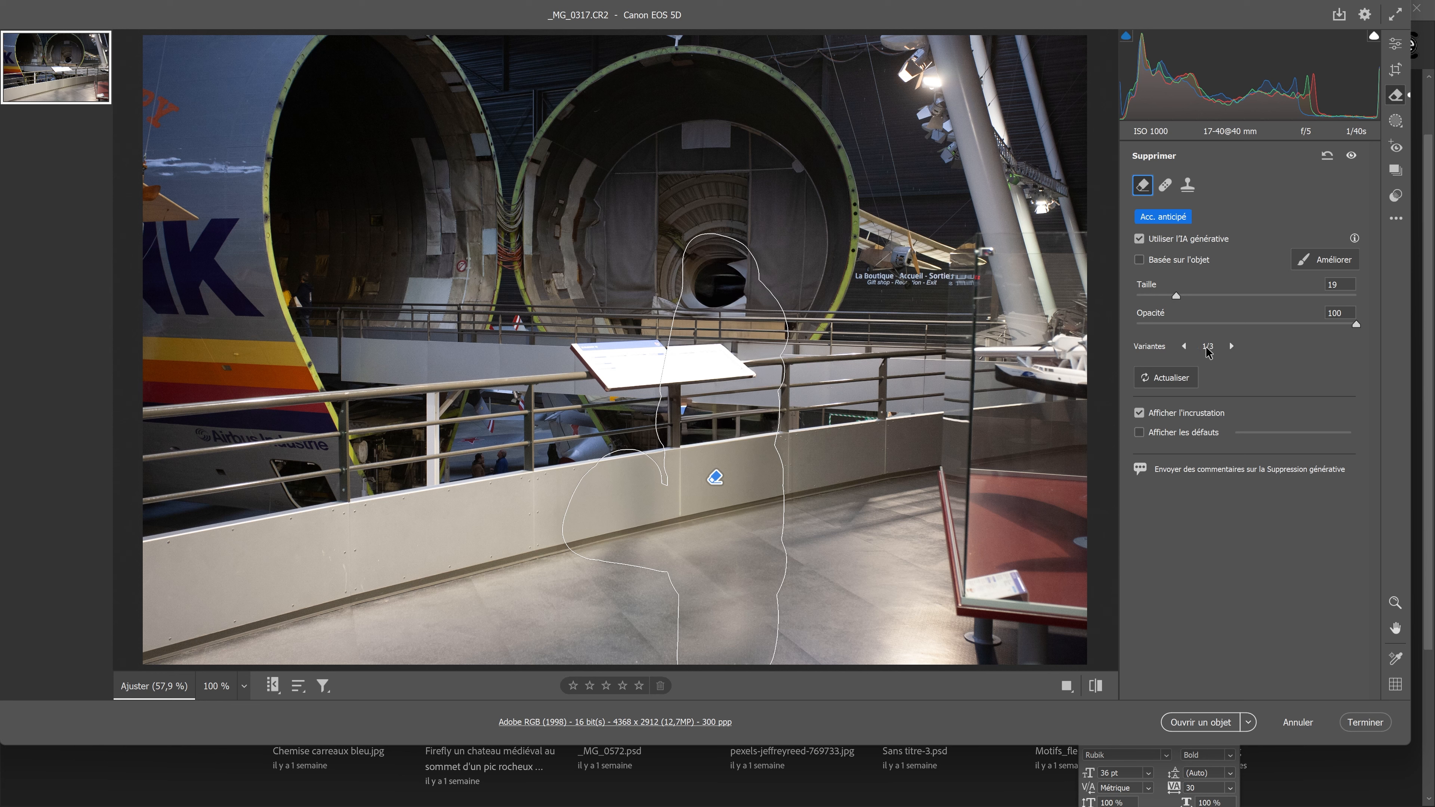
Regenerate the fill that replaces the man, compare the new variants and keep variant 3
click(1232, 346)
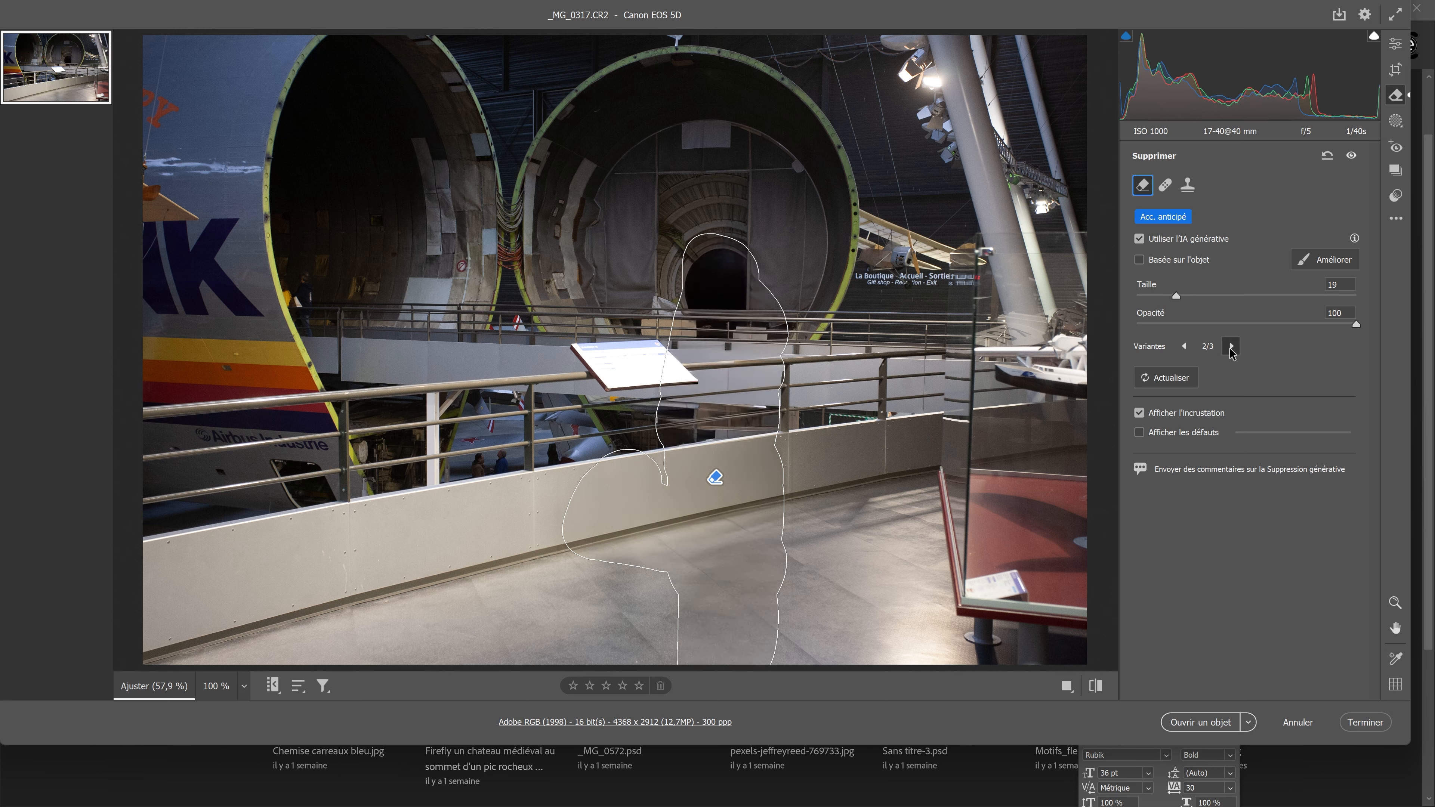
click(1151, 383)
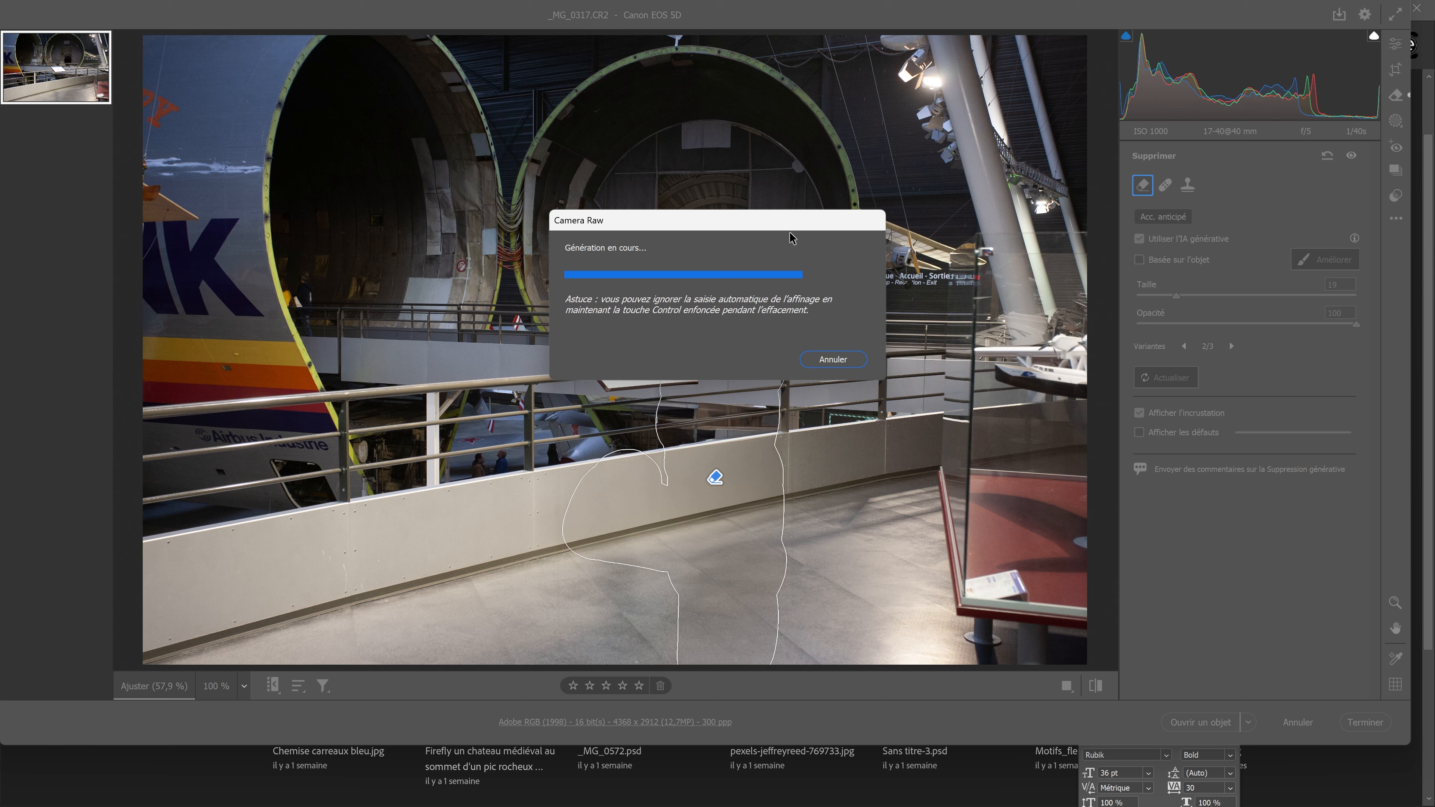
key(Left)
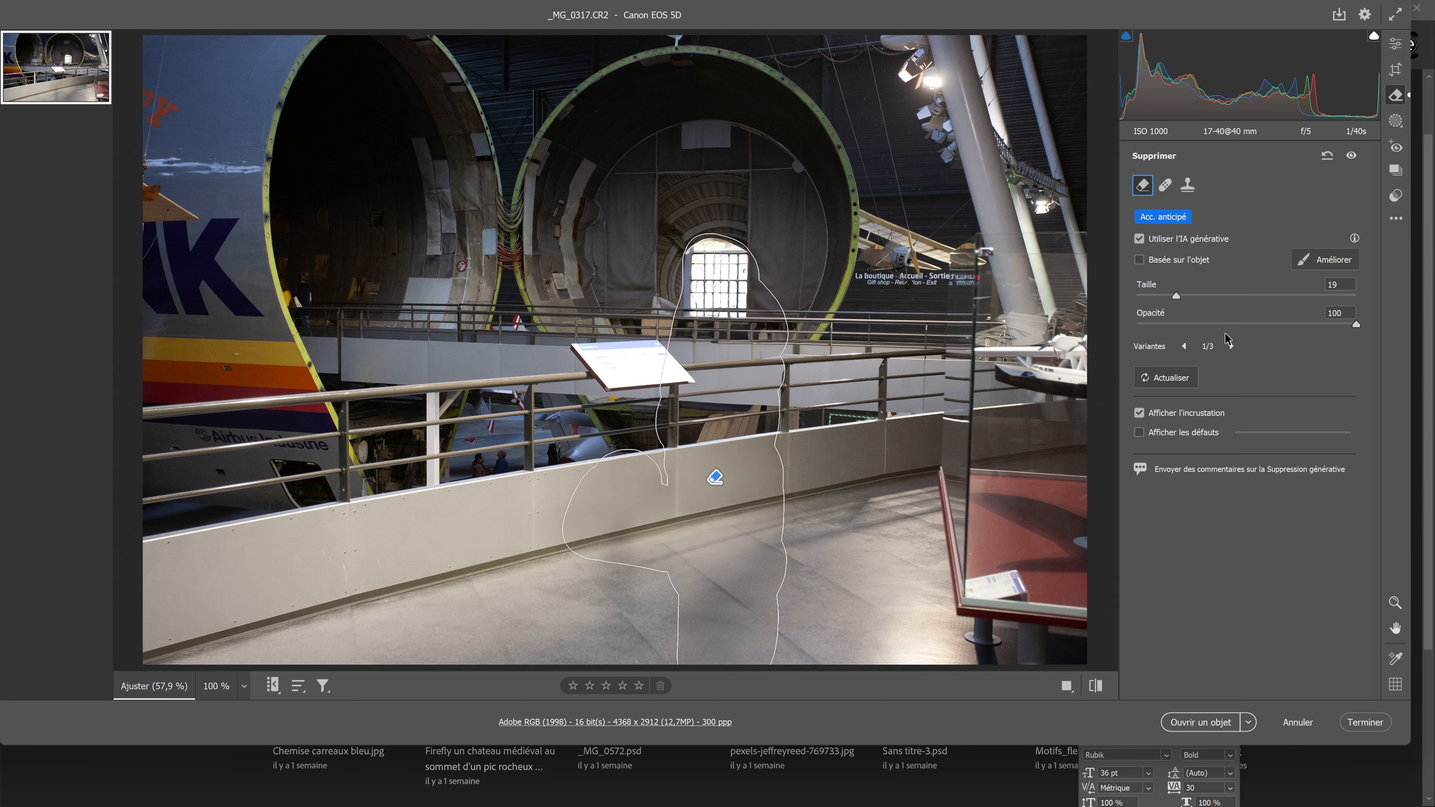
click(1184, 348)
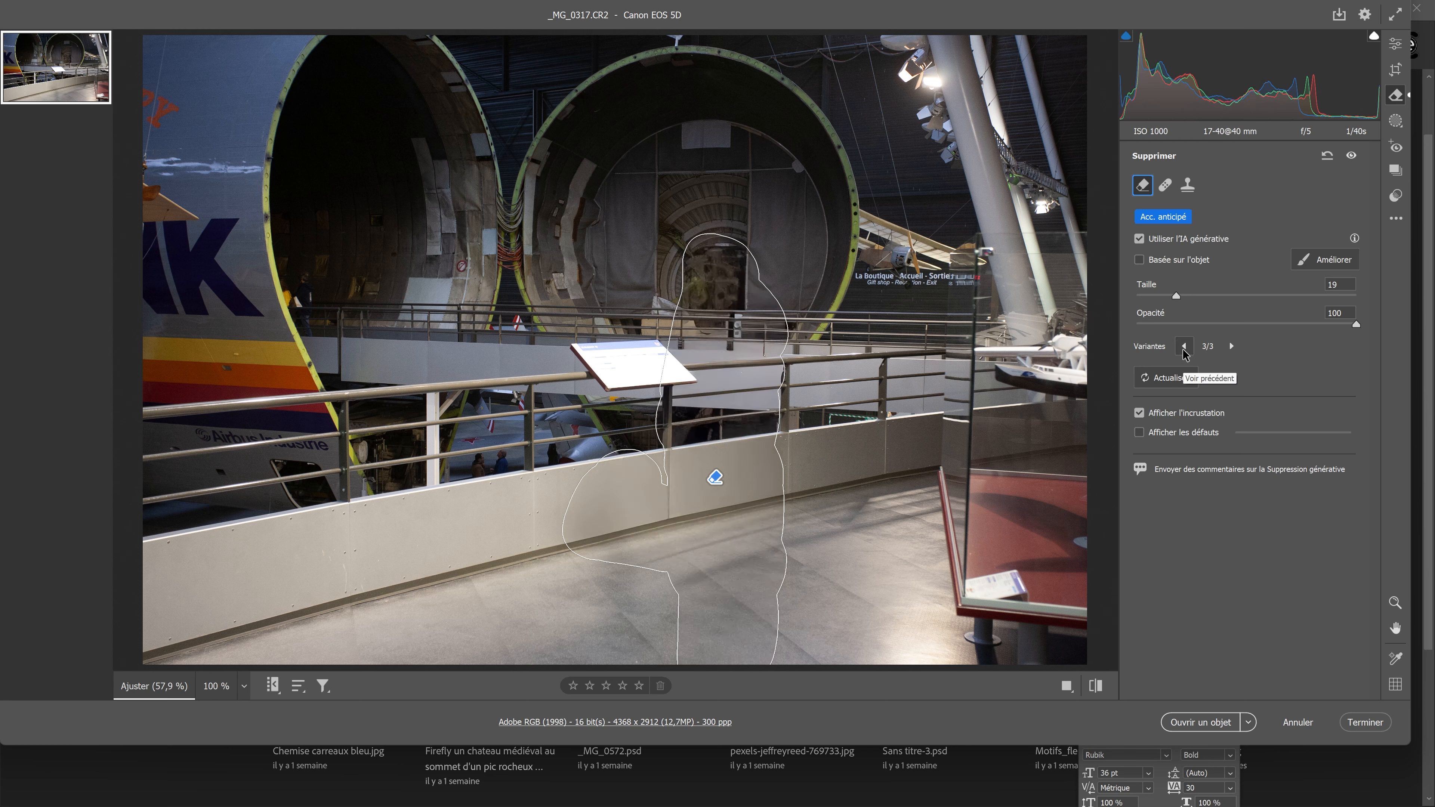
click(1185, 347)
click(1232, 347)
Examine the generated fill inside the aircraft section at 400 % with the overlay hidden, in full-screen view
click(1396, 15)
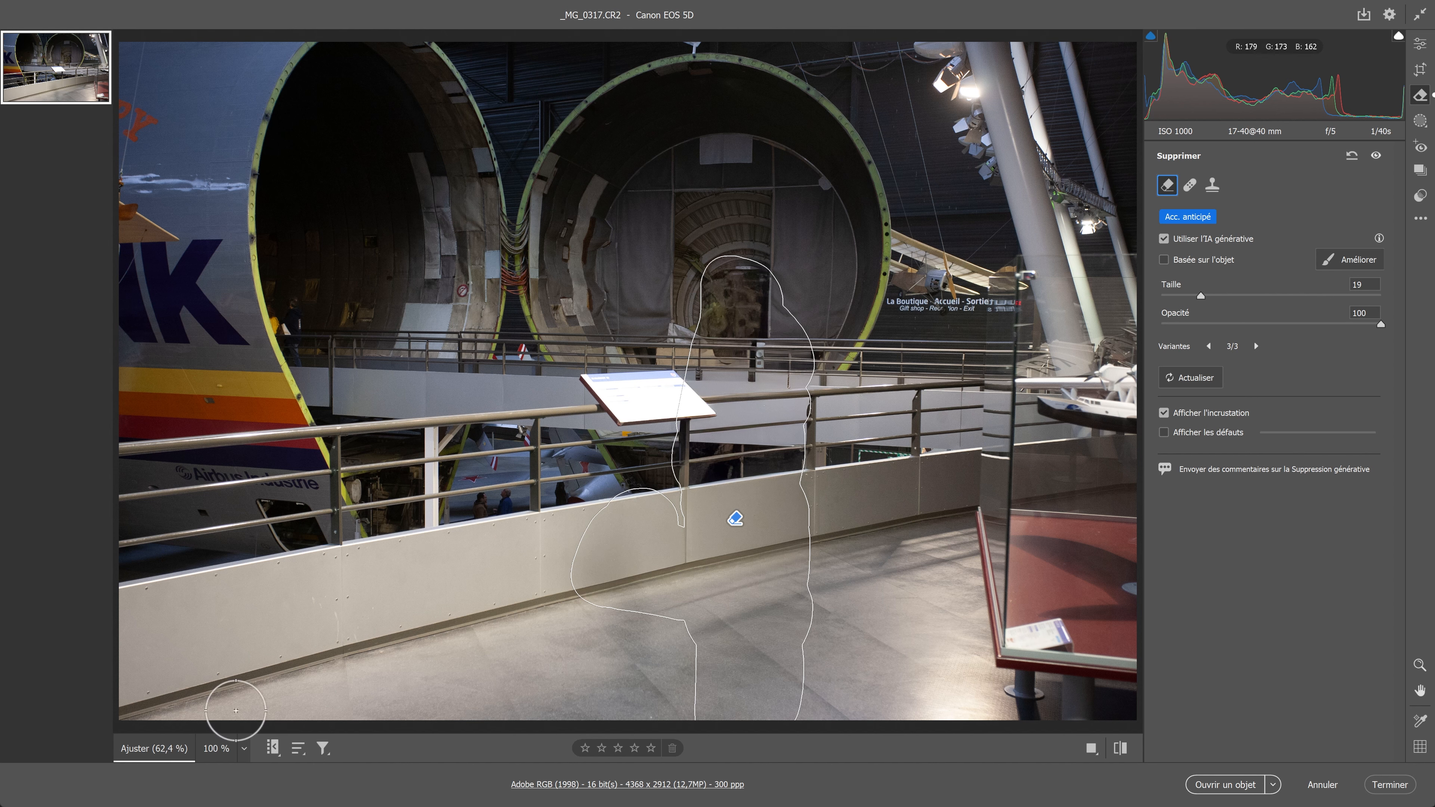
click(246, 748)
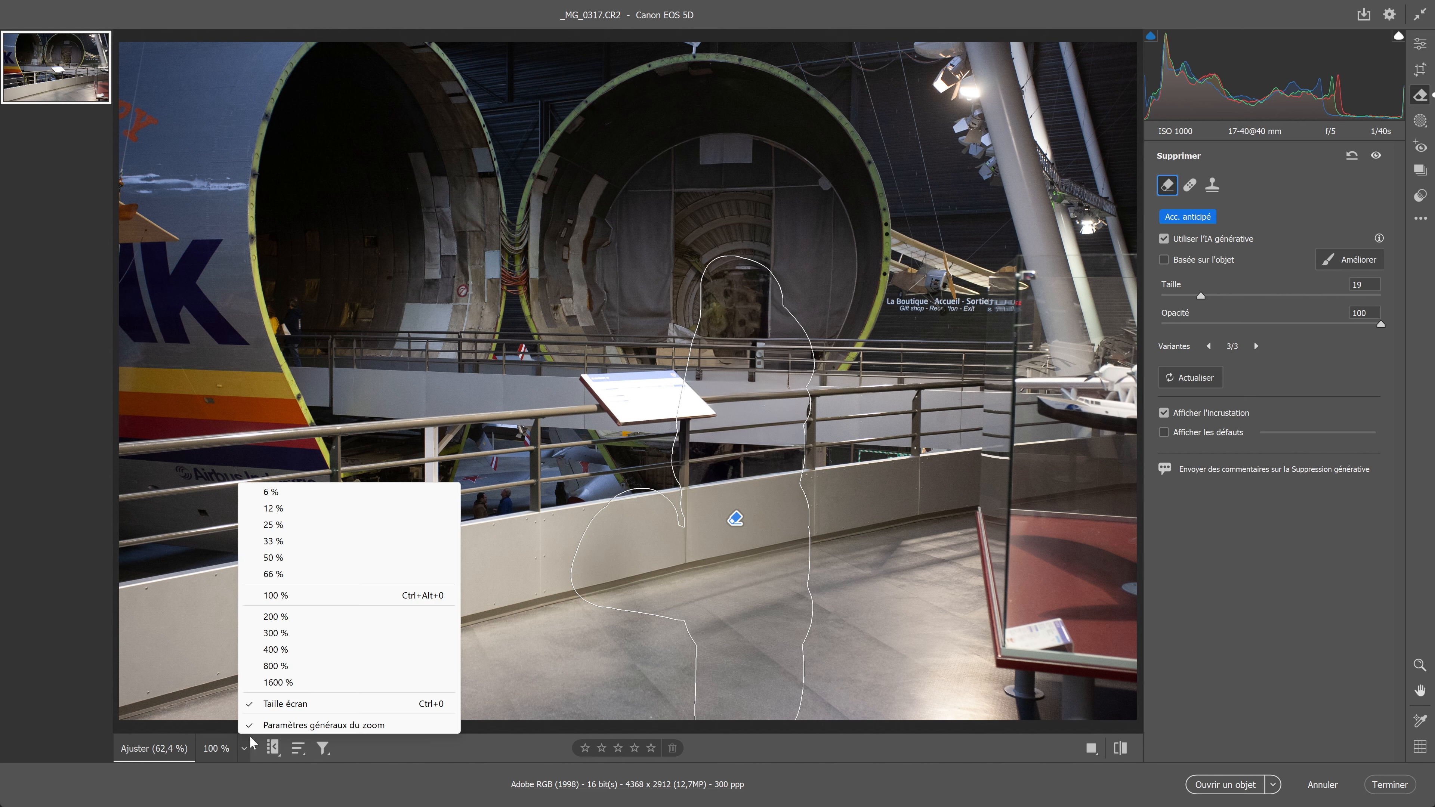
click(285, 654)
key(v)
drag(1059, 185, 993, 353)
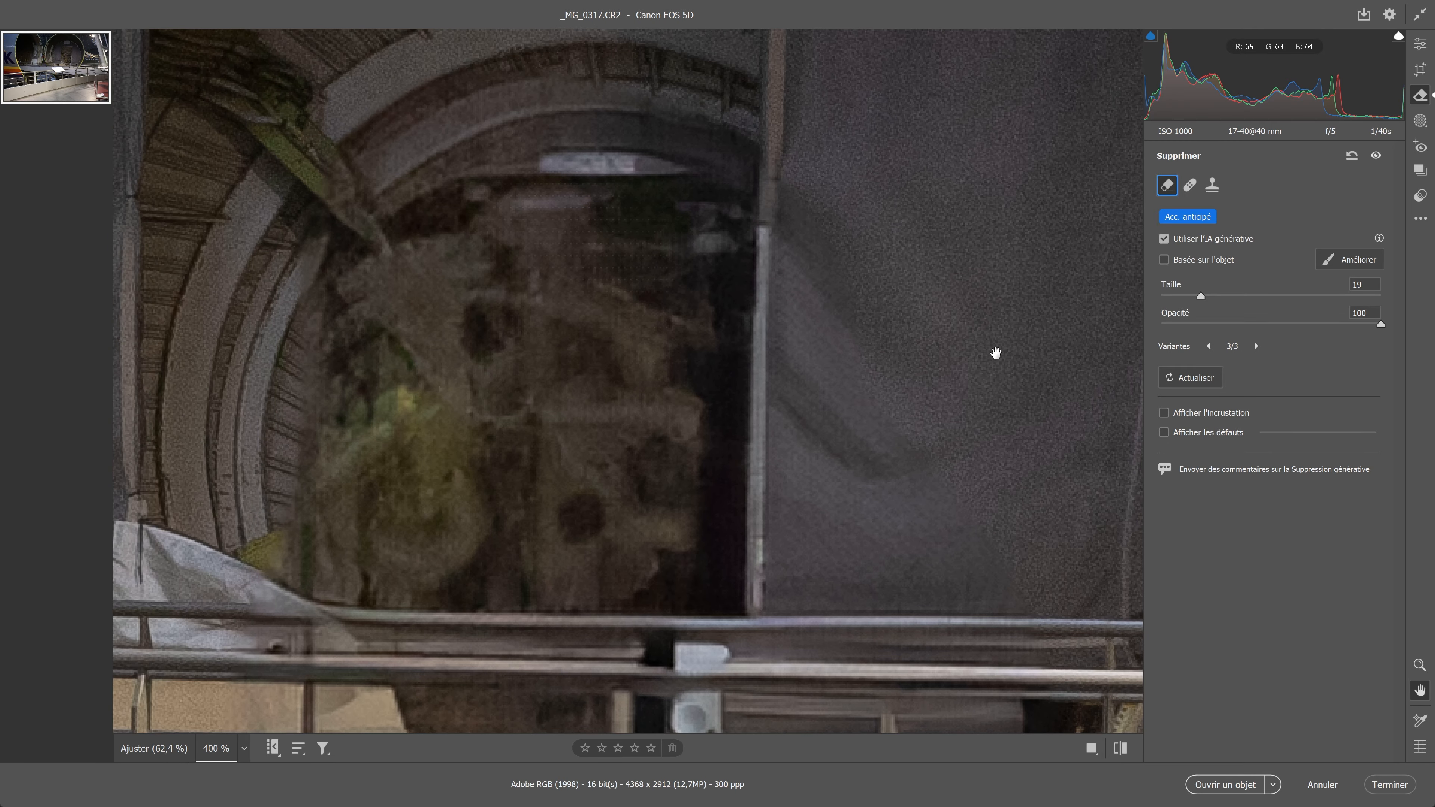
drag(712, 402, 868, 372)
drag(802, 330, 814, 424)
scroll(792, 412, down, 5)
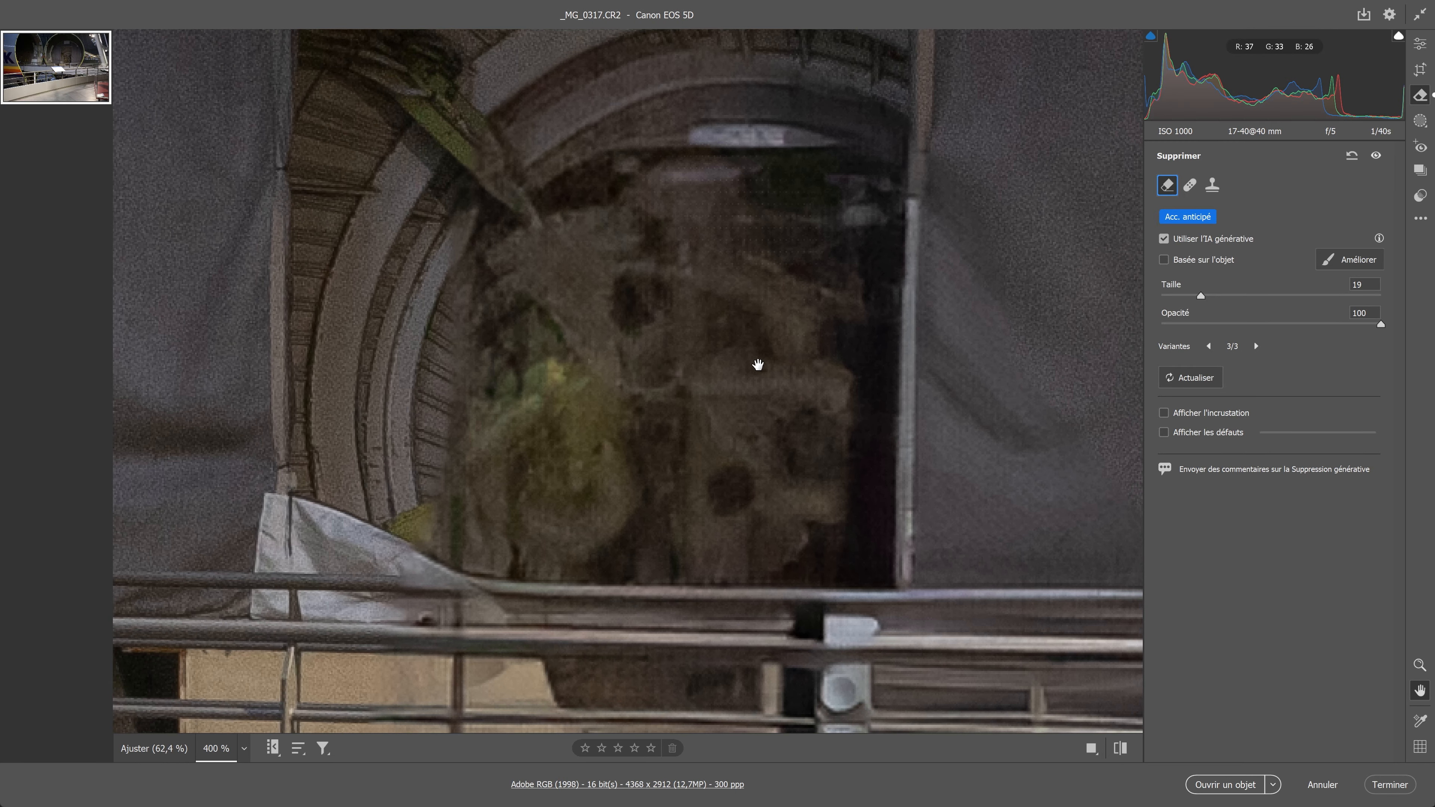
scroll(850, 440, up, 8)
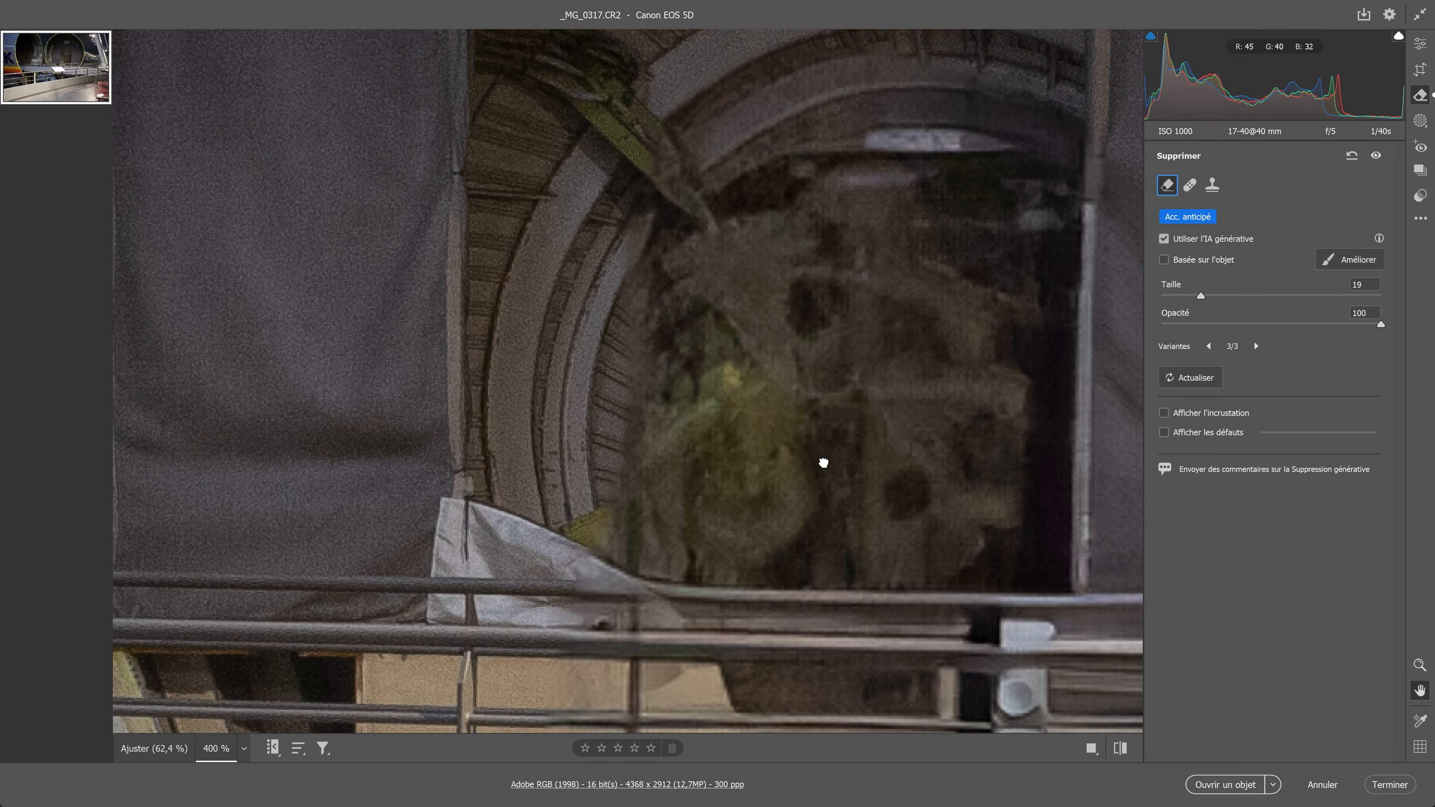
scroll(713, 468, down, 3)
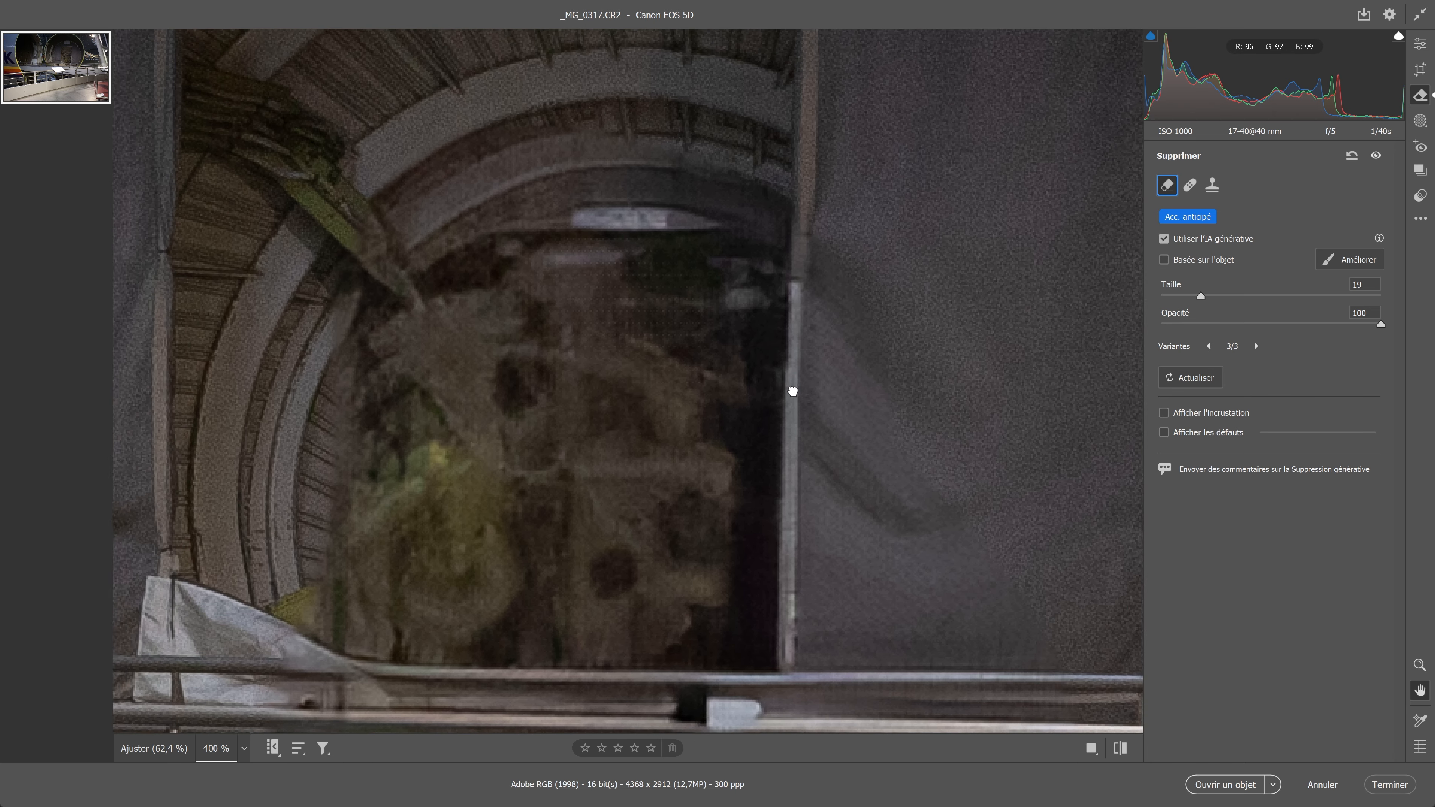
mouse_move(793, 392)
mouse_down()
mouse_move(758, 362)
mouse_move(778, 407)
mouse_move(801, 397)
mouse_up()
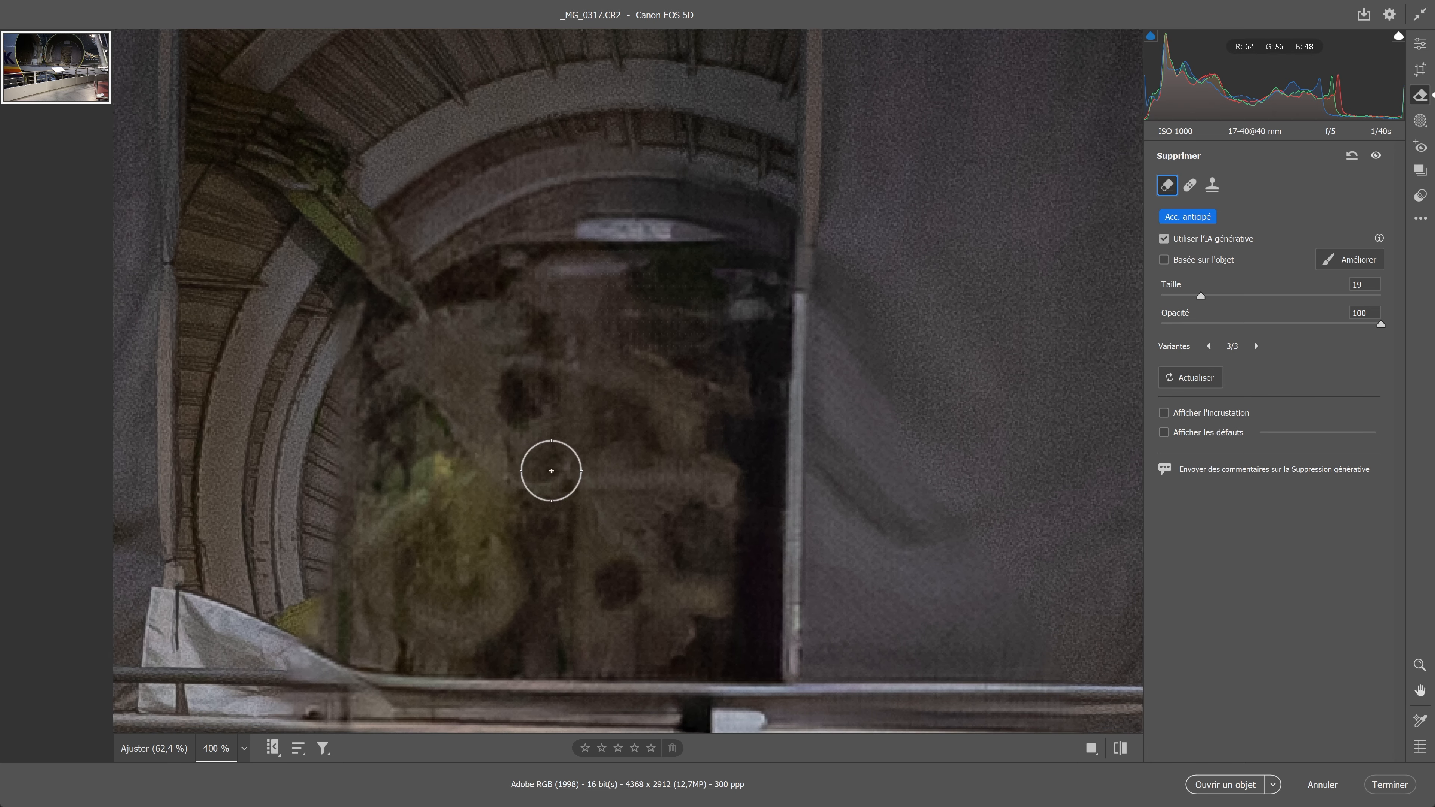
click(244, 748)
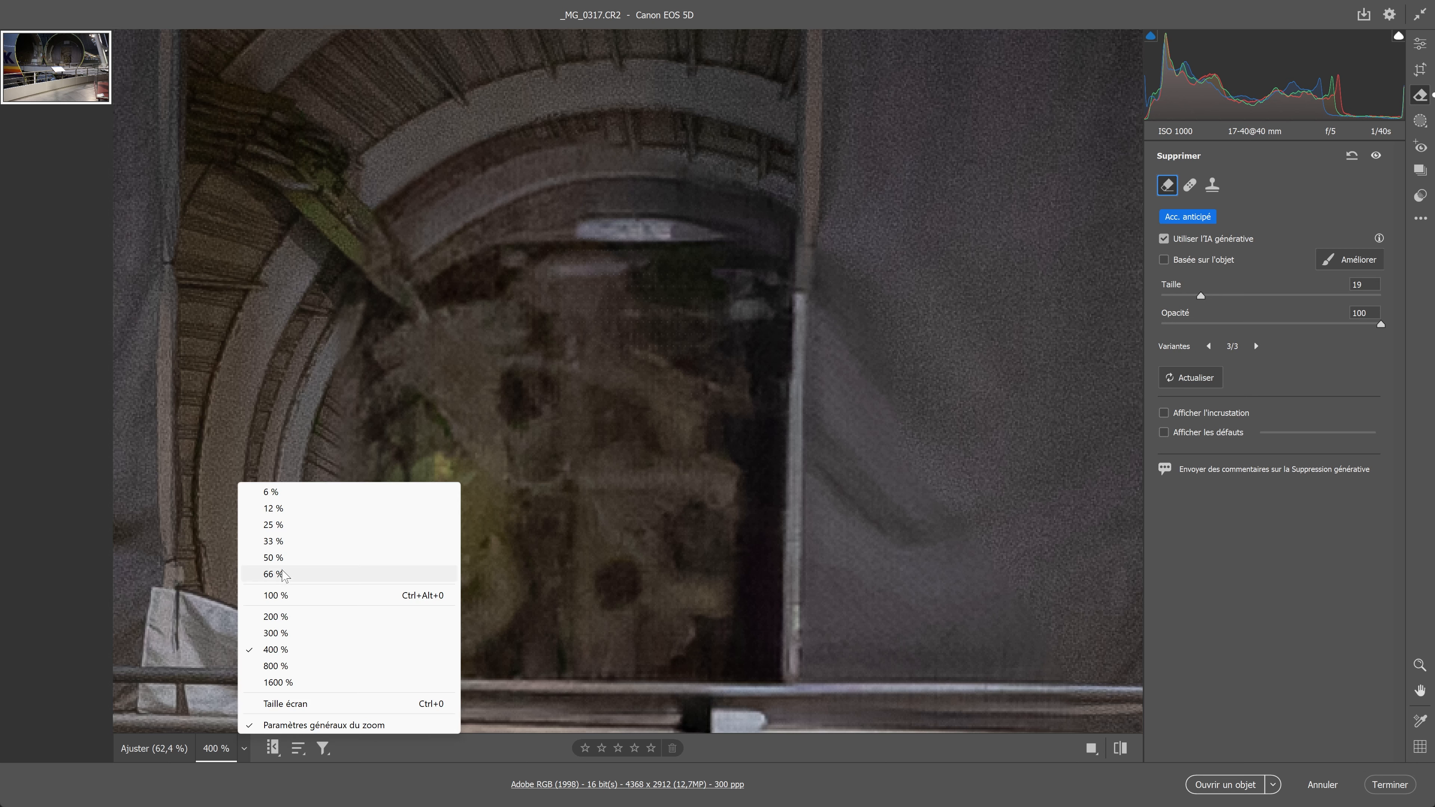
click(282, 595)
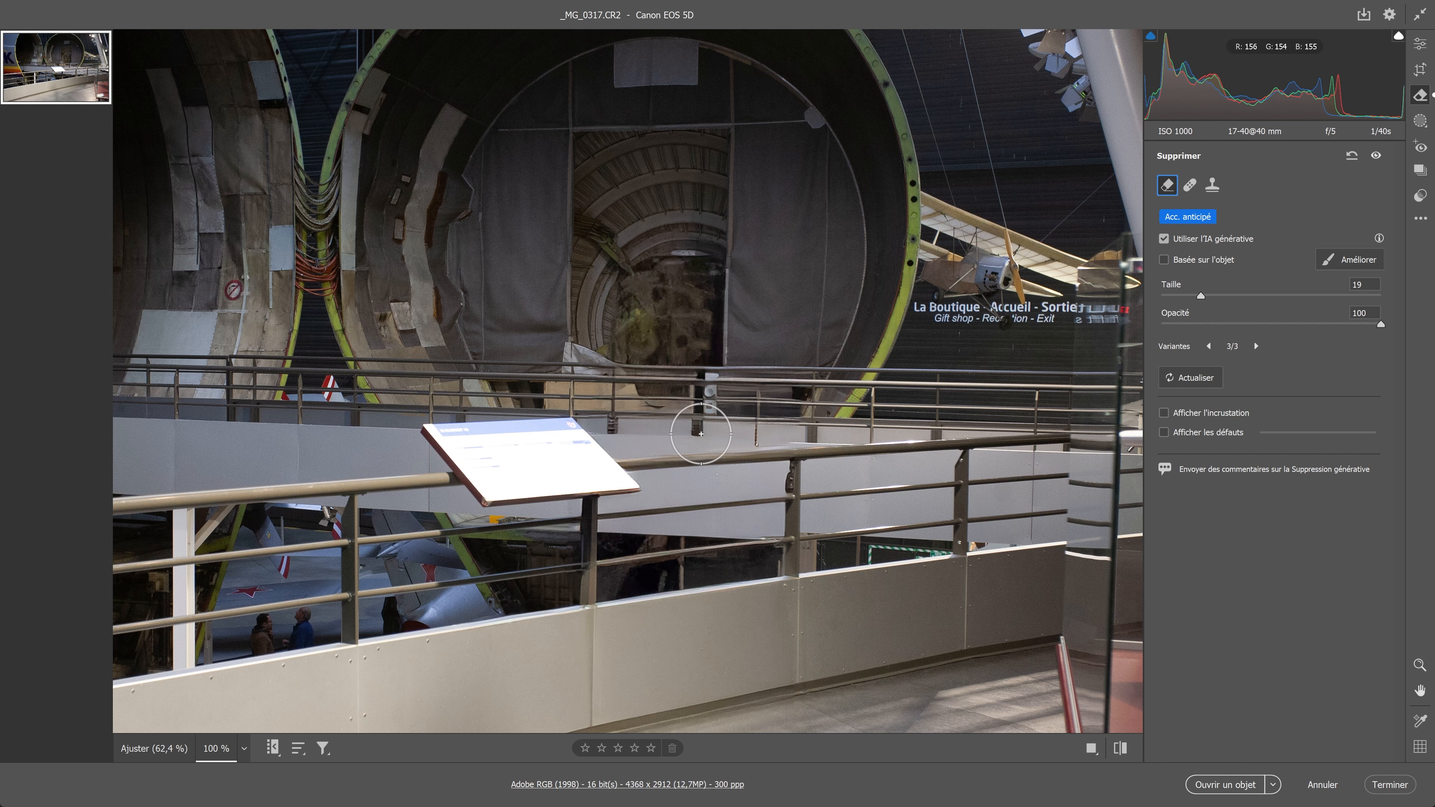
Mask the poorly filled opening in the aircraft section down to the rear railing, apply the generative removal and choose variant 2
click(1163, 412)
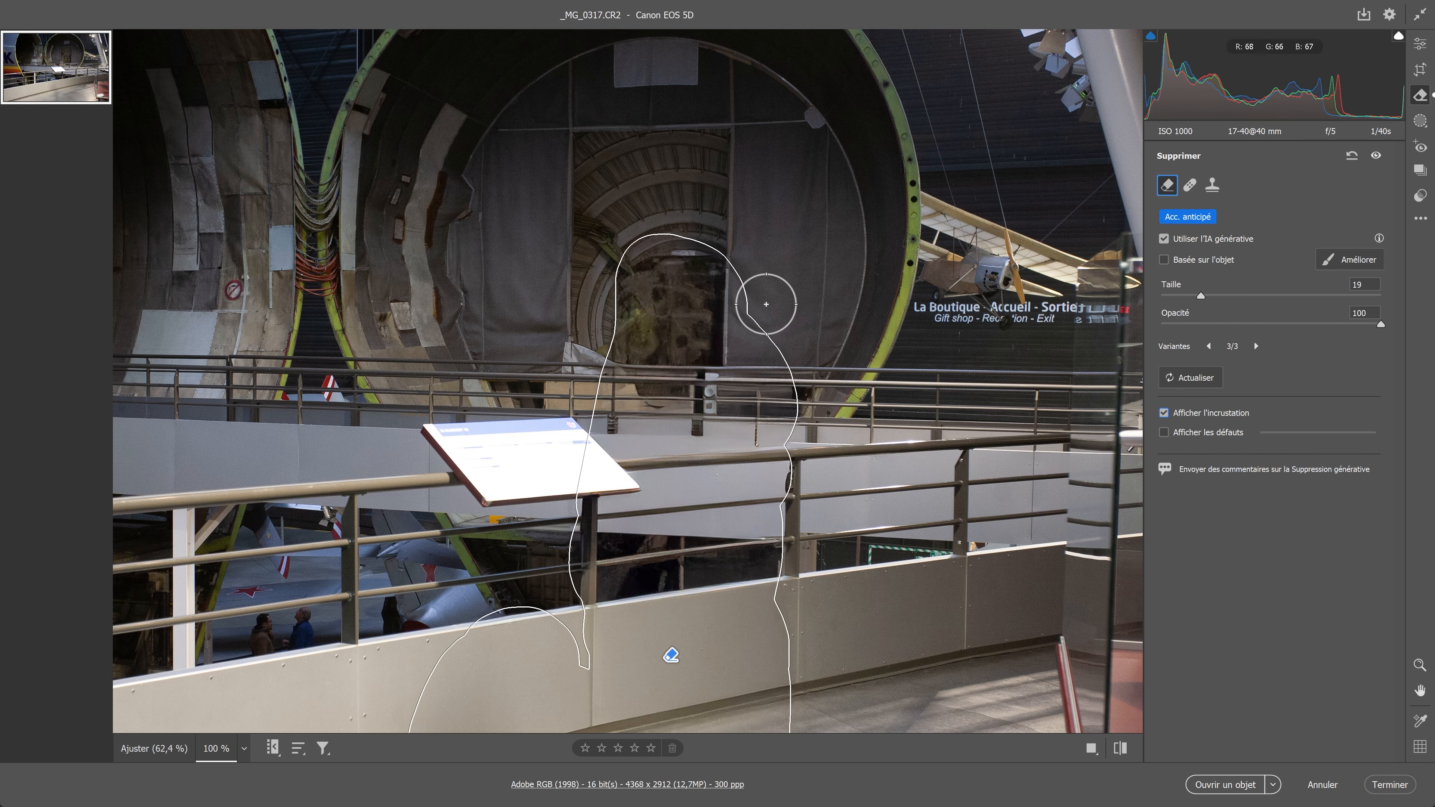
scroll(745, 276, up, 1)
scroll(745, 275, up, 1)
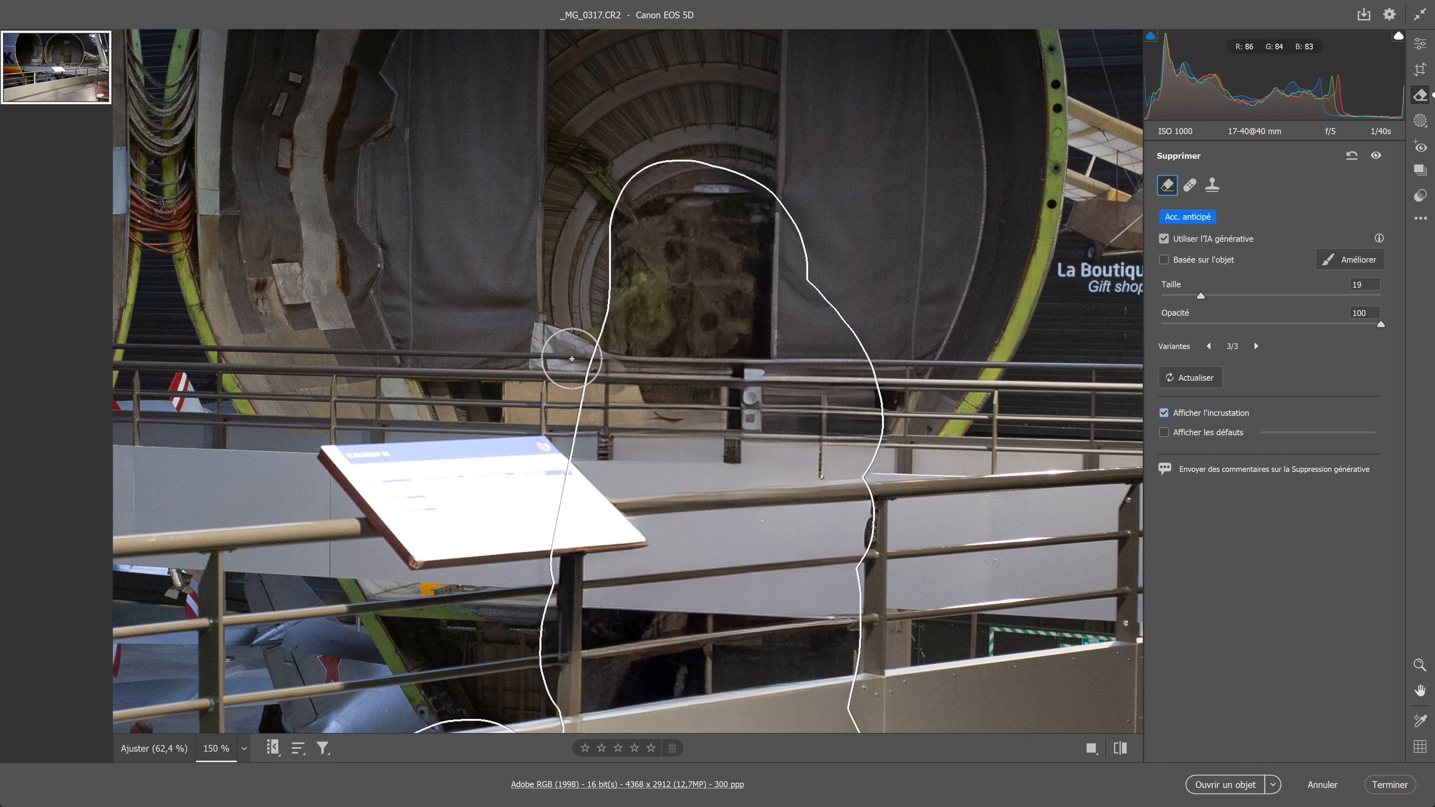
mouse_move(570, 402)
mouse_down()
mouse_move(689, 404)
mouse_move(815, 224)
mouse_move(585, 348)
mouse_move(689, 261)
mouse_move(720, 335)
mouse_move(734, 242)
mouse_move(808, 282)
mouse_move(826, 333)
mouse_move(808, 389)
mouse_move(686, 314)
mouse_move(727, 382)
mouse_move(632, 363)
mouse_move(579, 374)
mouse_move(603, 346)
mouse_up()
click(1360, 259)
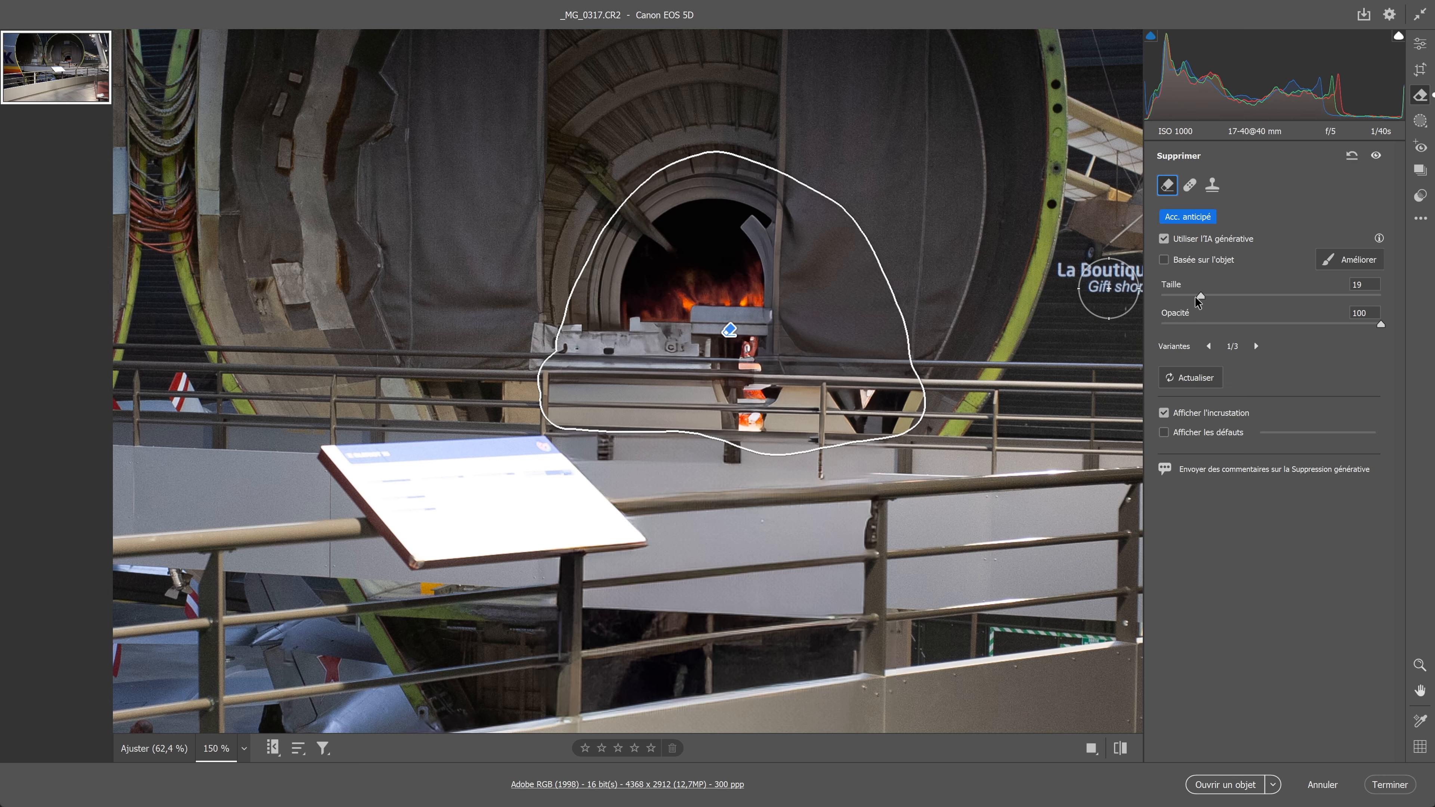
click(1257, 346)
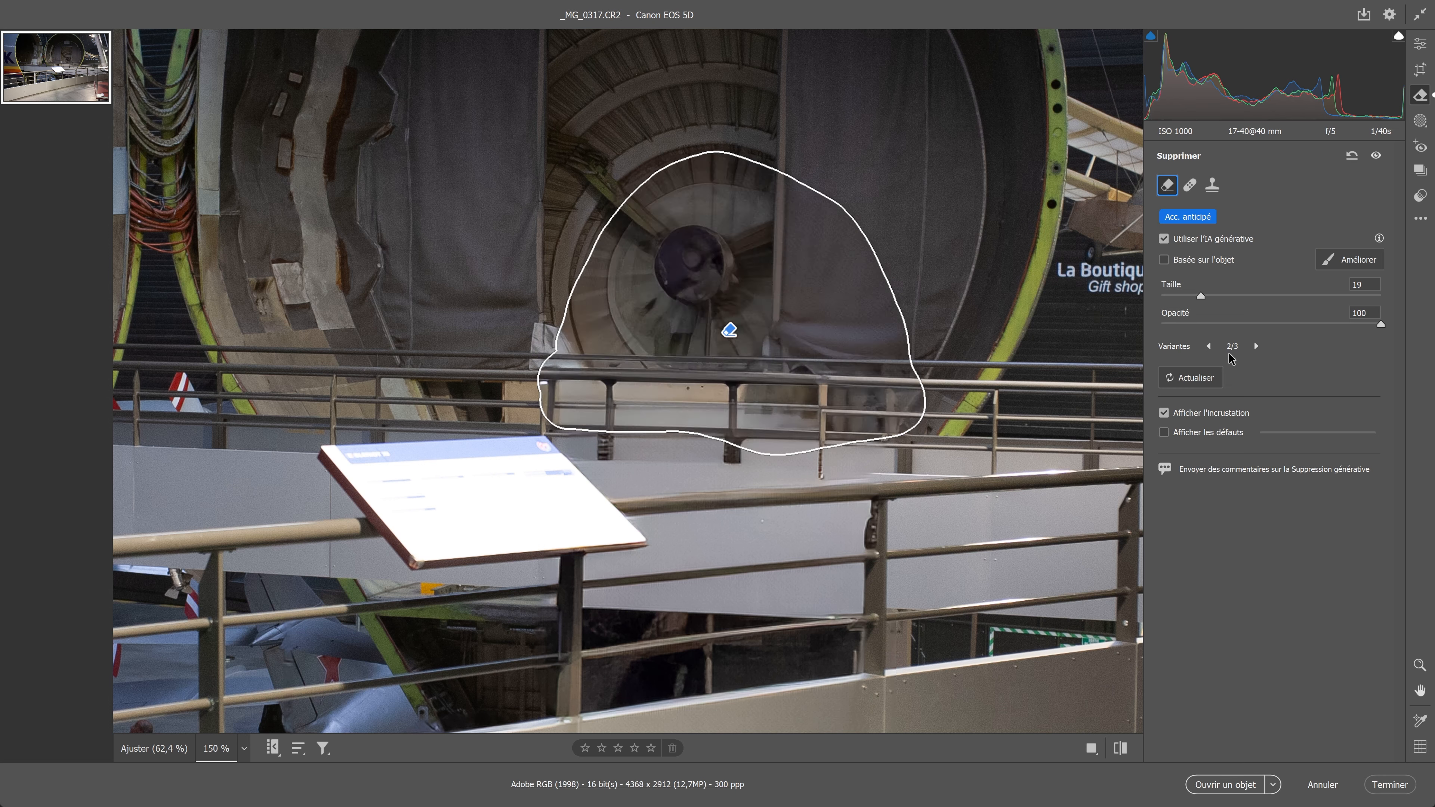
Hide the overlay and examine the new fill around the aircraft opening, the railings and the floor up close
click(1164, 412)
scroll(965, 295, up, 5)
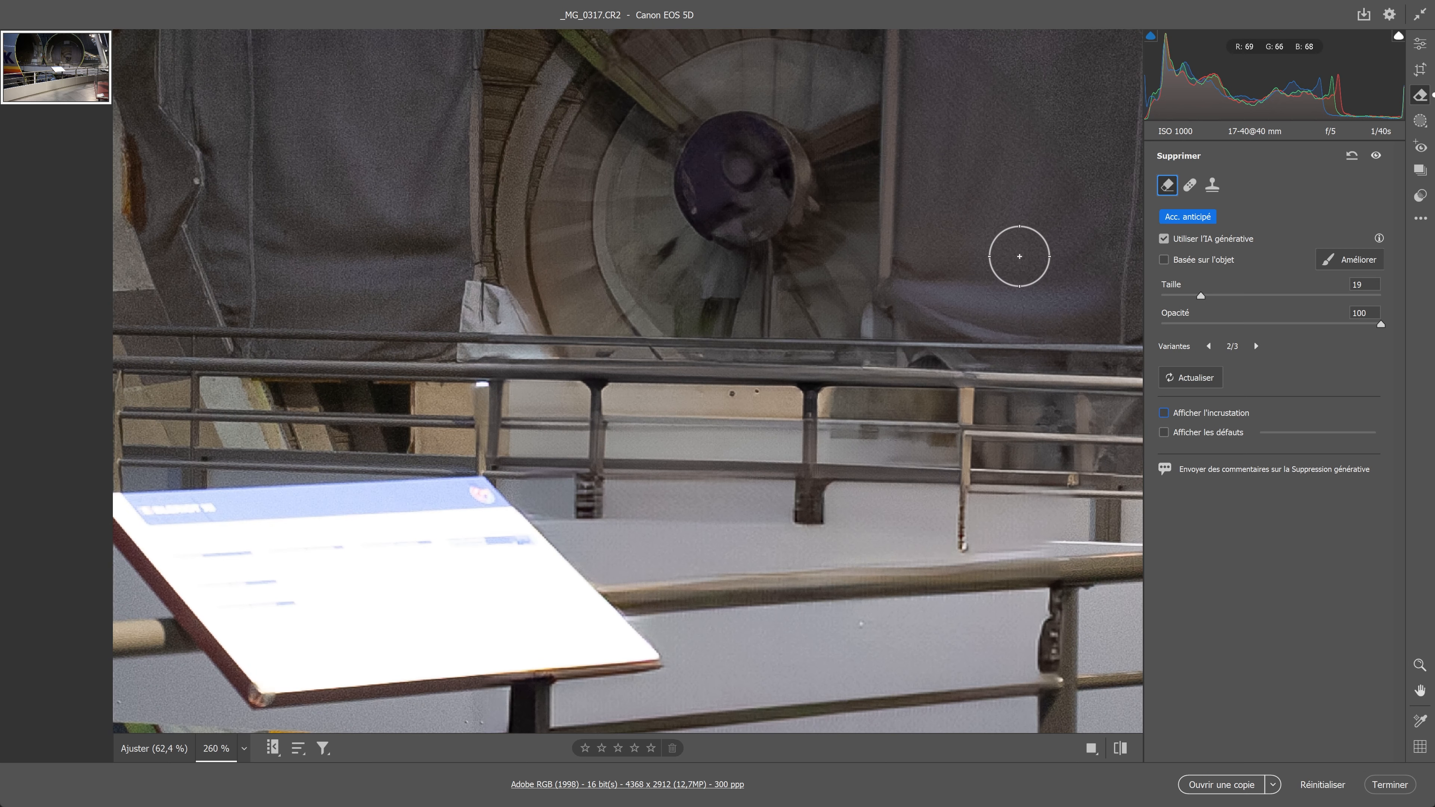
drag(1001, 257, 742, 397)
scroll(907, 349, up, 2)
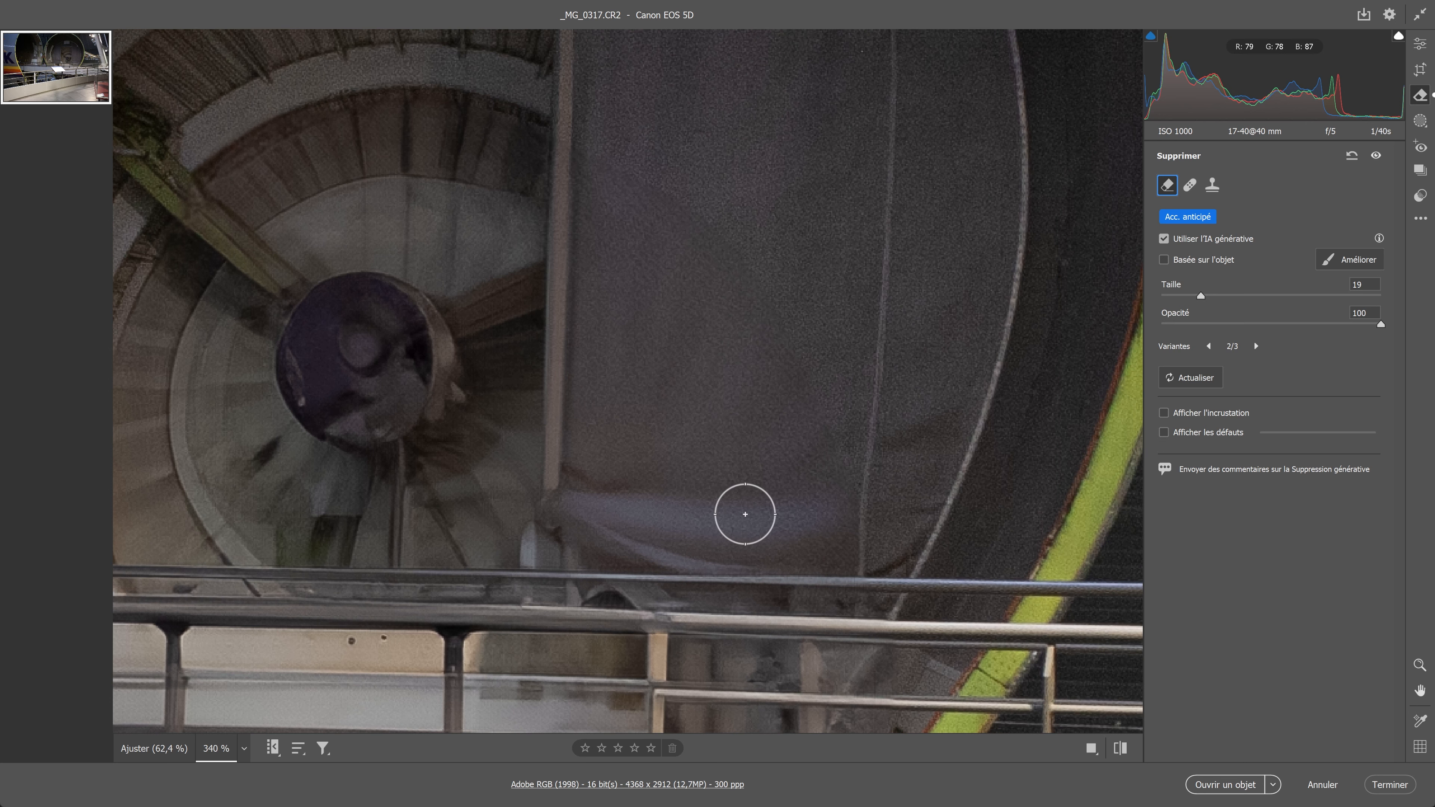
drag(636, 368, 842, 375)
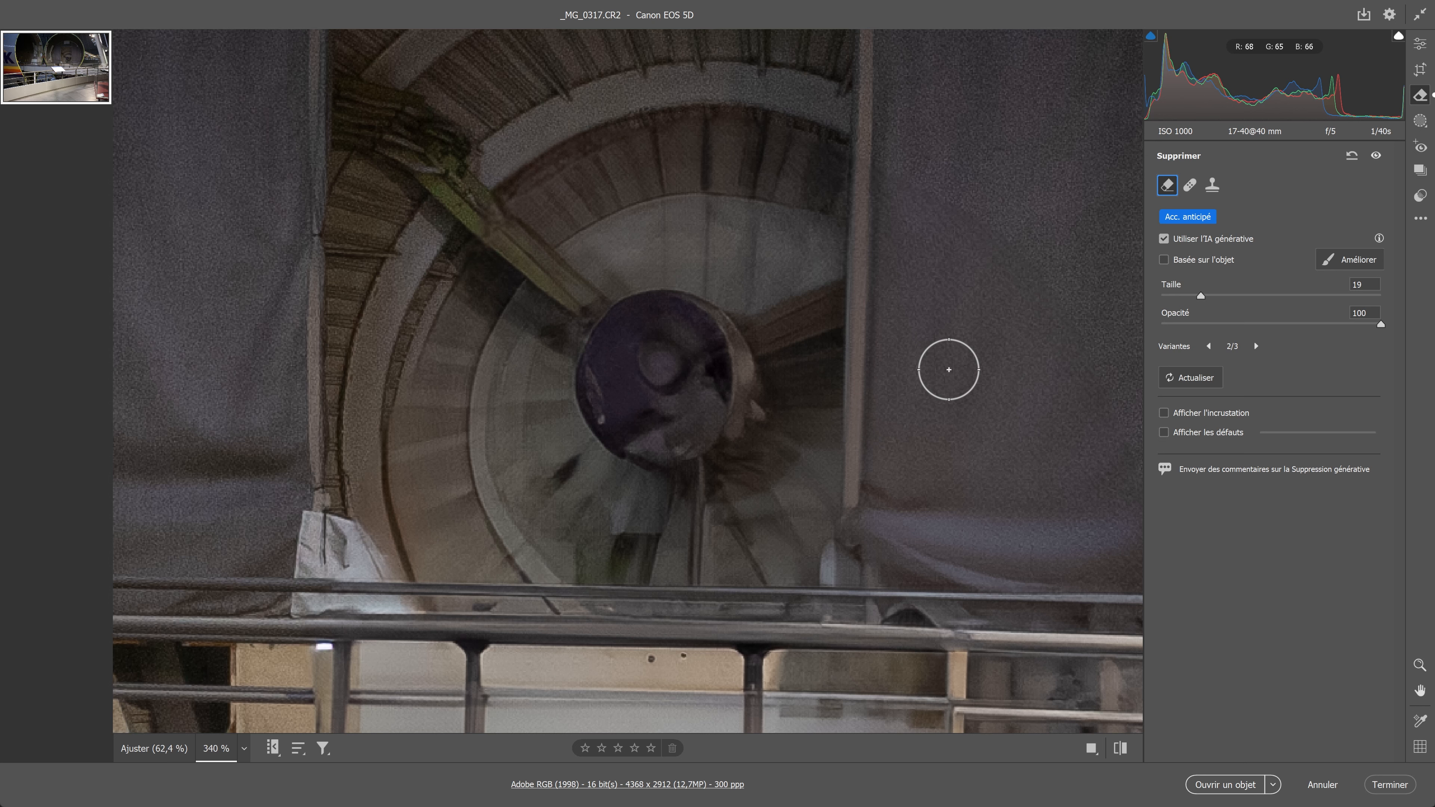
drag(986, 375, 762, 154)
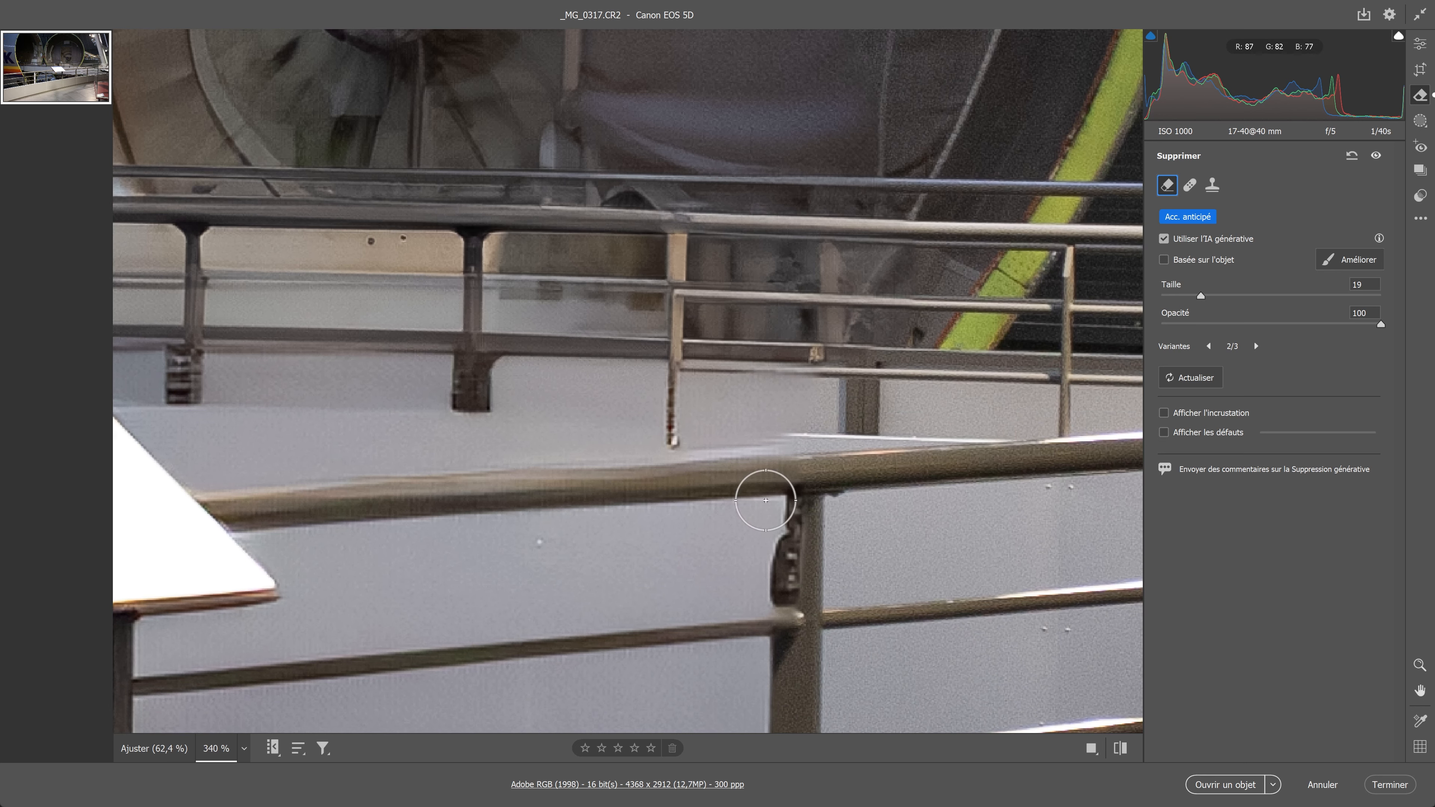
scroll(778, 388, up, 5)
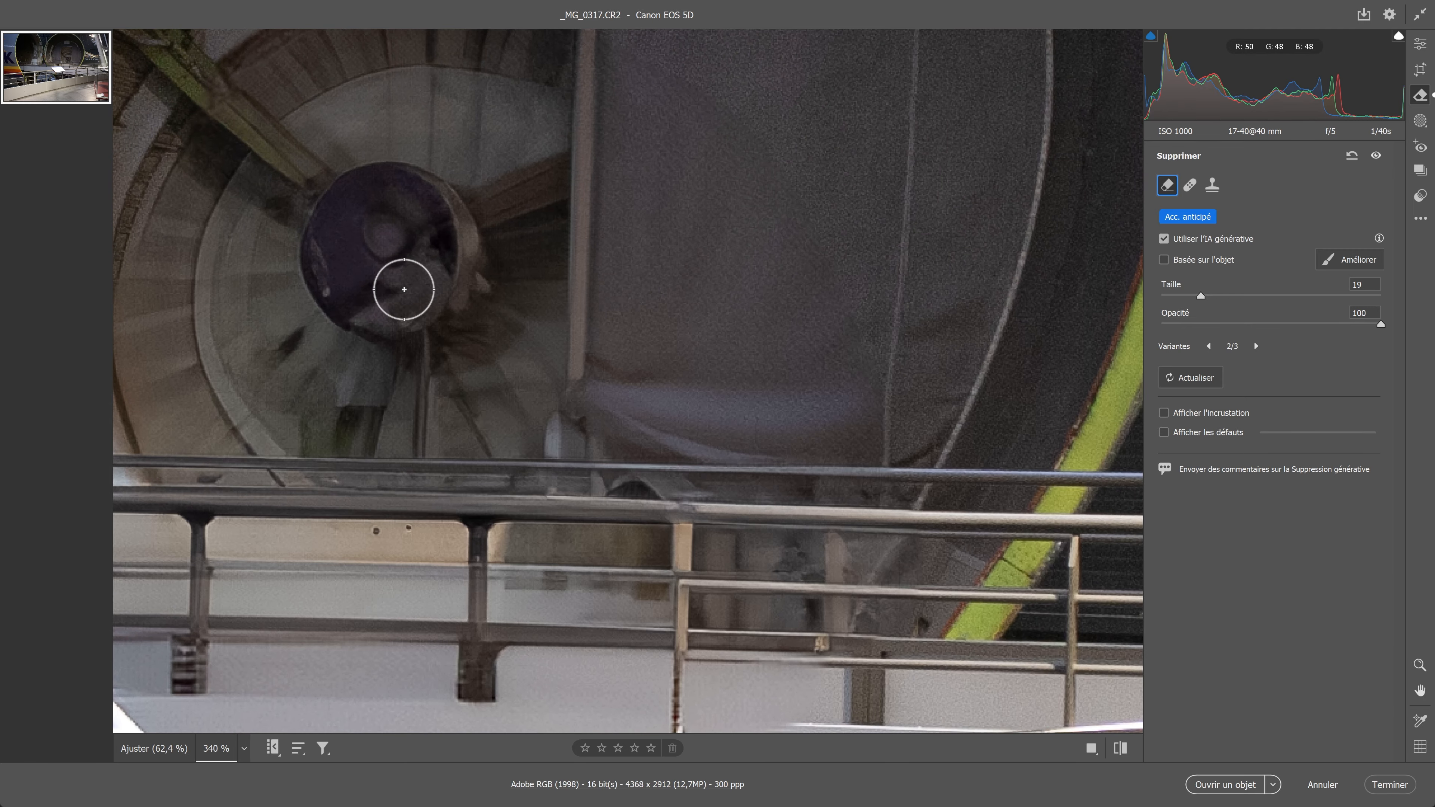
drag(401, 288, 635, 317)
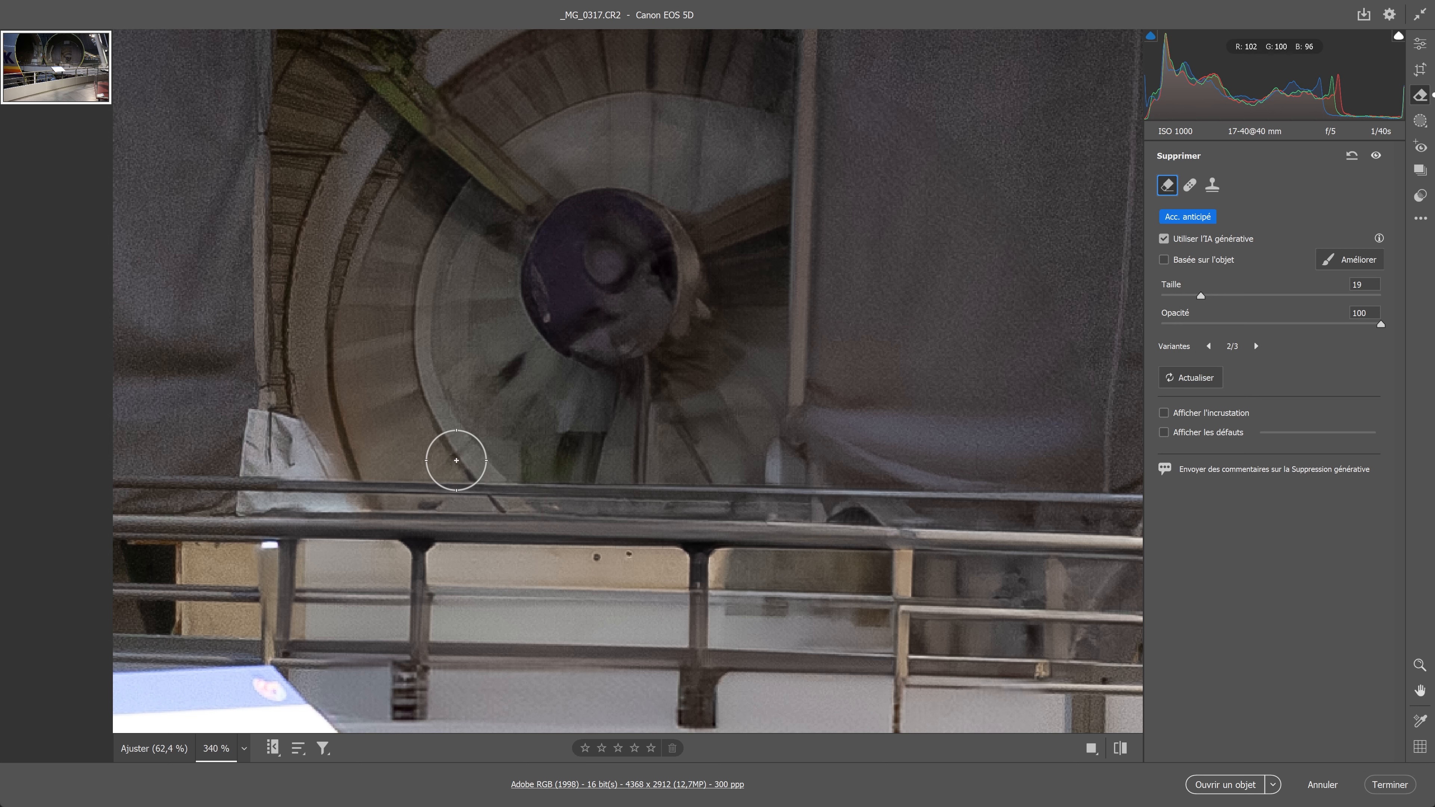
scroll(698, 399, down, 8)
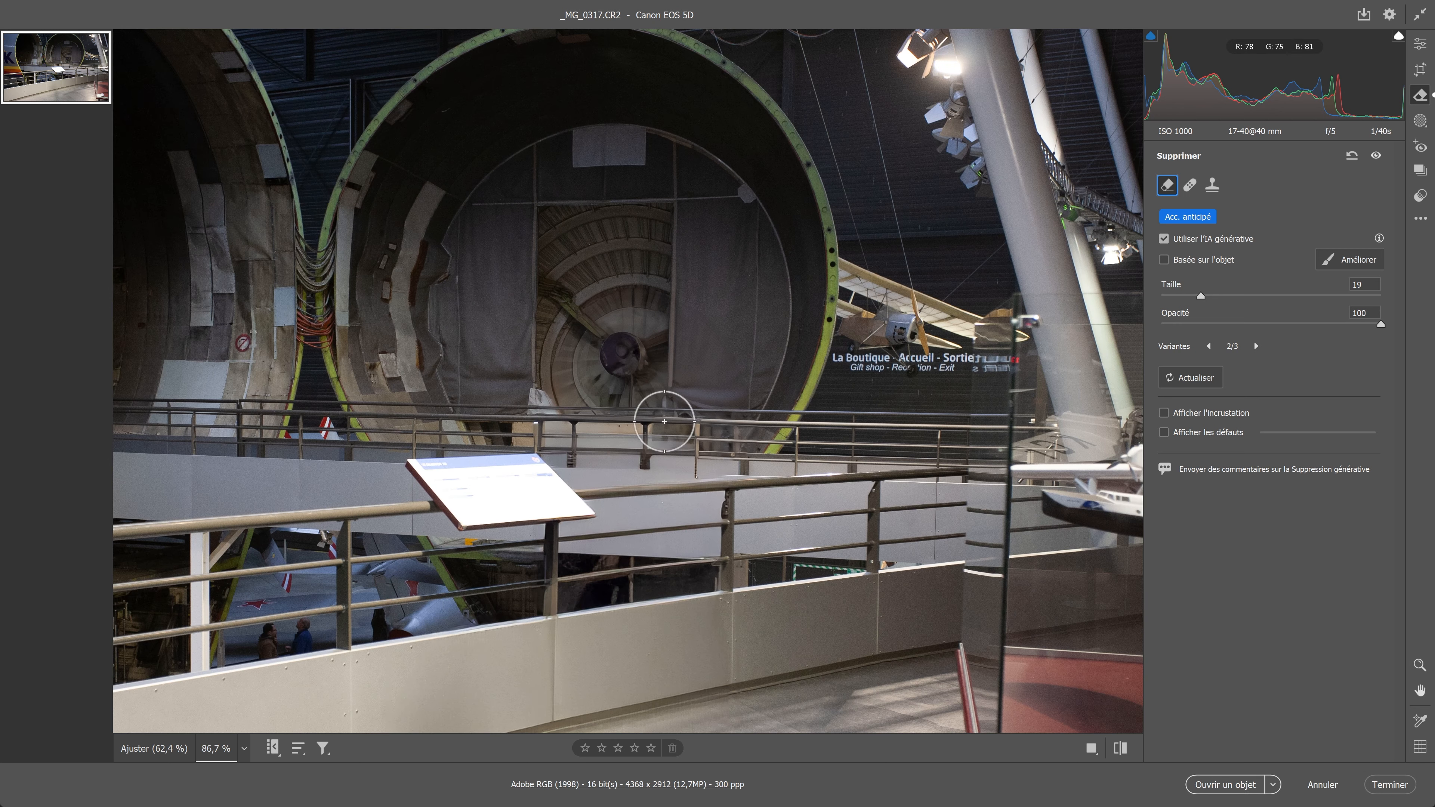
drag(630, 426, 740, 334)
drag(586, 451, 701, 364)
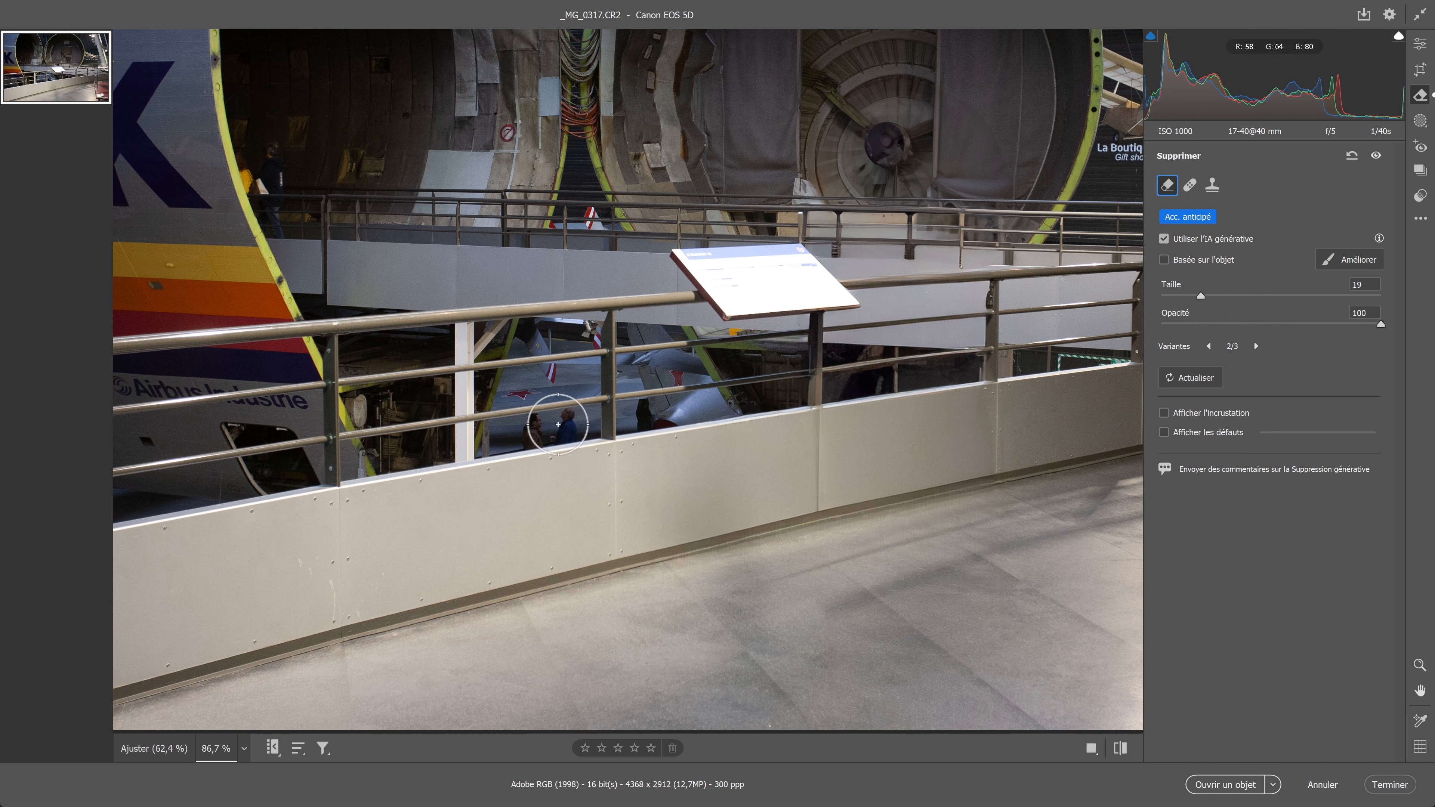
Mask the small figures behind the lower railing with a size 12 brush, apply the generative removal and inspect the fill up close
key(bracketleft)
key(bracketleft)
key(bracketleft)
key(bracketleft)
key(bracketleft)
key(bracketleft)
key(bracketleft)
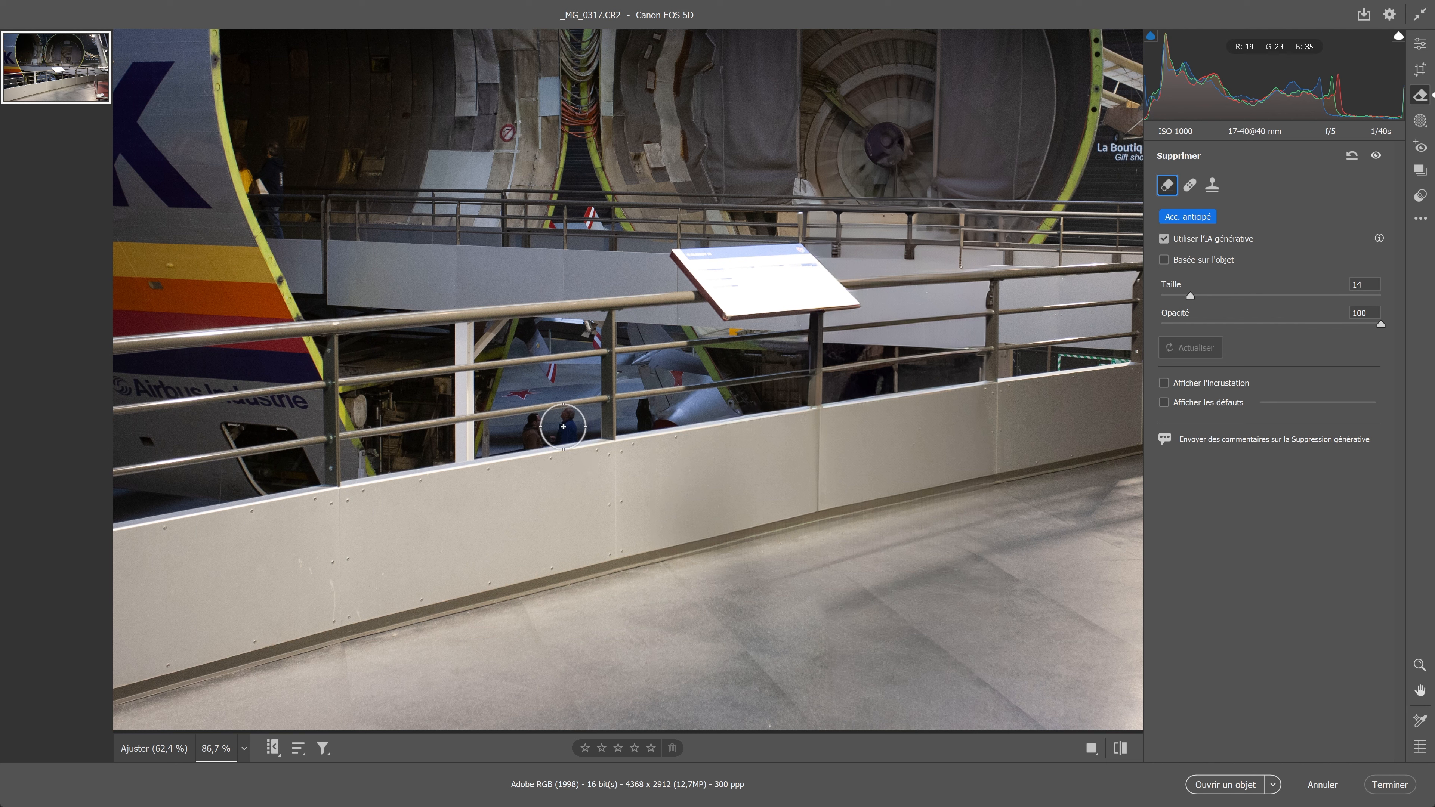
mouse_move(563, 426)
mouse_down()
mouse_move(522, 426)
mouse_move(578, 423)
mouse_up()
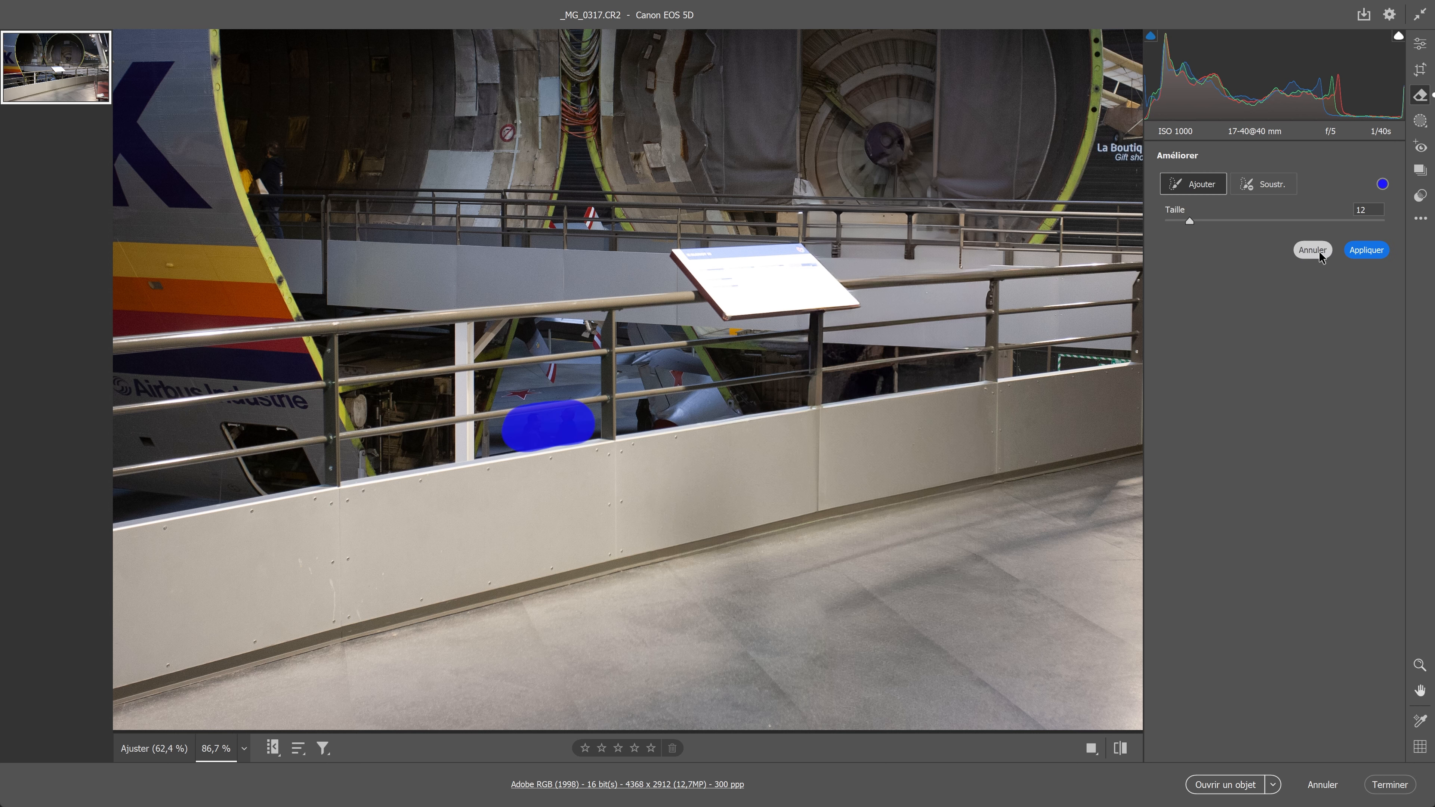
click(1366, 257)
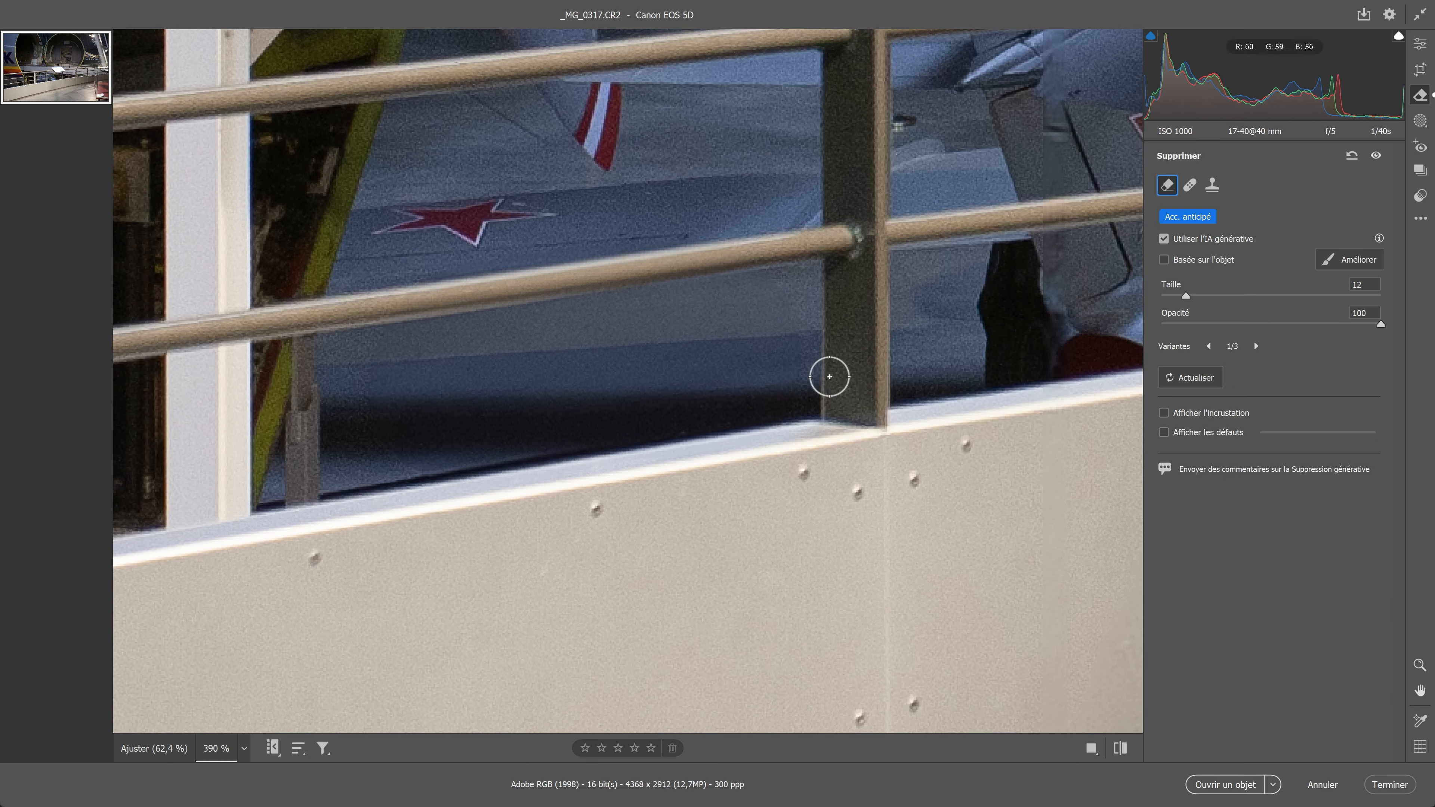
key(ctrl+plus)
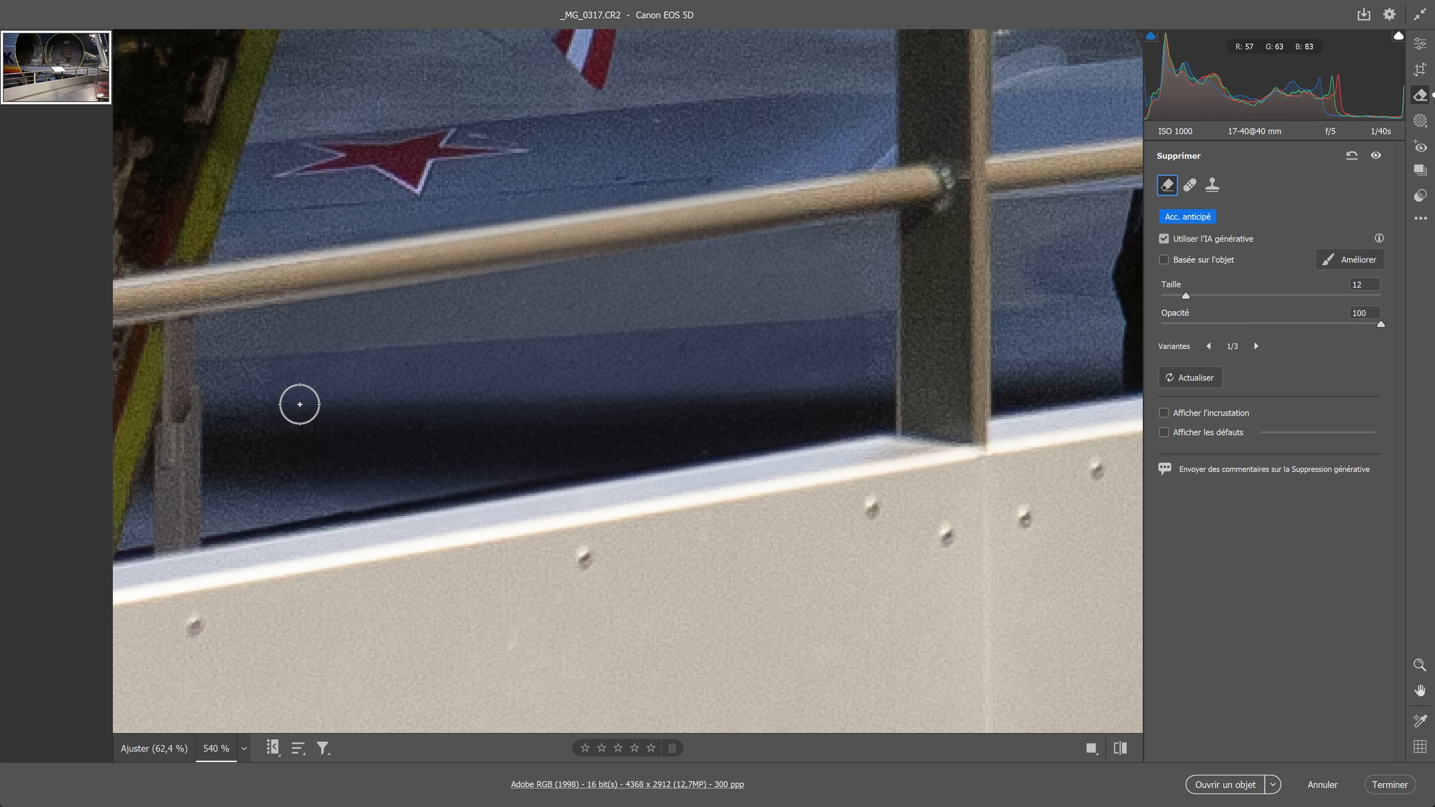
scroll(680, 395, down, 6)
drag(994, 387, 902, 415)
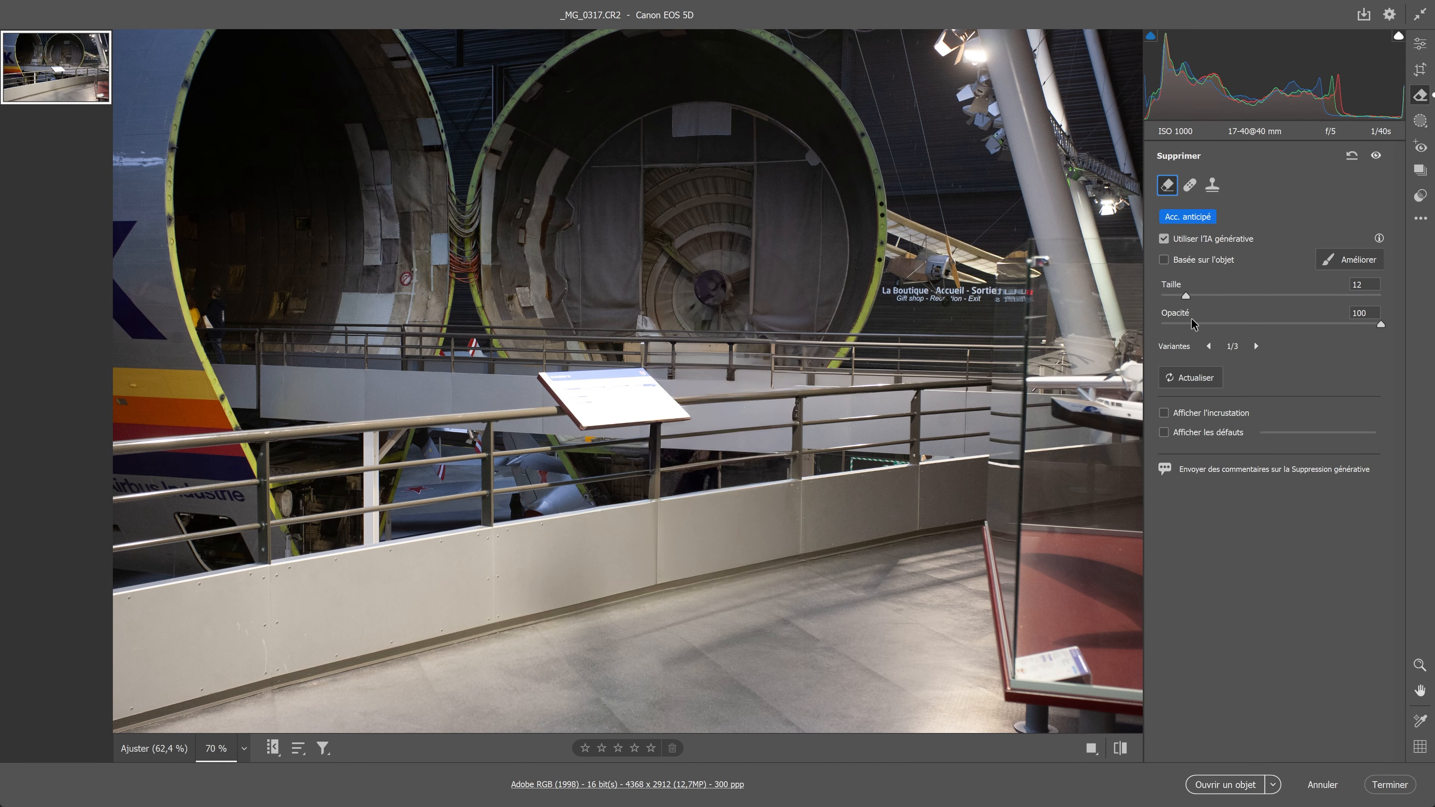
Show the overlay and turn off generative AI for the selected removal area of the man and his shadow
click(1164, 413)
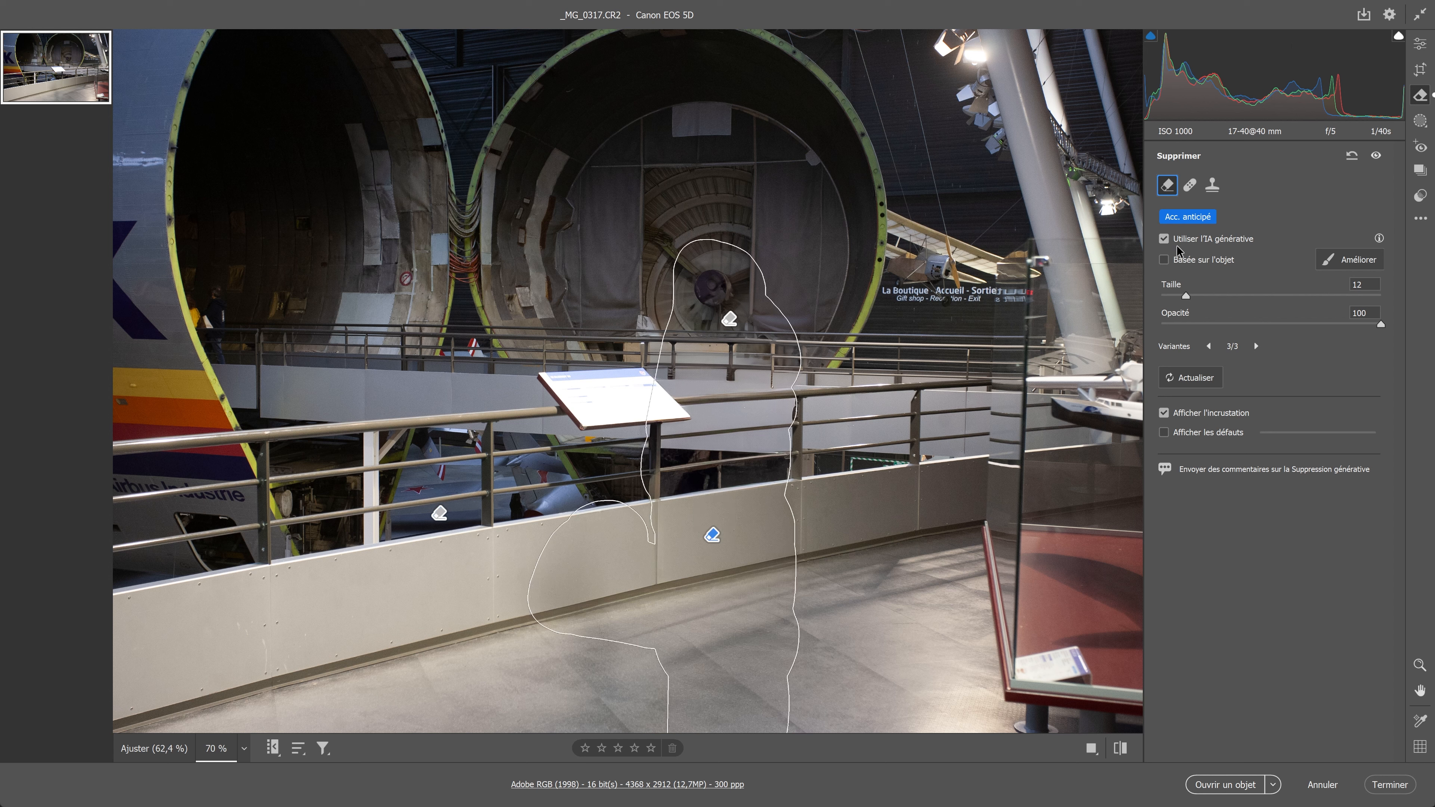
click(1163, 239)
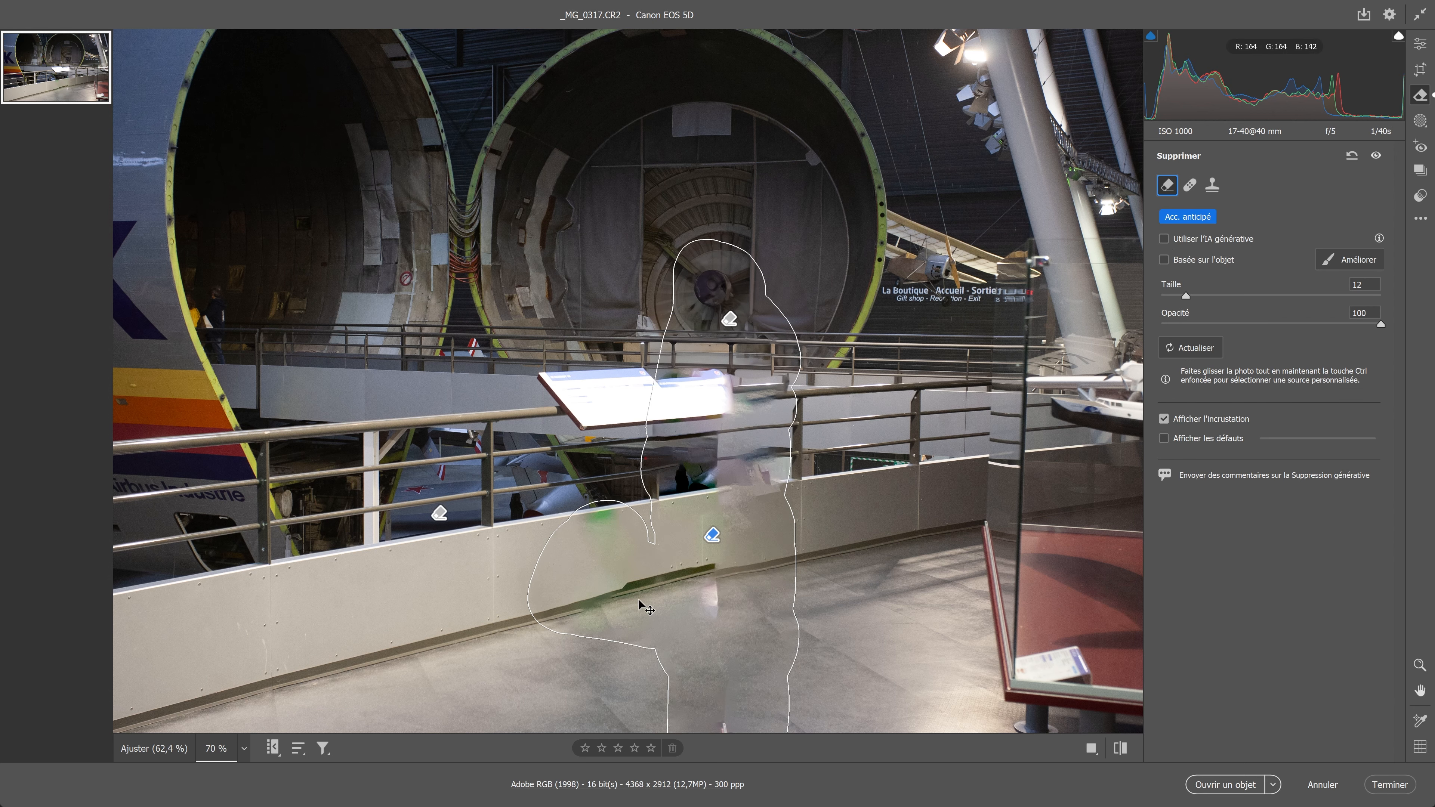
scroll(781, 613, down, 3)
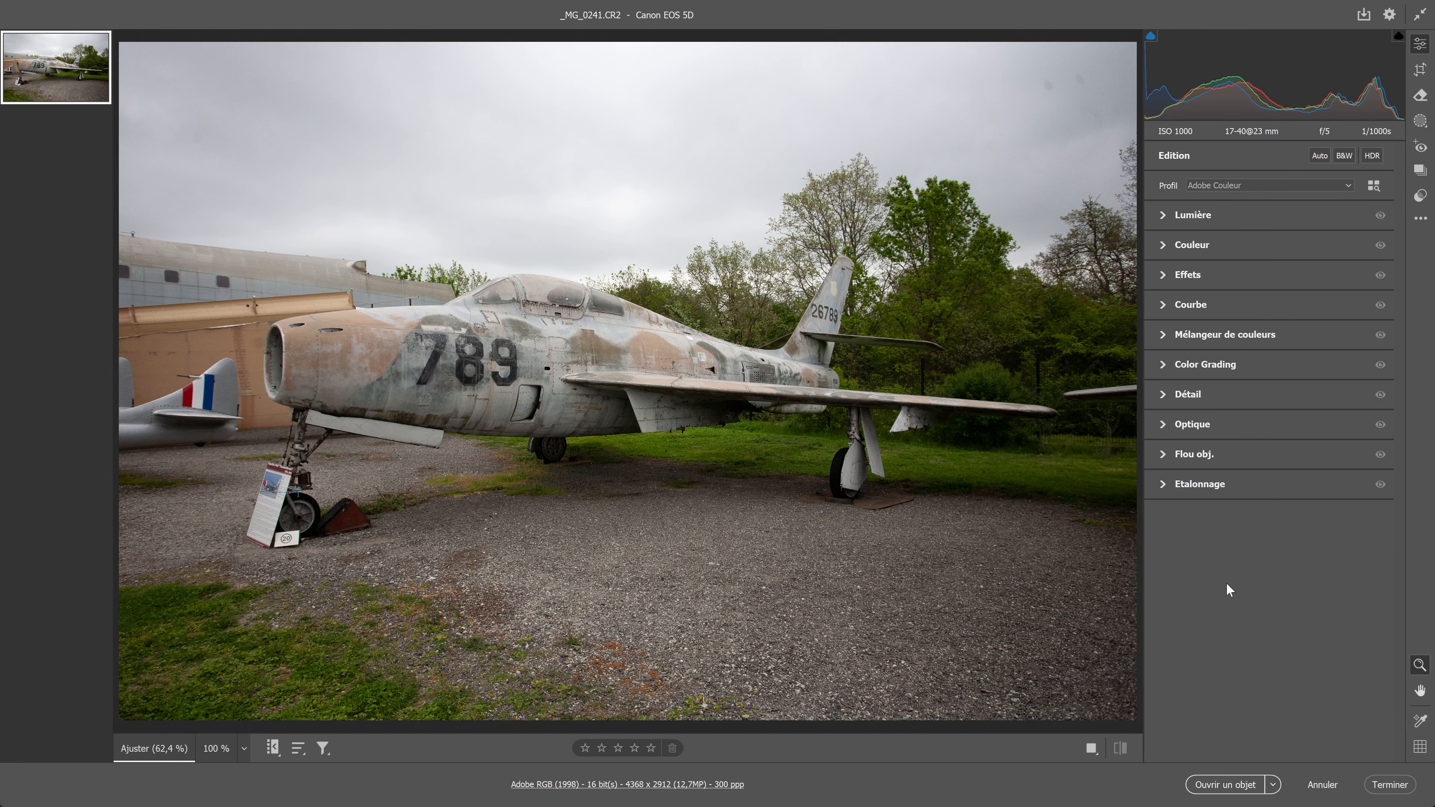
In _MG_0241.CR2, mask the information sign and number plate at the nose wheel with a size 4 brush and apply the generative removal
click(646, 286)
click(646, 286)
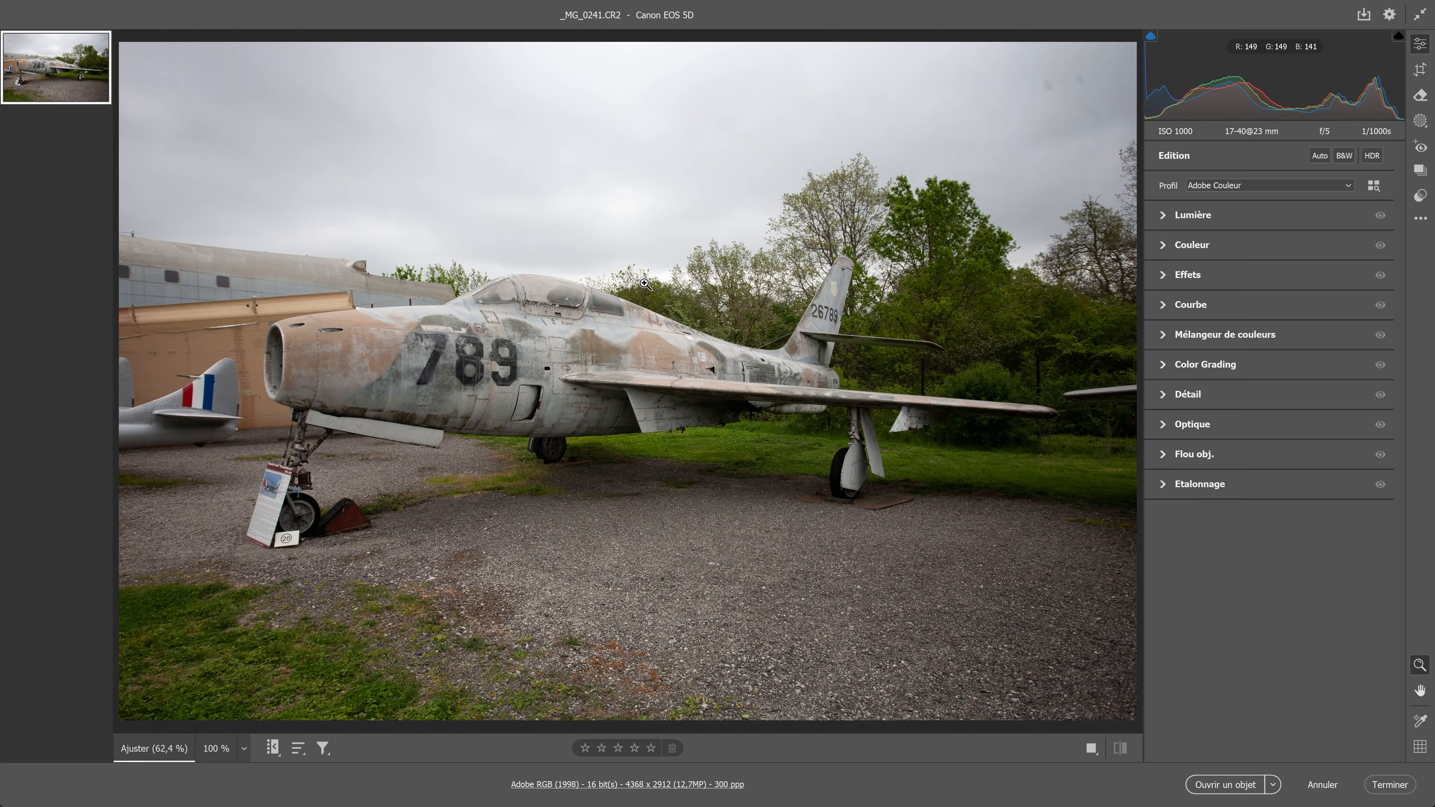
click(268, 475)
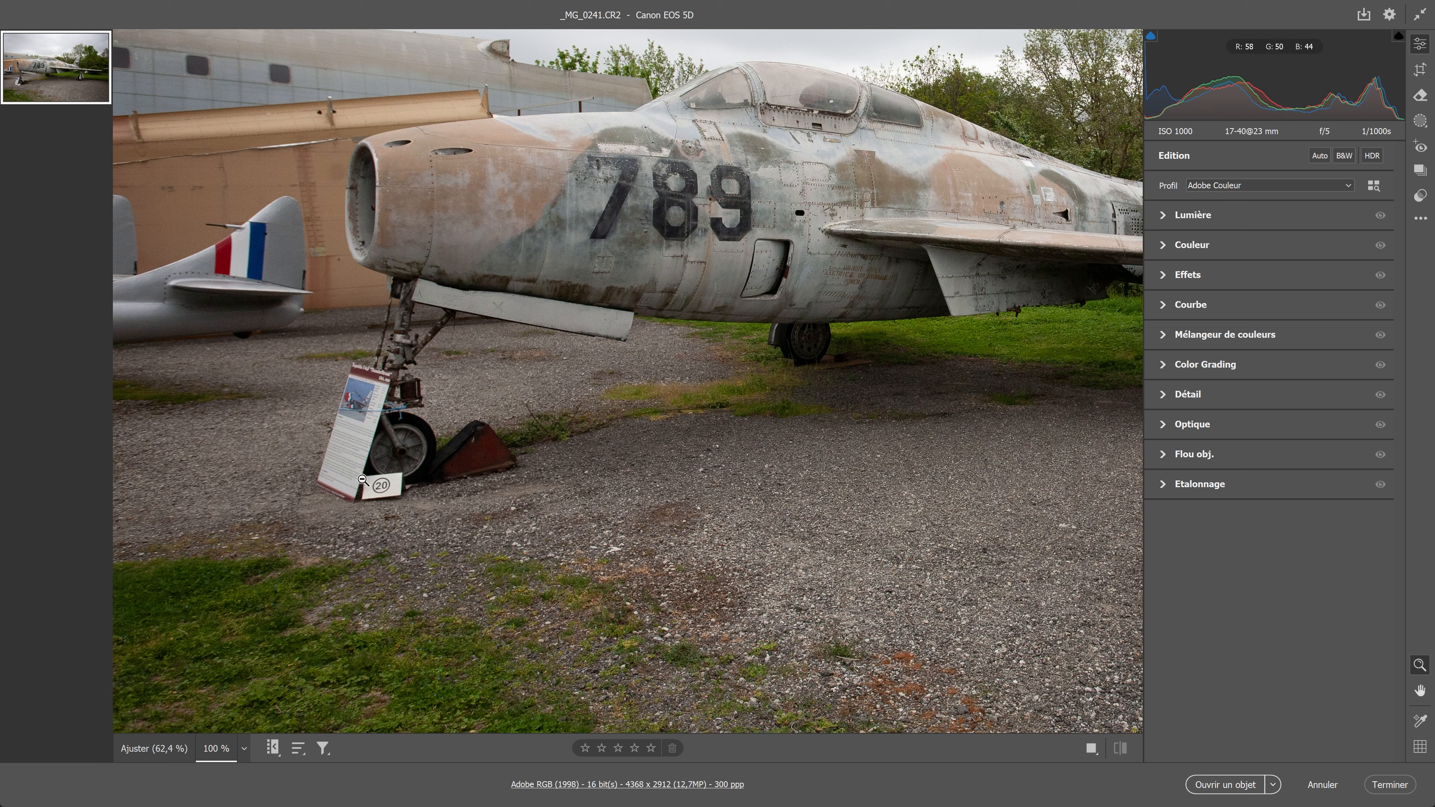
key(b)
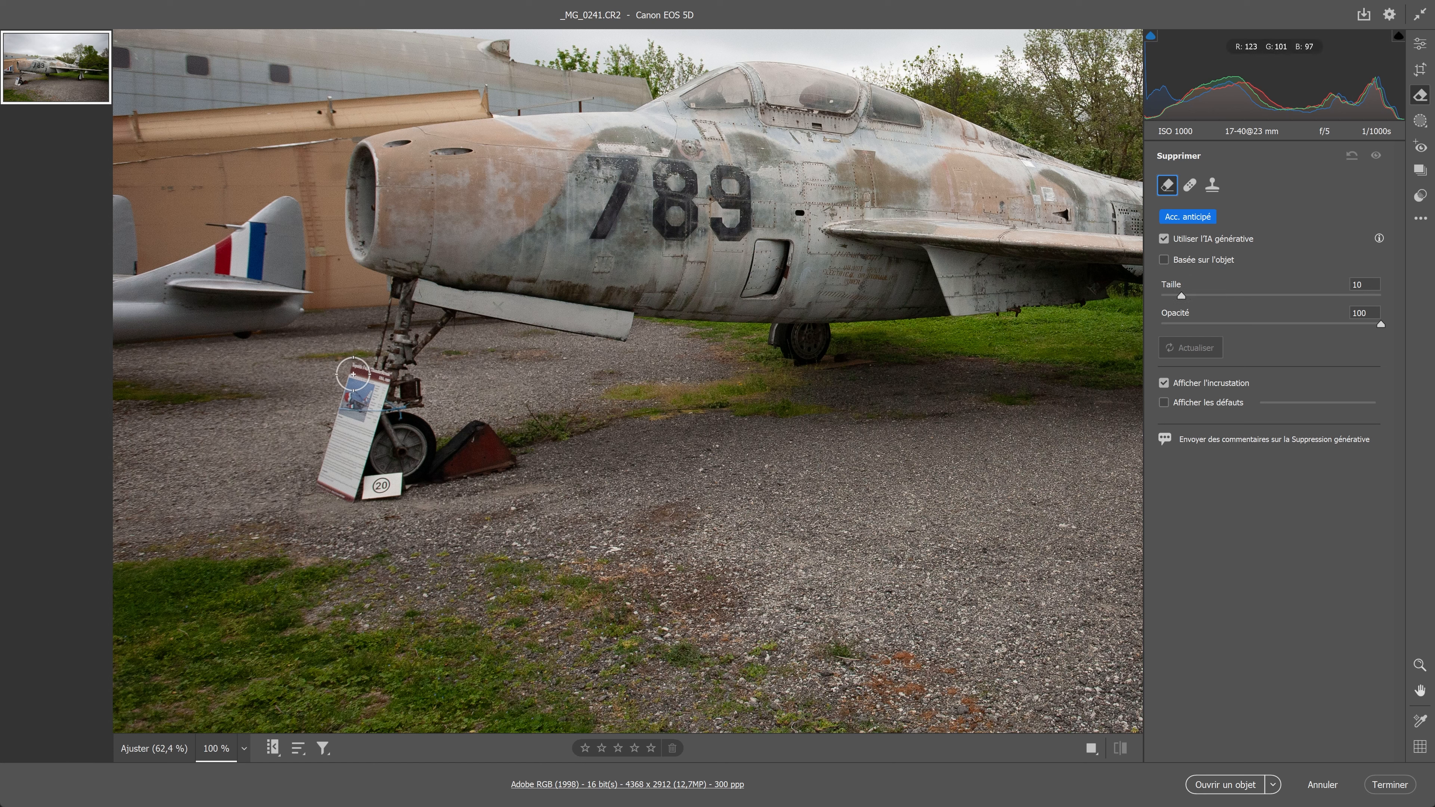
key(bracketleft)
mouse_move(353, 373)
mouse_down()
mouse_move(380, 372)
mouse_move(384, 403)
mouse_move(363, 482)
mouse_move(398, 491)
mouse_move(352, 495)
mouse_move(345, 396)
mouse_move(348, 469)
mouse_move(363, 418)
mouse_move(407, 409)
mouse_move(401, 419)
mouse_up()
scroll(386, 415, down, 1)
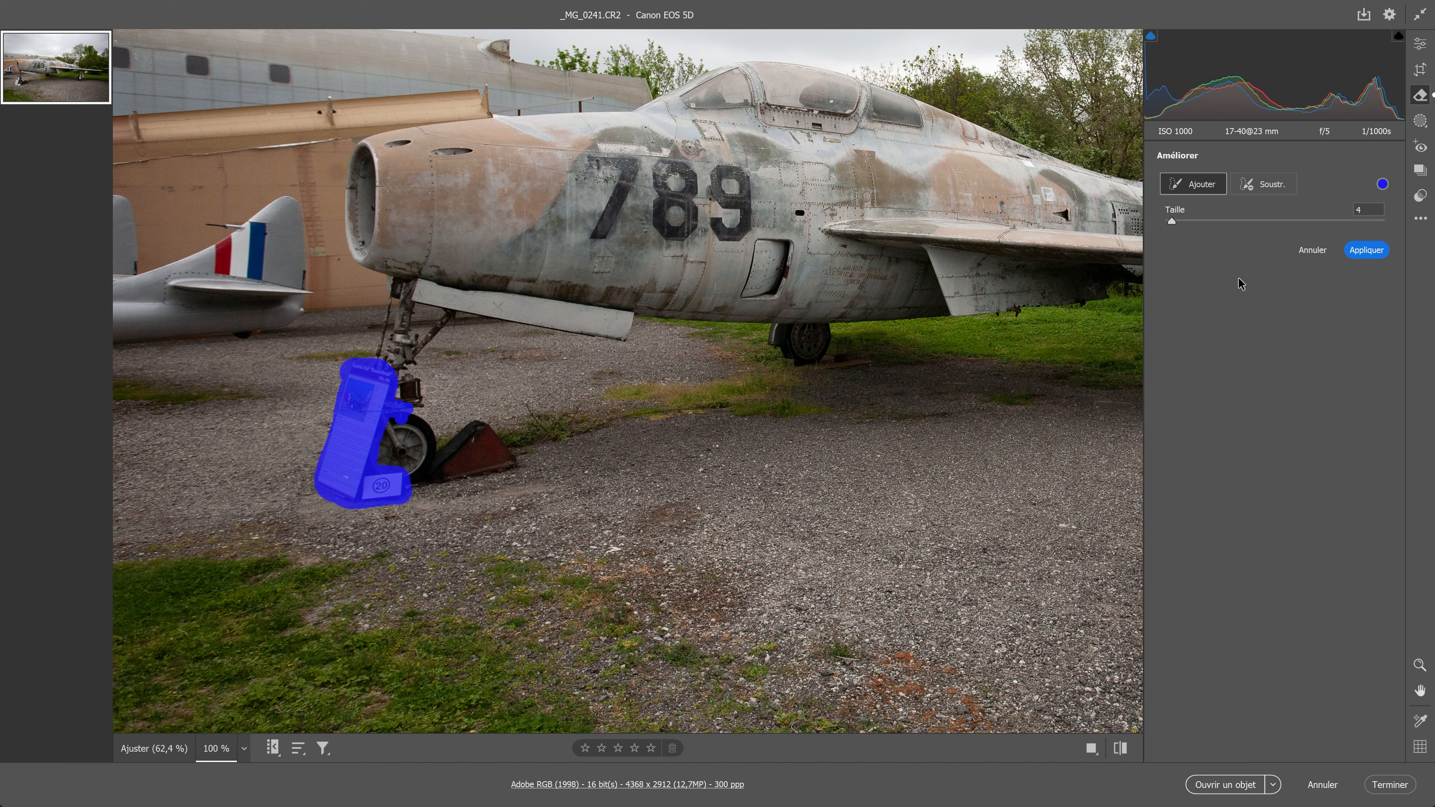
click(1377, 252)
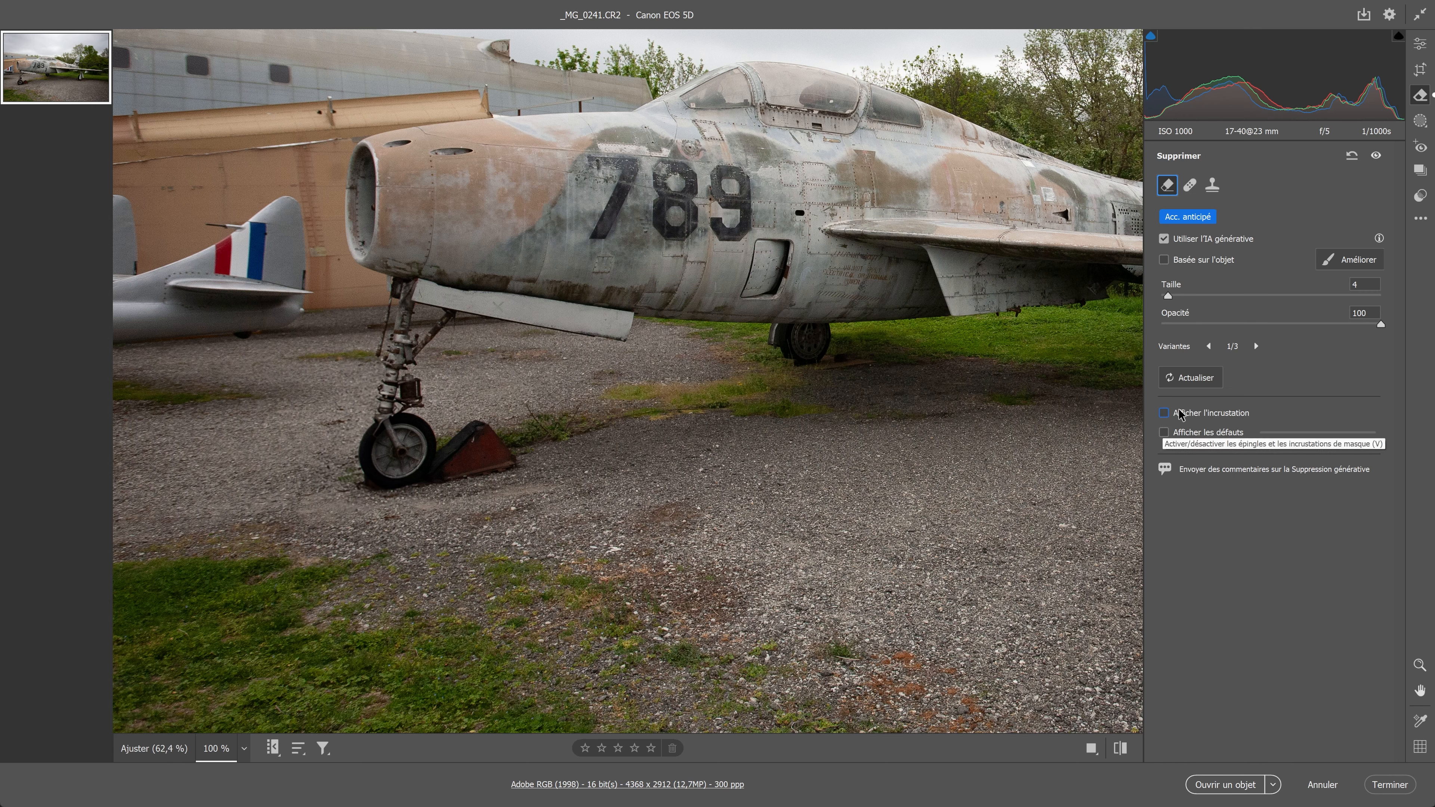
Compare the variants of the nose wheel fill, regenerate them and choose variant 2 of the new set
click(1256, 346)
click(1256, 346)
click(1256, 346)
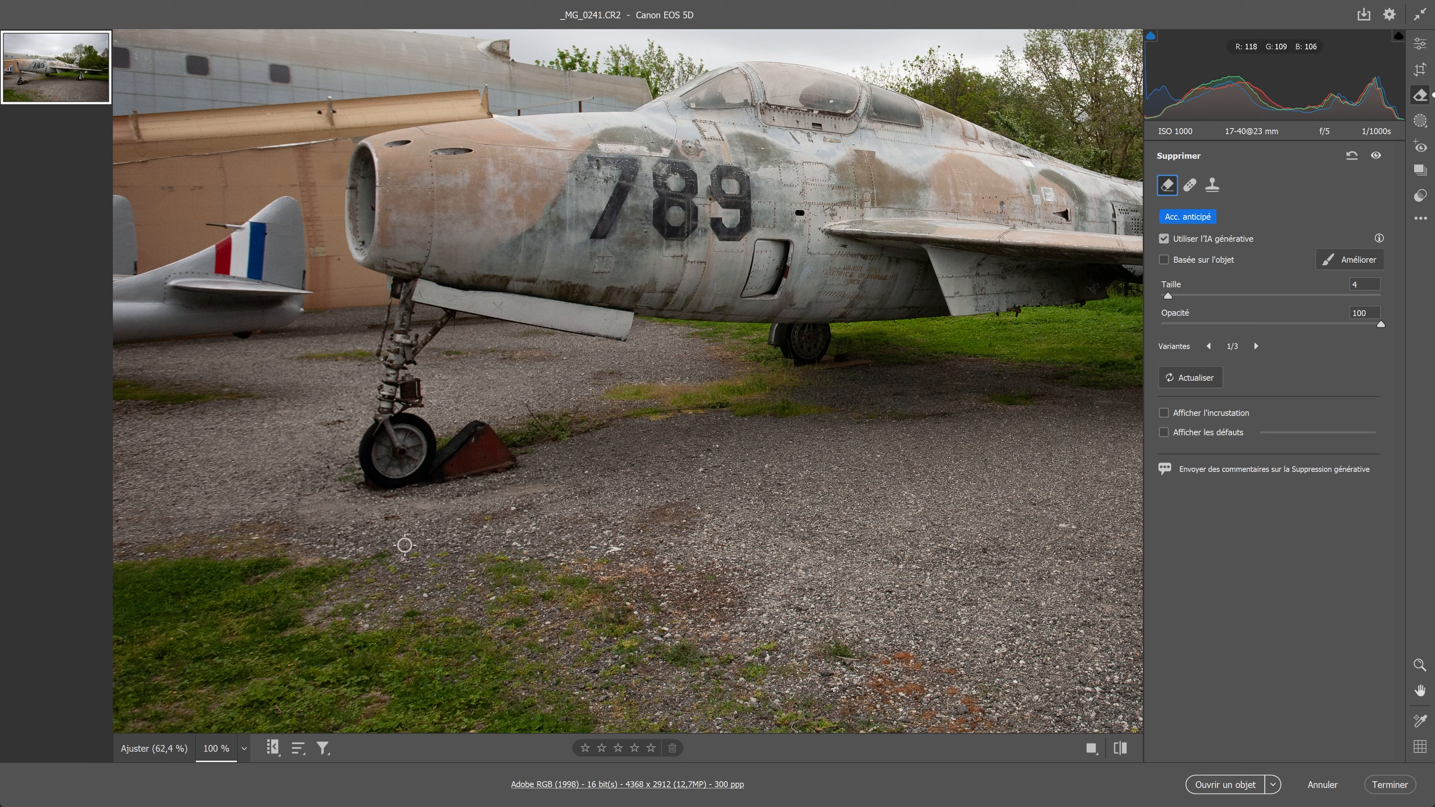
scroll(281, 406, up, 3)
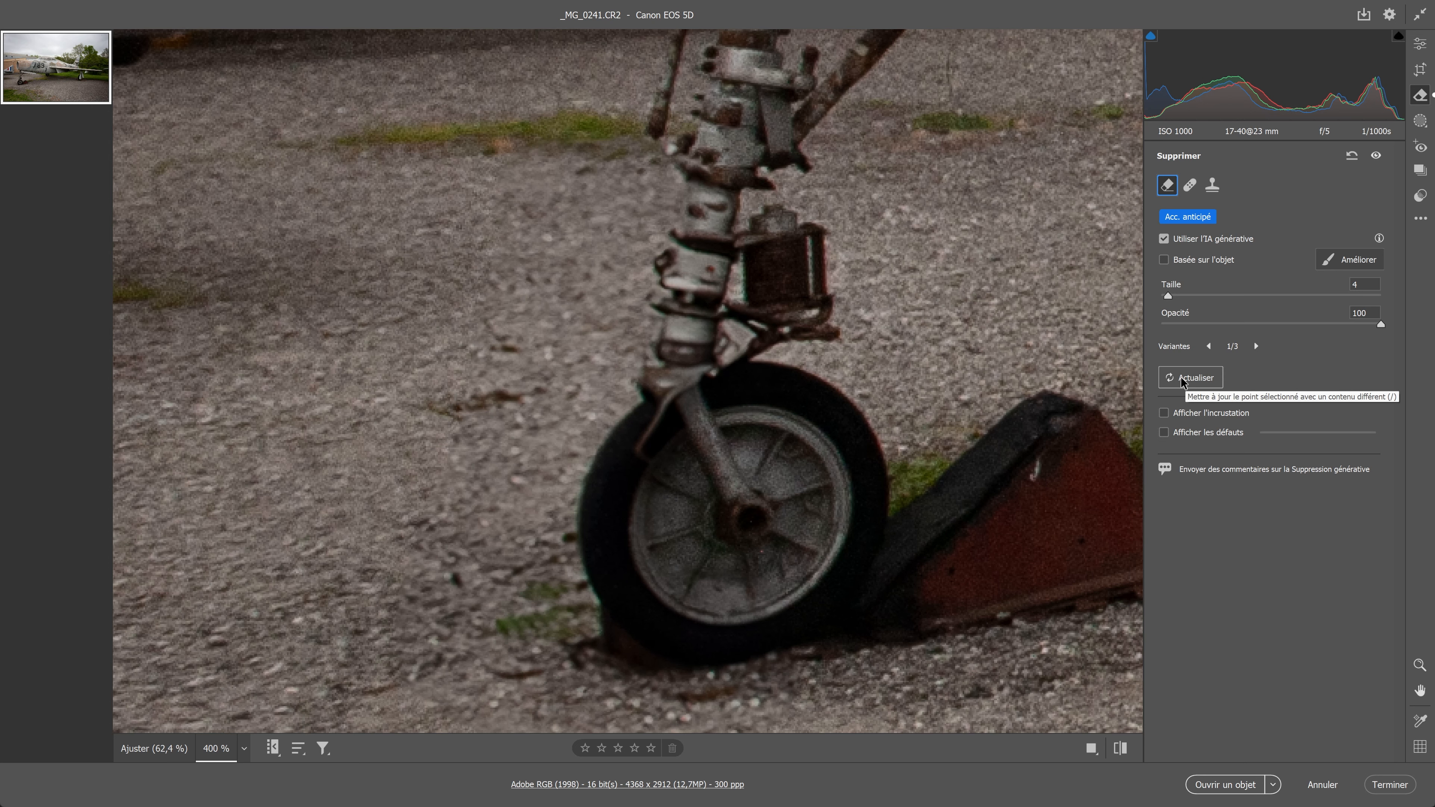
click(1183, 382)
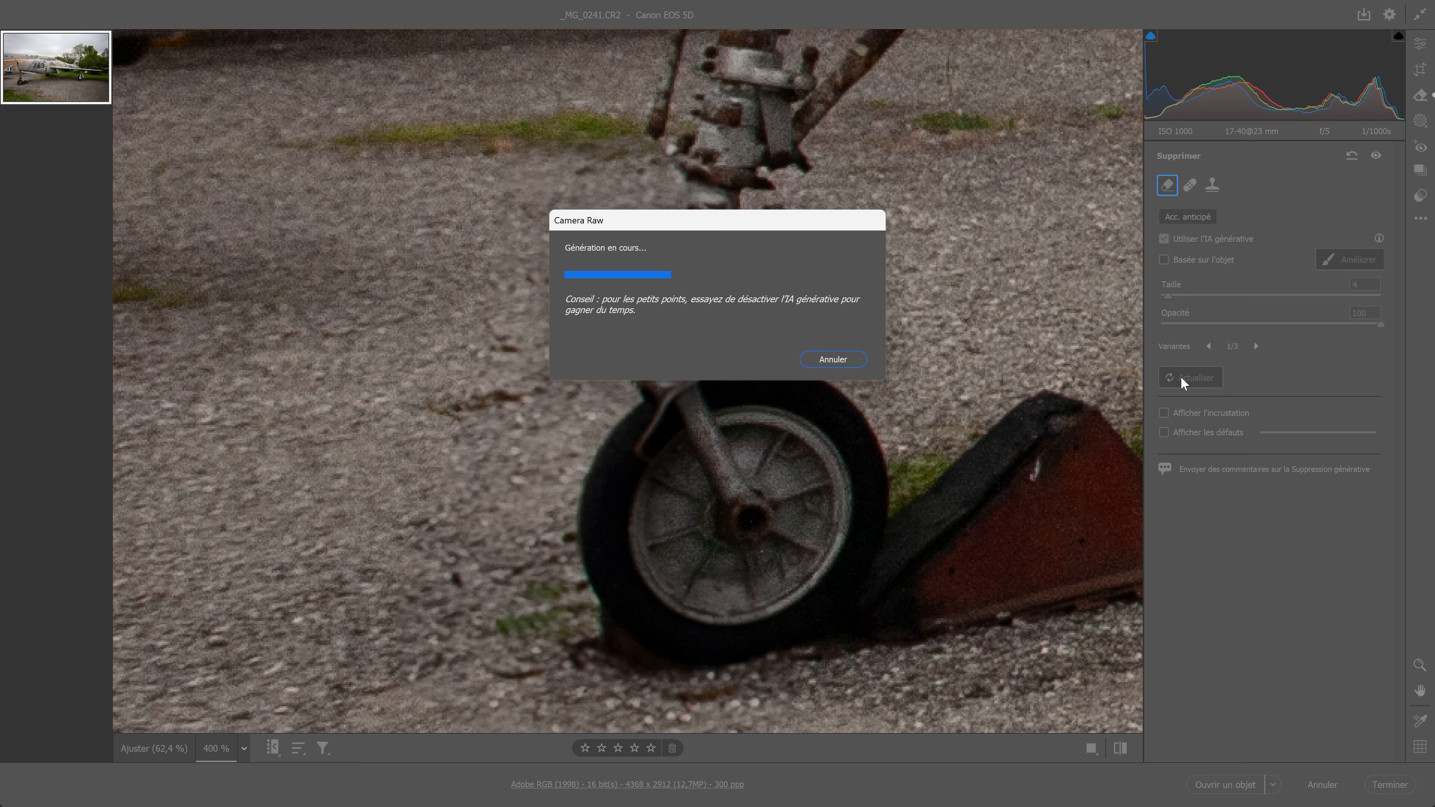
click(1256, 346)
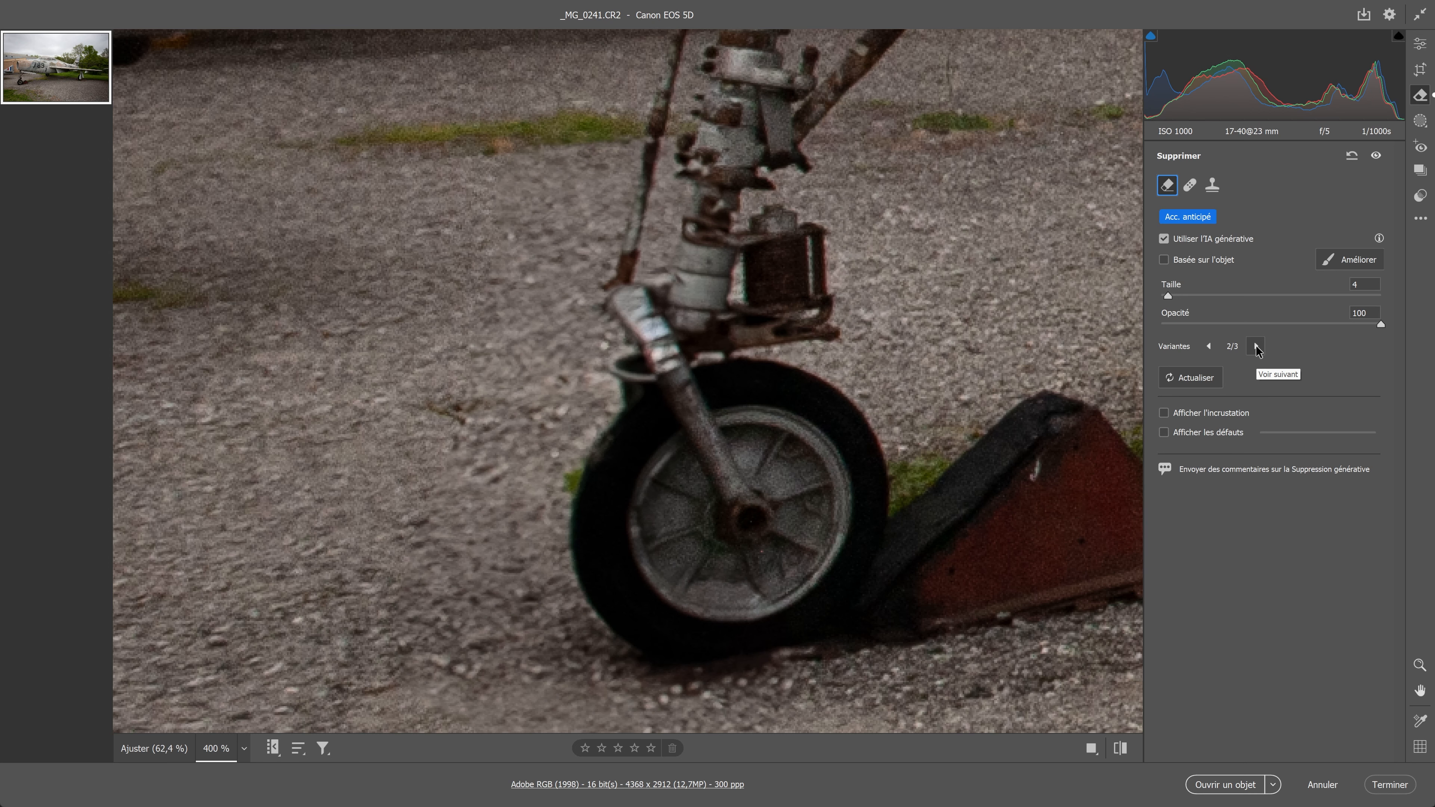
key(space)
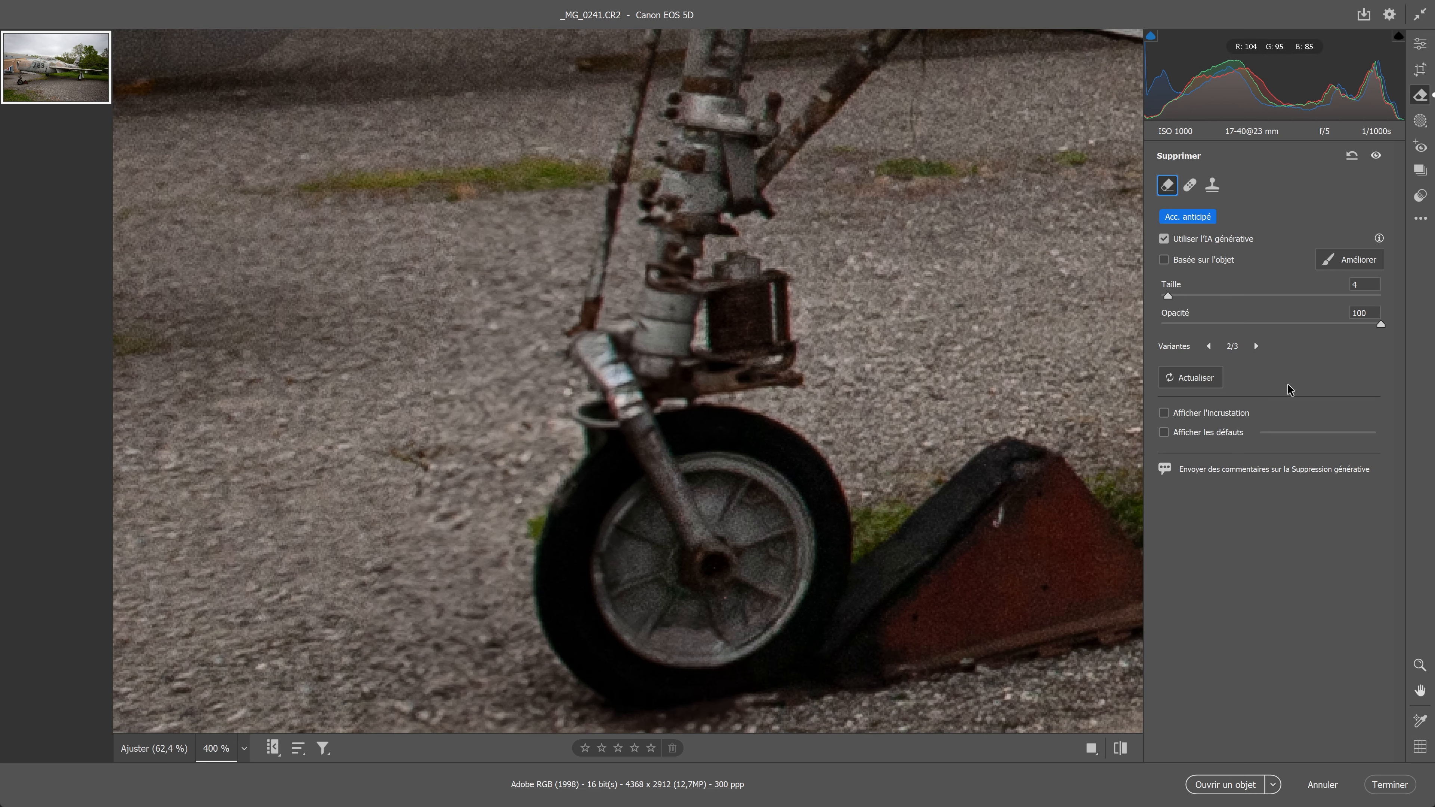
scroll(601, 384, down, 1)
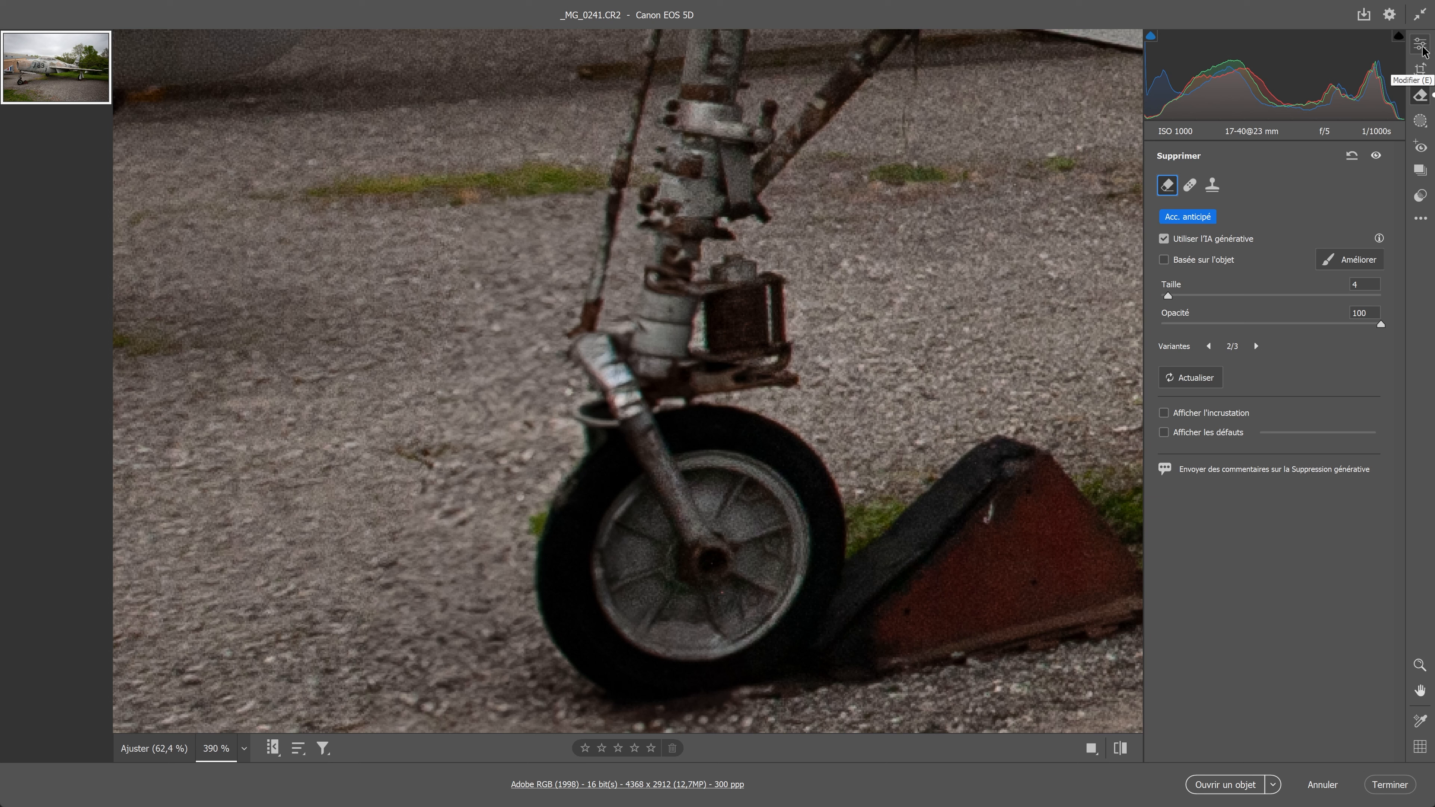
Paint a brush mask of size 7 over the generated part of the wheel, strut and gravel, turning off auto masking to fill it evenly
click(1424, 50)
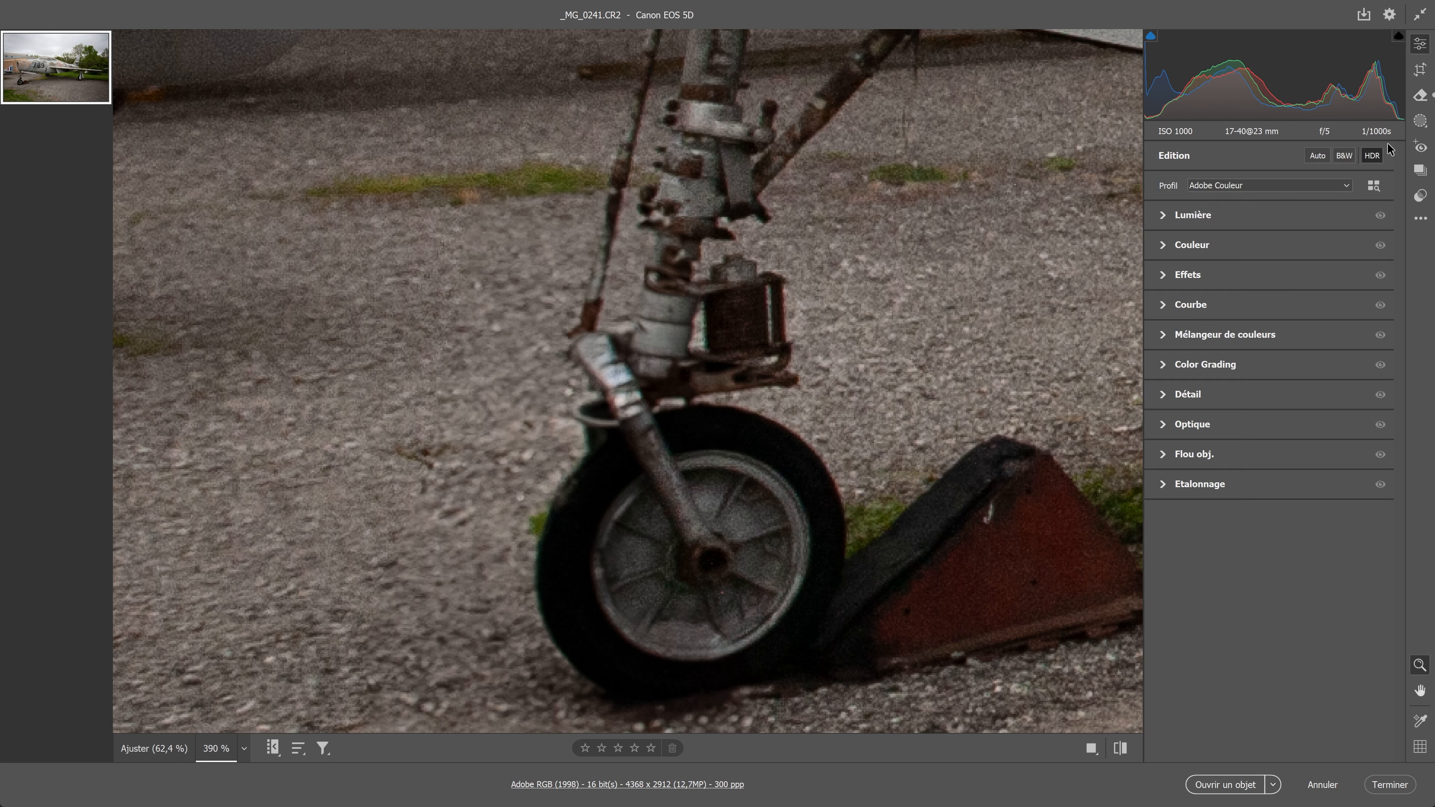
click(1421, 122)
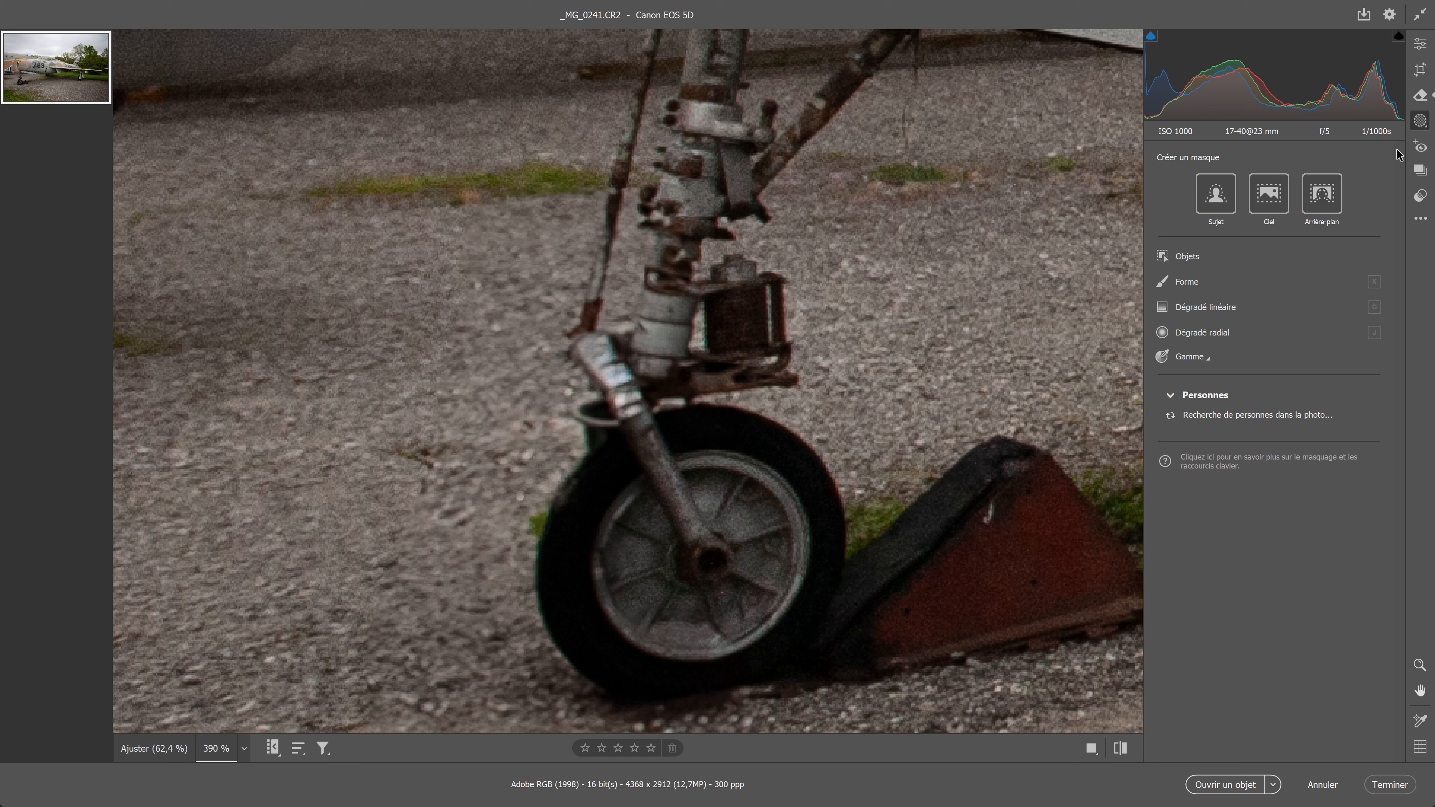
click(1164, 282)
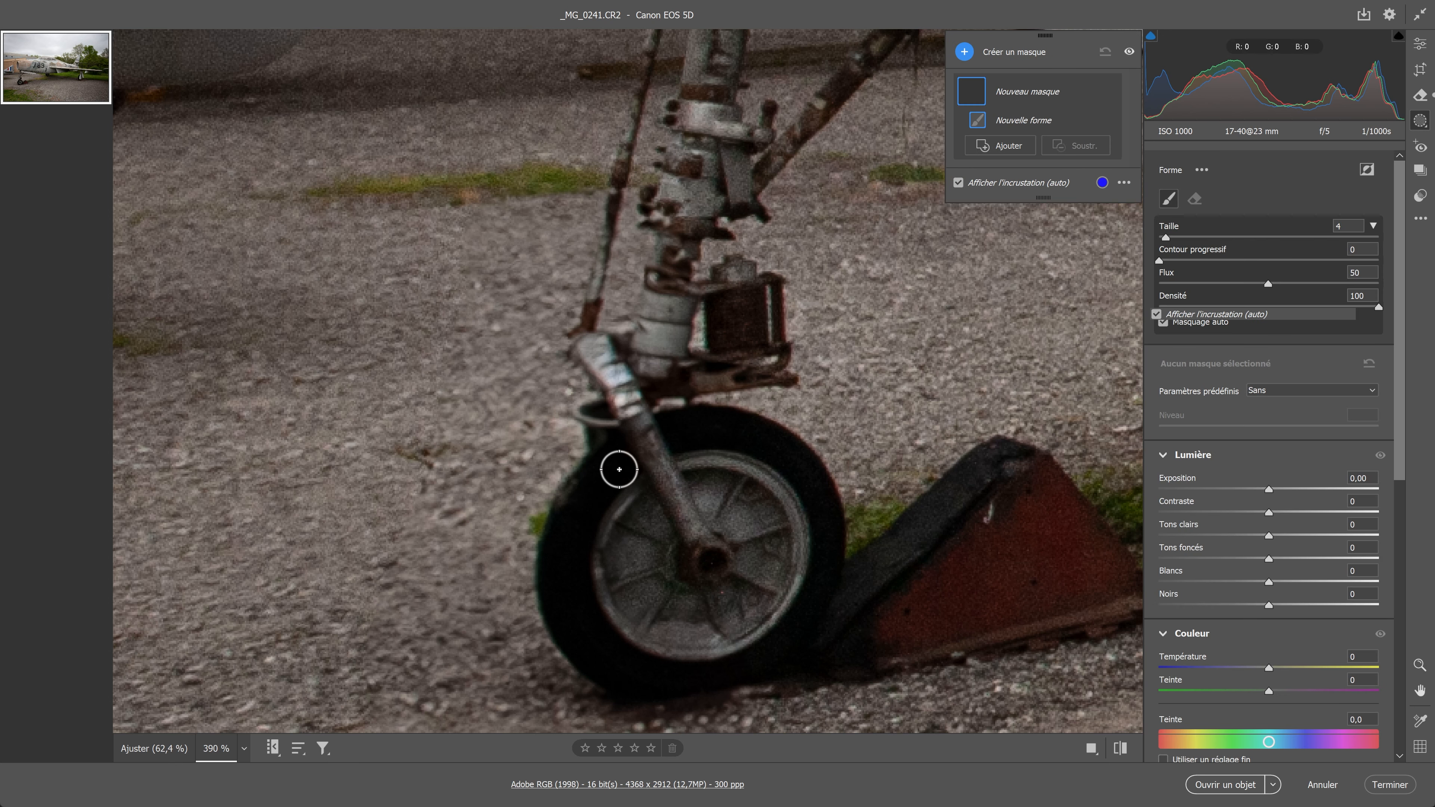
mouse_move(516, 259)
mouse_down()
mouse_move(522, 207)
mouse_move(547, 191)
mouse_move(509, 189)
mouse_up()
key(bracketright)
key(bracketright)
key(bracketright)
drag(522, 197, 490, 423)
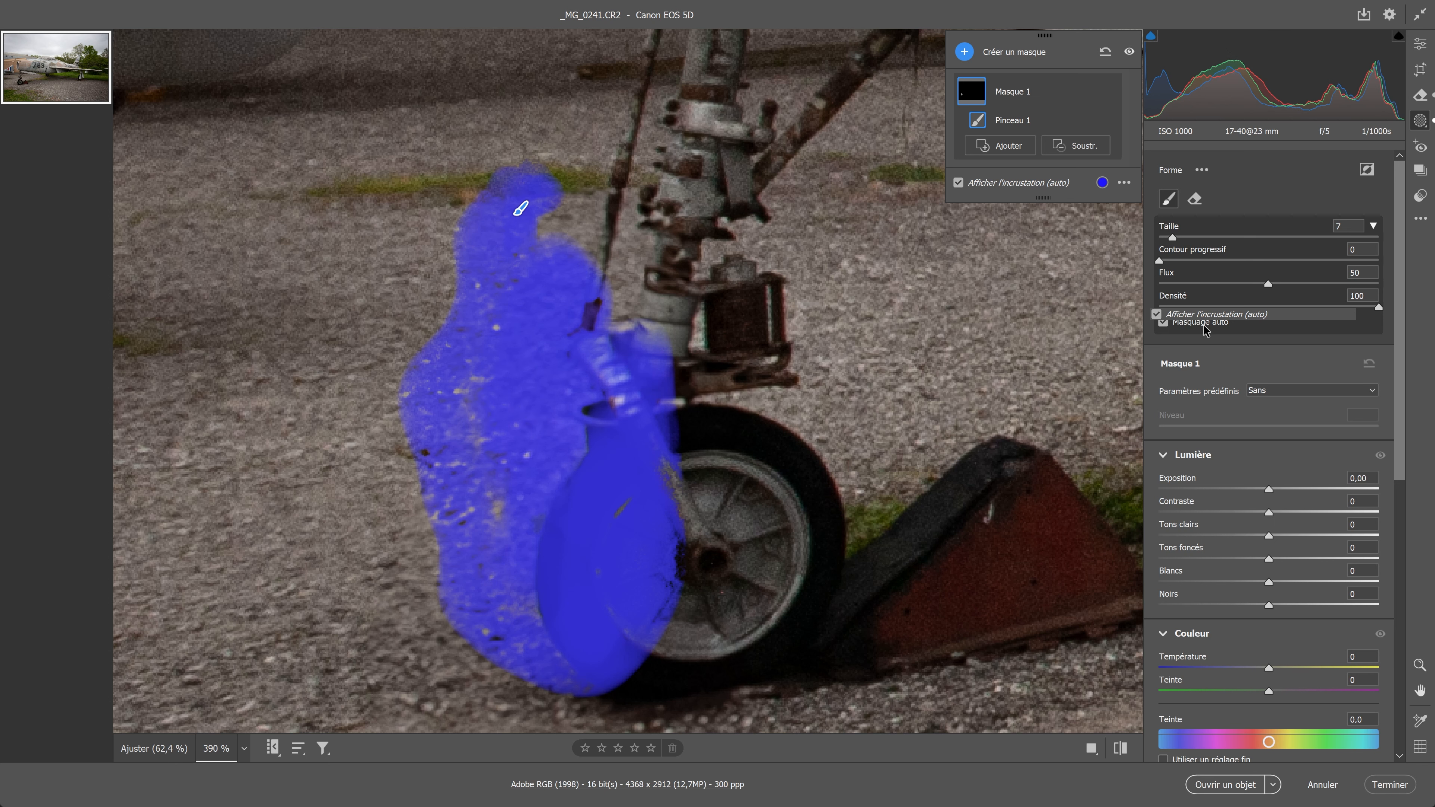
click(1169, 323)
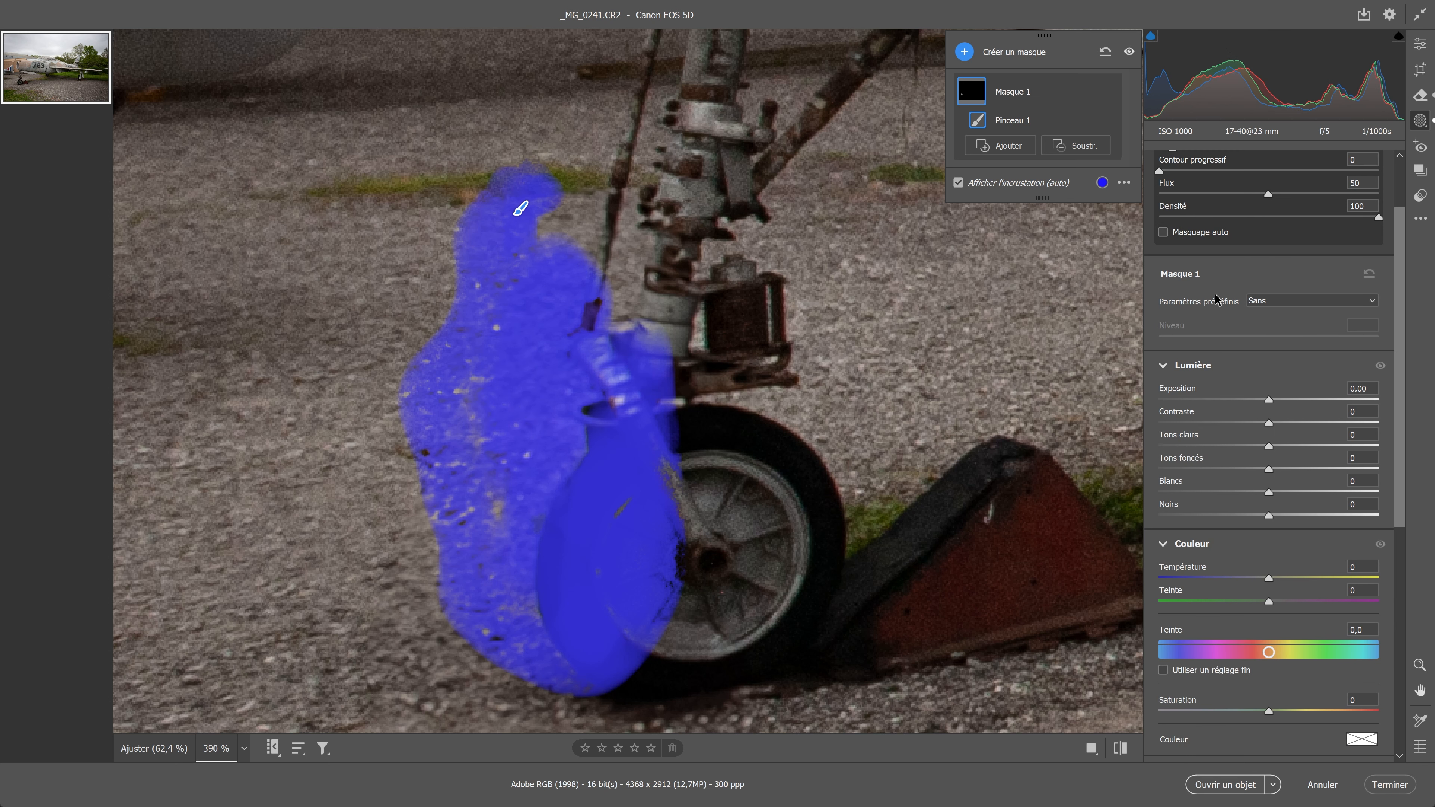
mouse_move(507, 301)
mouse_down()
mouse_move(585, 274)
mouse_move(578, 222)
mouse_move(499, 621)
mouse_move(537, 603)
mouse_move(490, 645)
mouse_move(510, 397)
mouse_up()
Hide the mask overlay and set the mask's Grain effect to +29
scroll(1176, 457, down, 6)
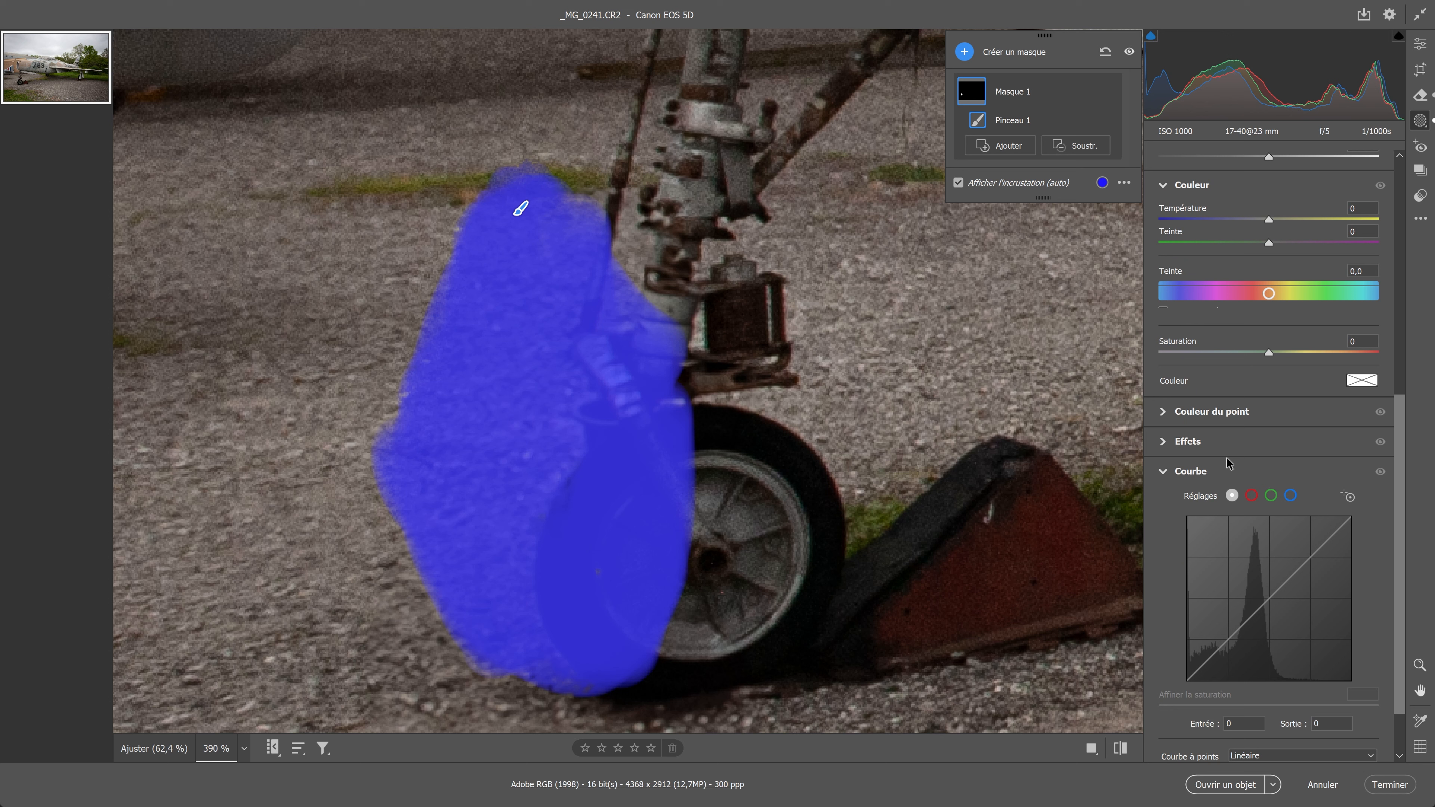
click(1166, 455)
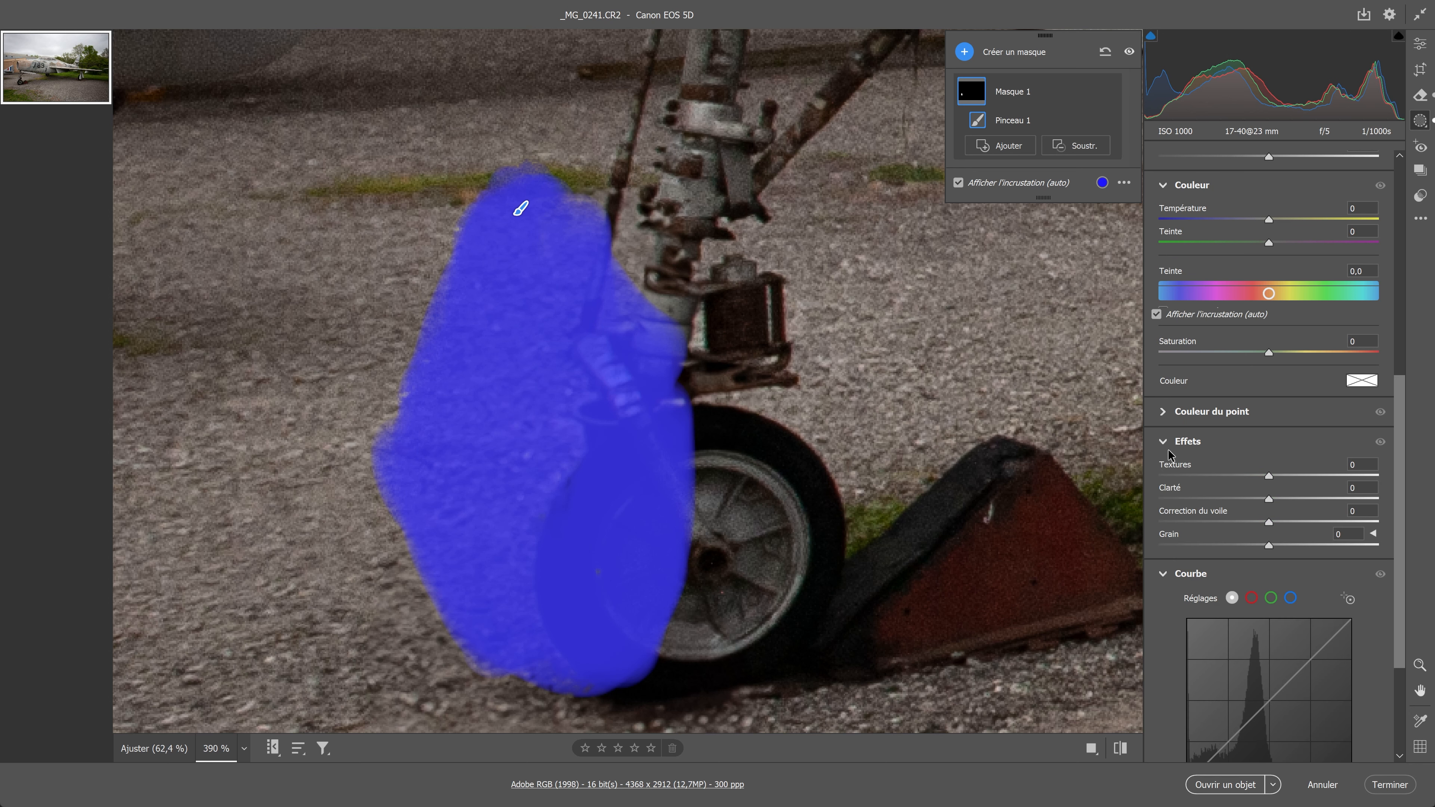
scroll(1233, 336, up, 6)
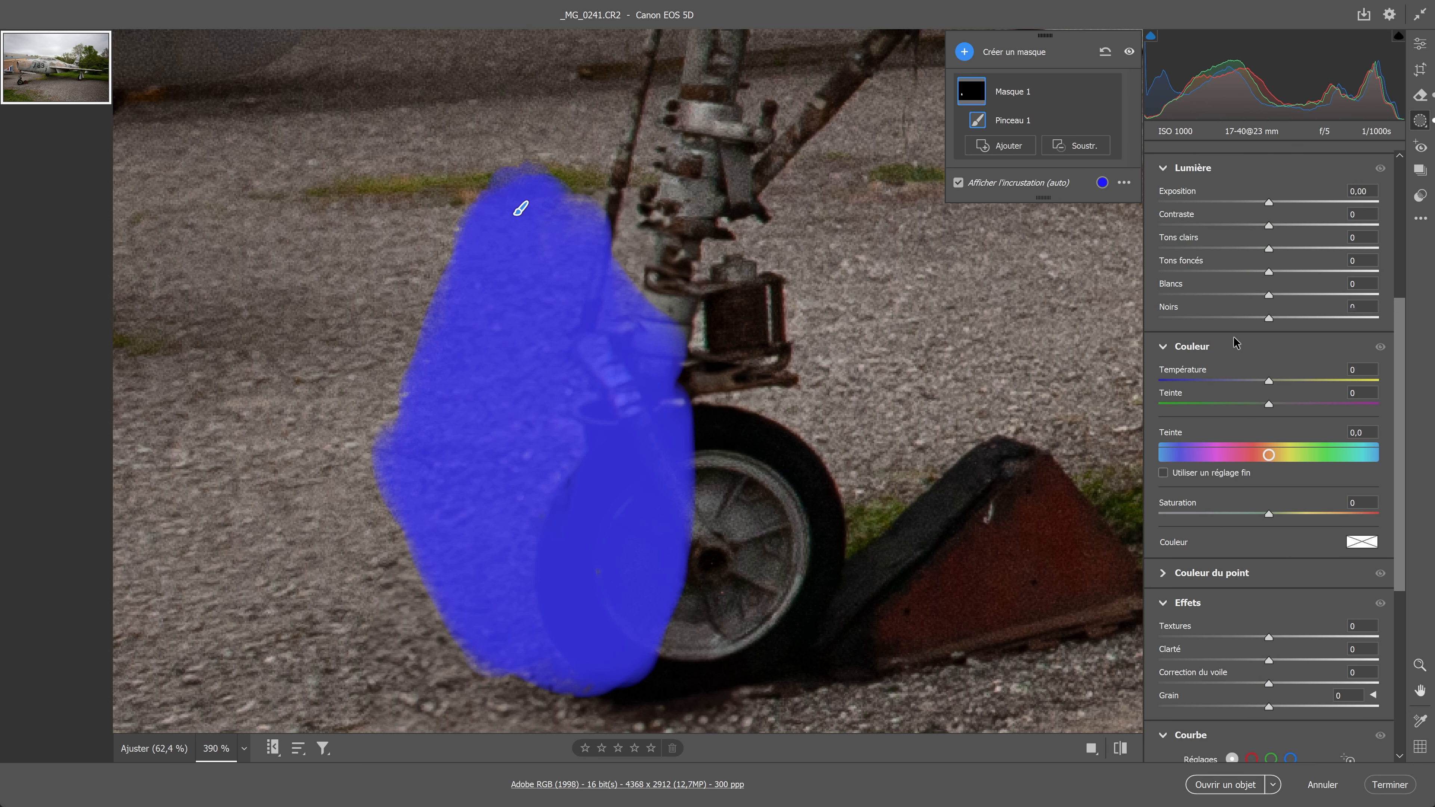
click(958, 183)
scroll(1267, 478, down, 6)
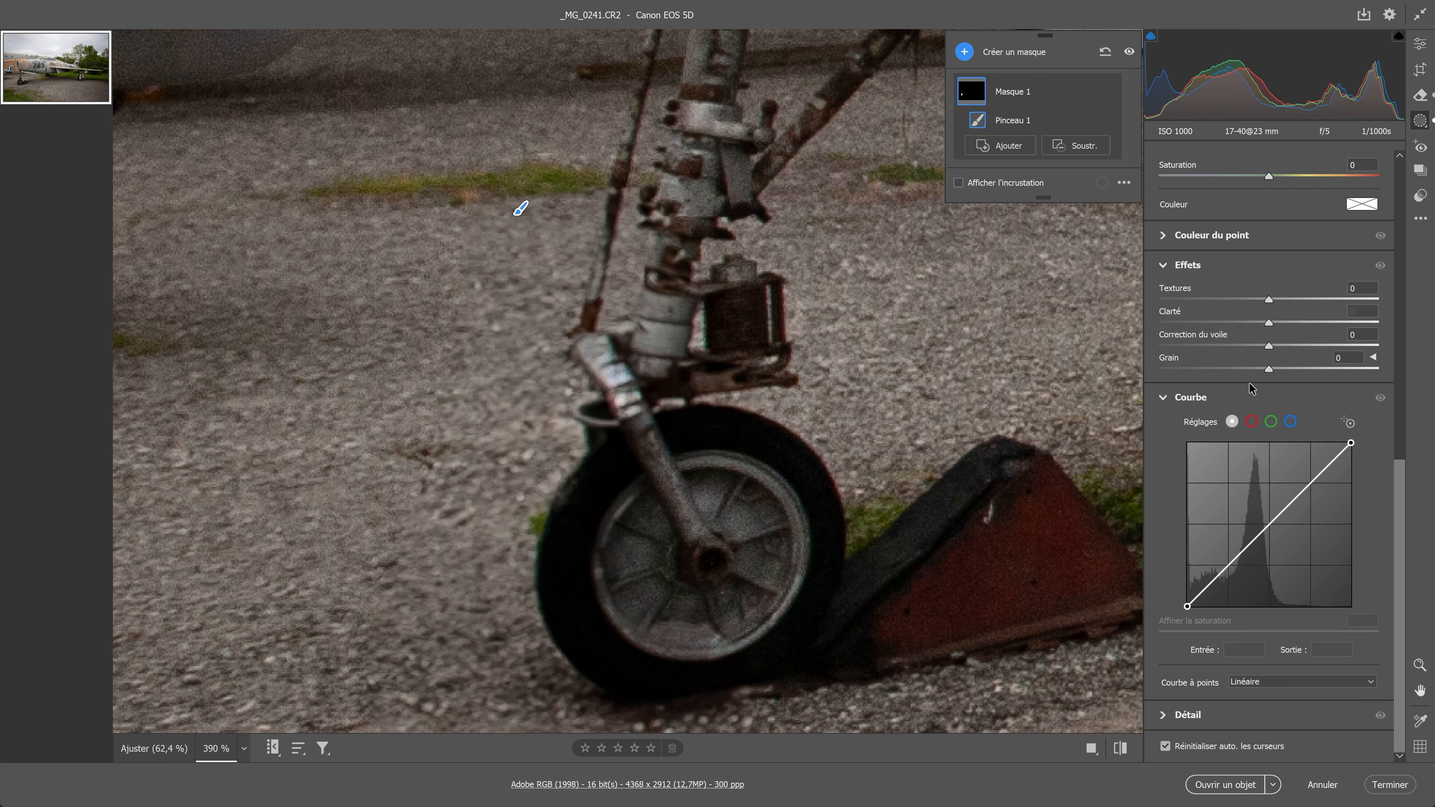
drag(1269, 370, 1274, 372)
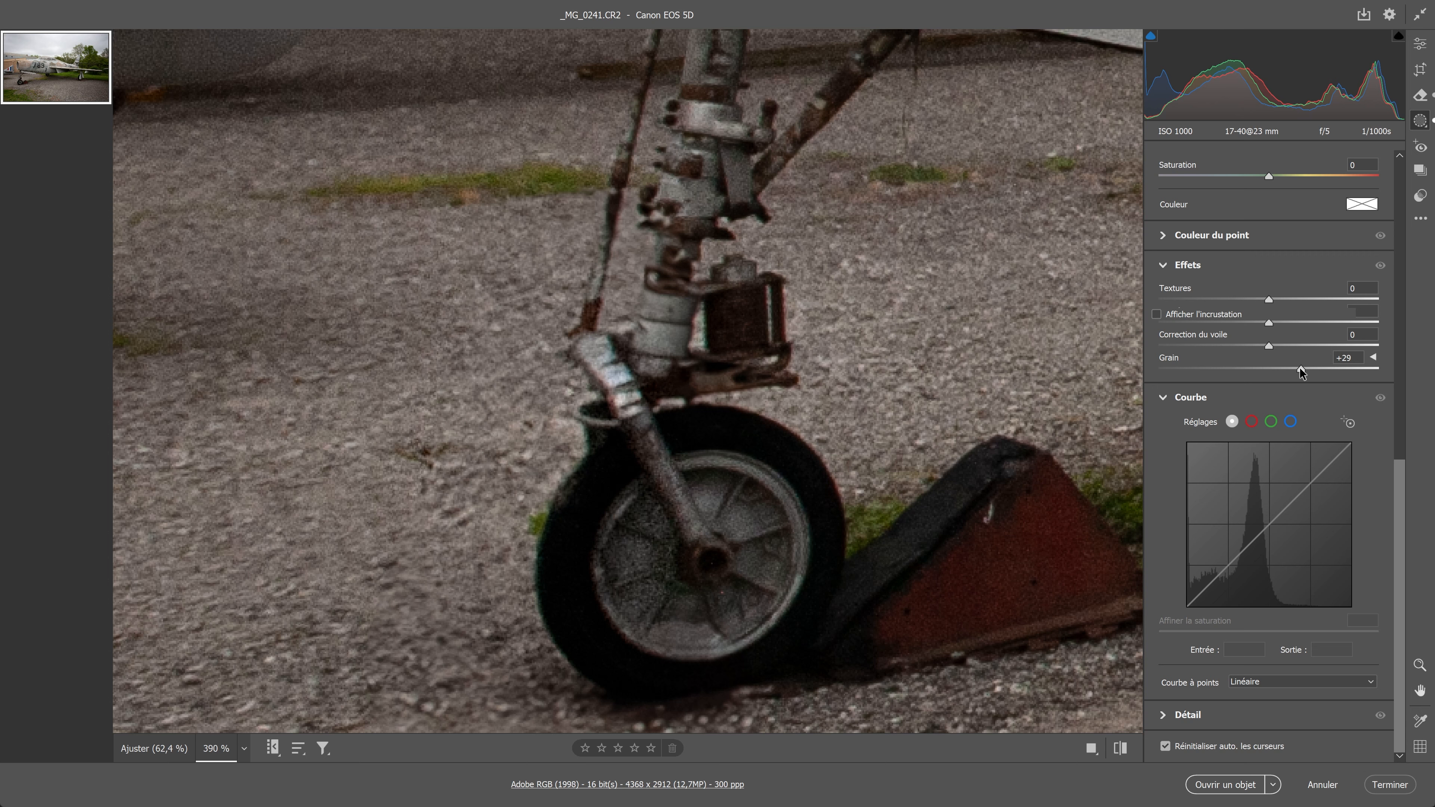
key(alt)
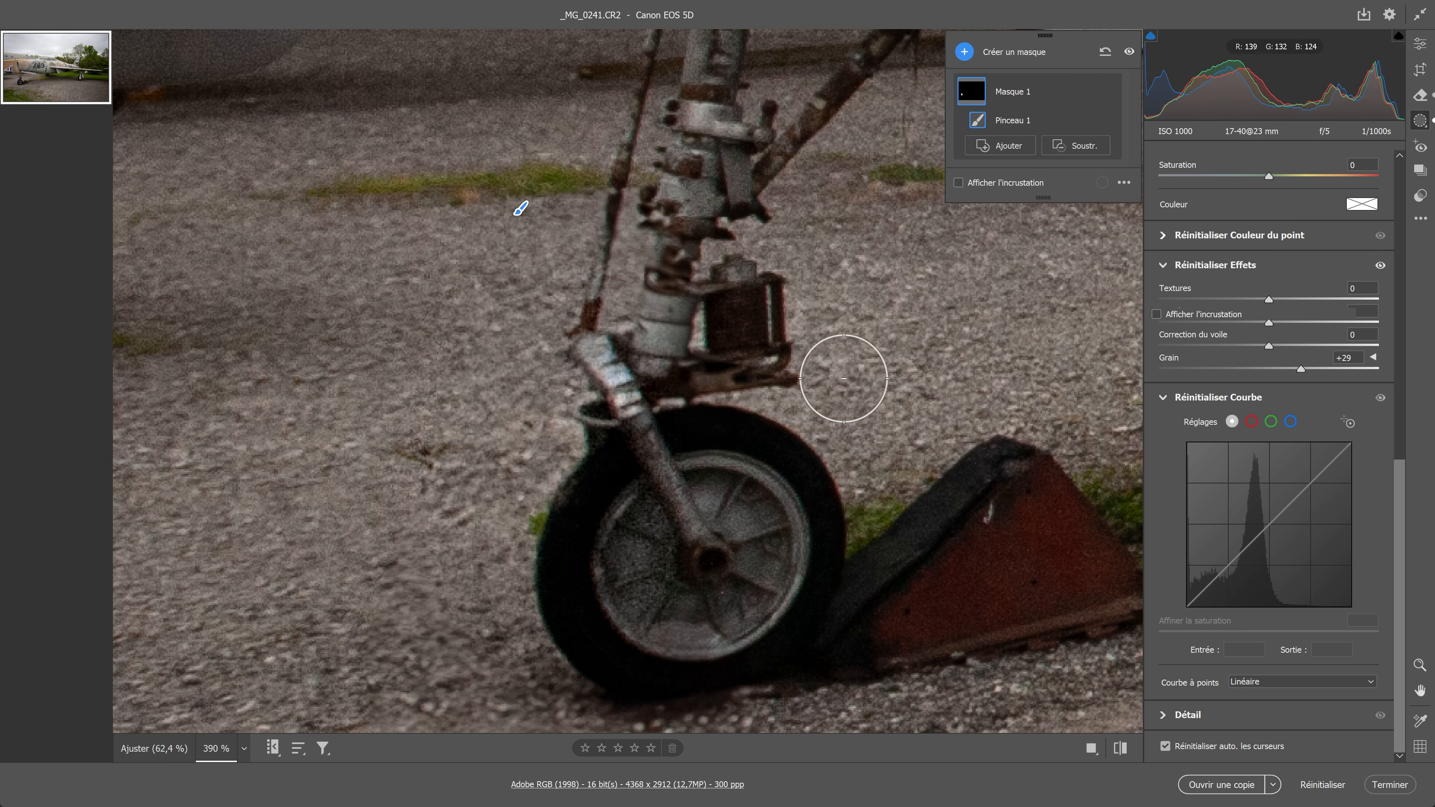
Examine the photo at 100 % for other unwanted elements, from the sky above the trees down to the rear landing gear
click(244, 748)
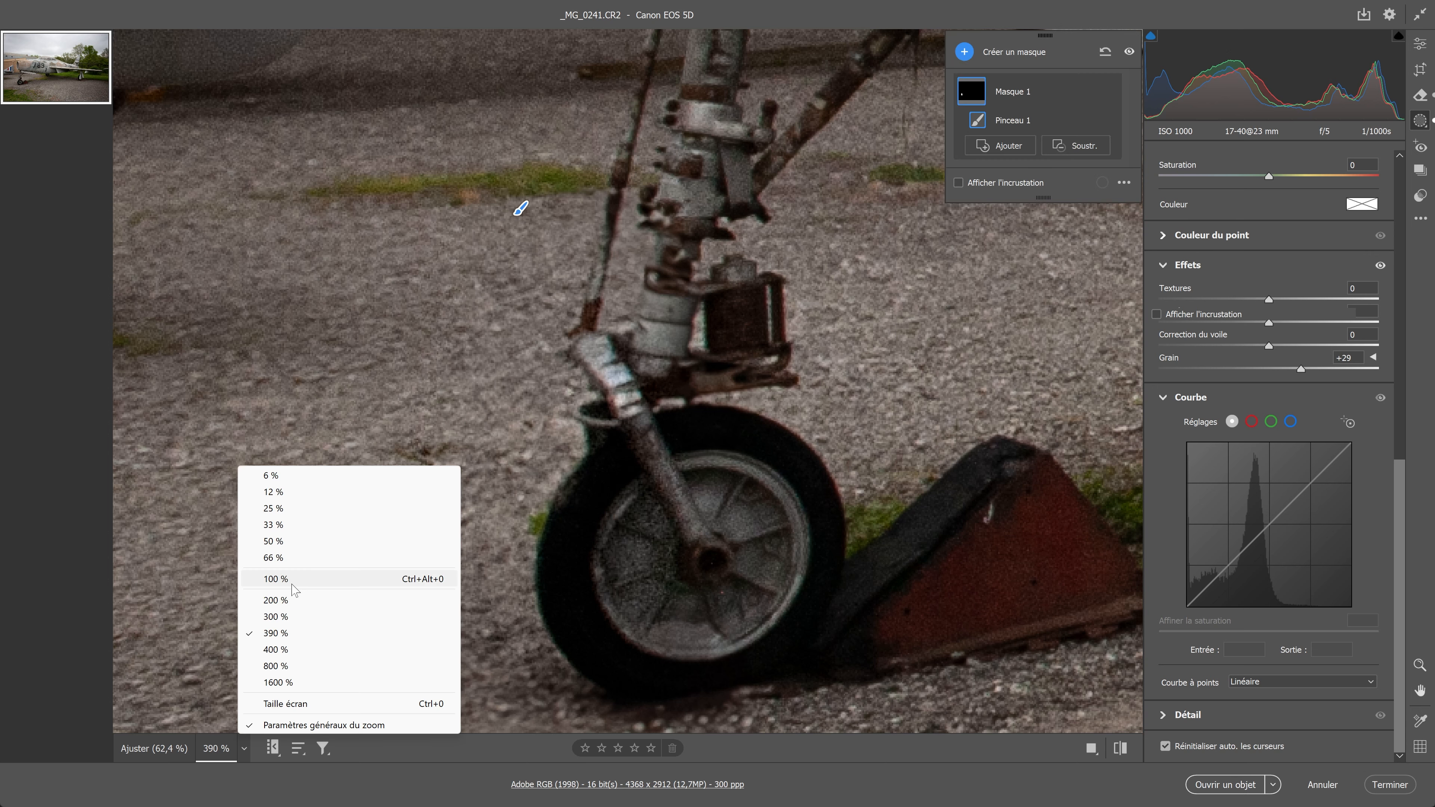
click(271, 580)
drag(818, 344, 361, 707)
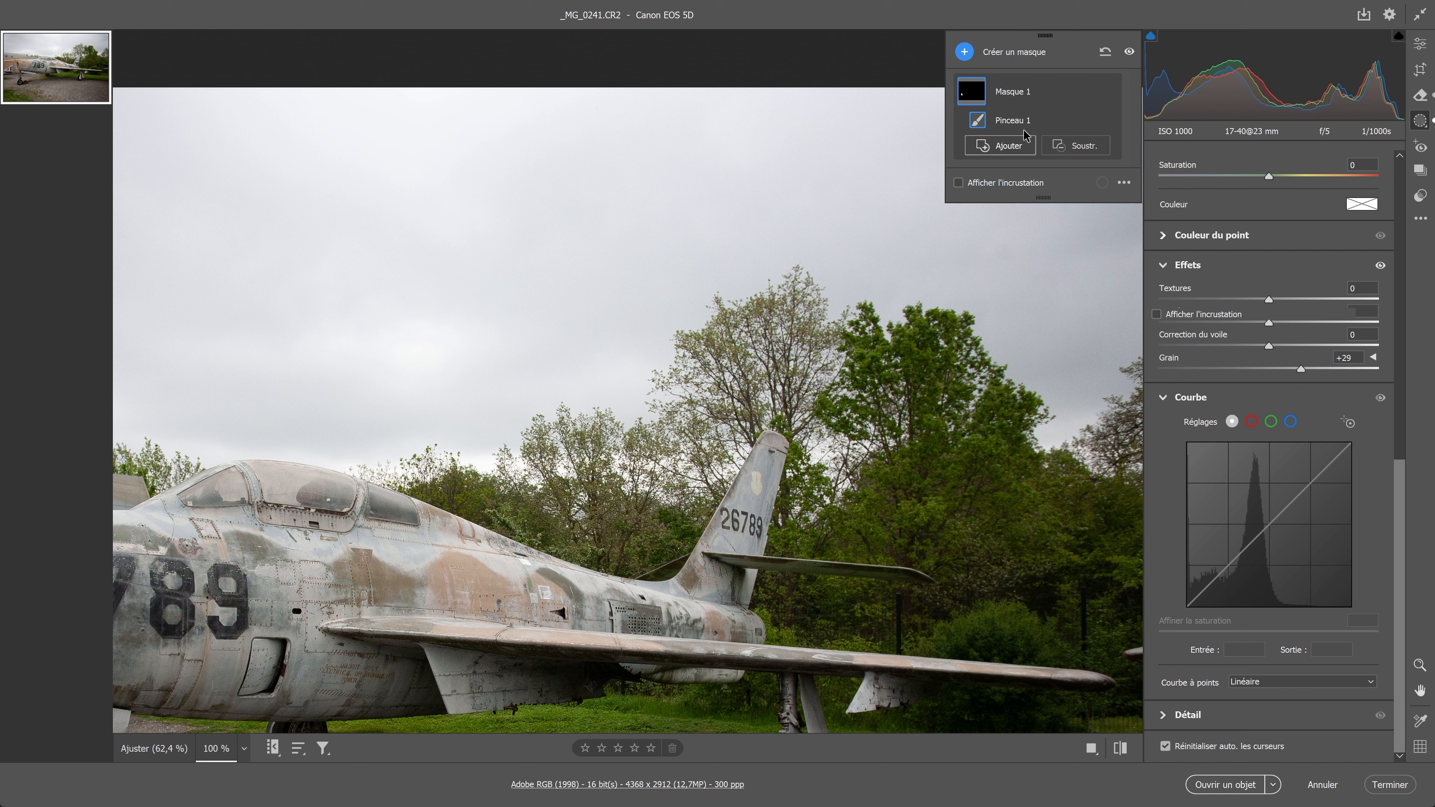
key(z)
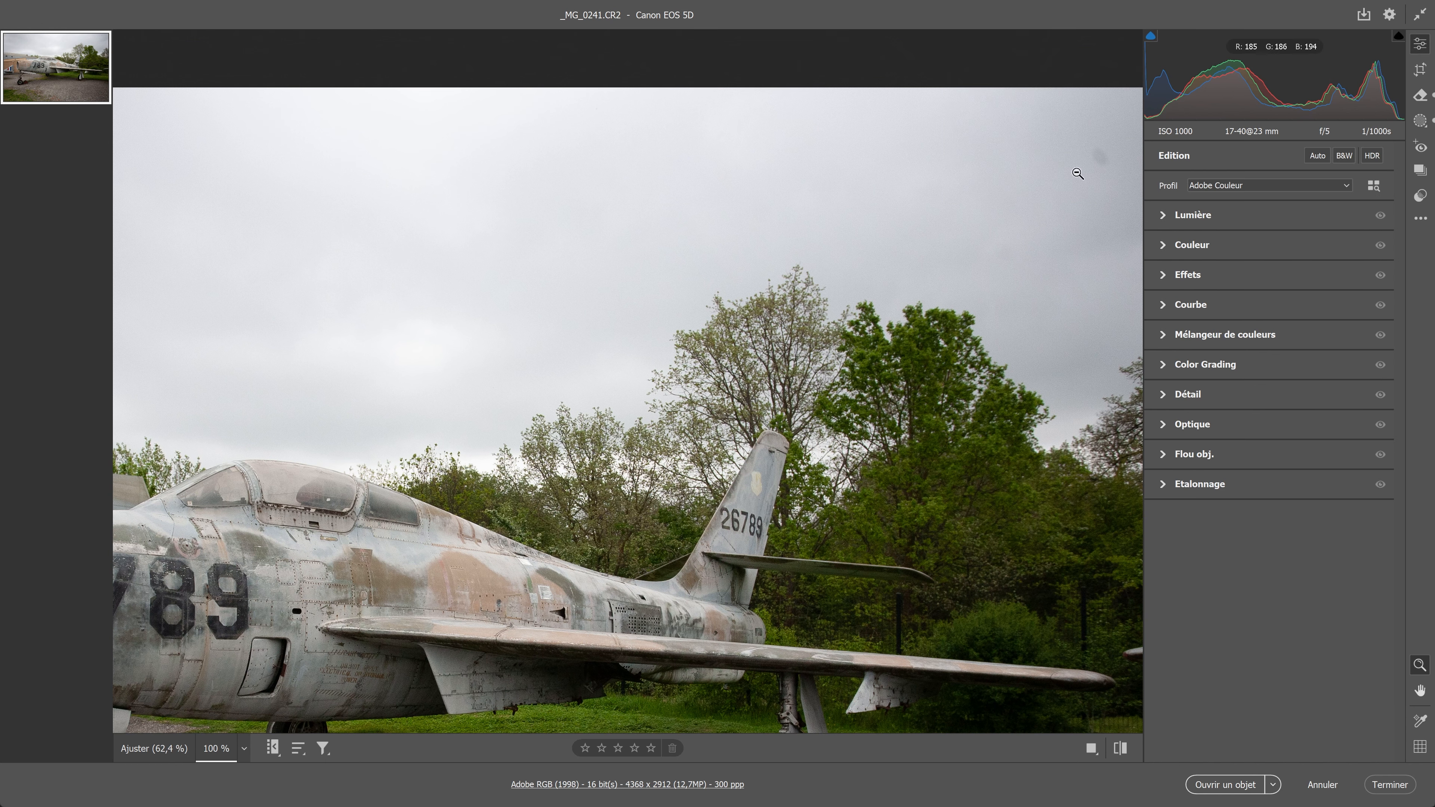
key(h)
drag(1067, 199, 929, 217)
key(z)
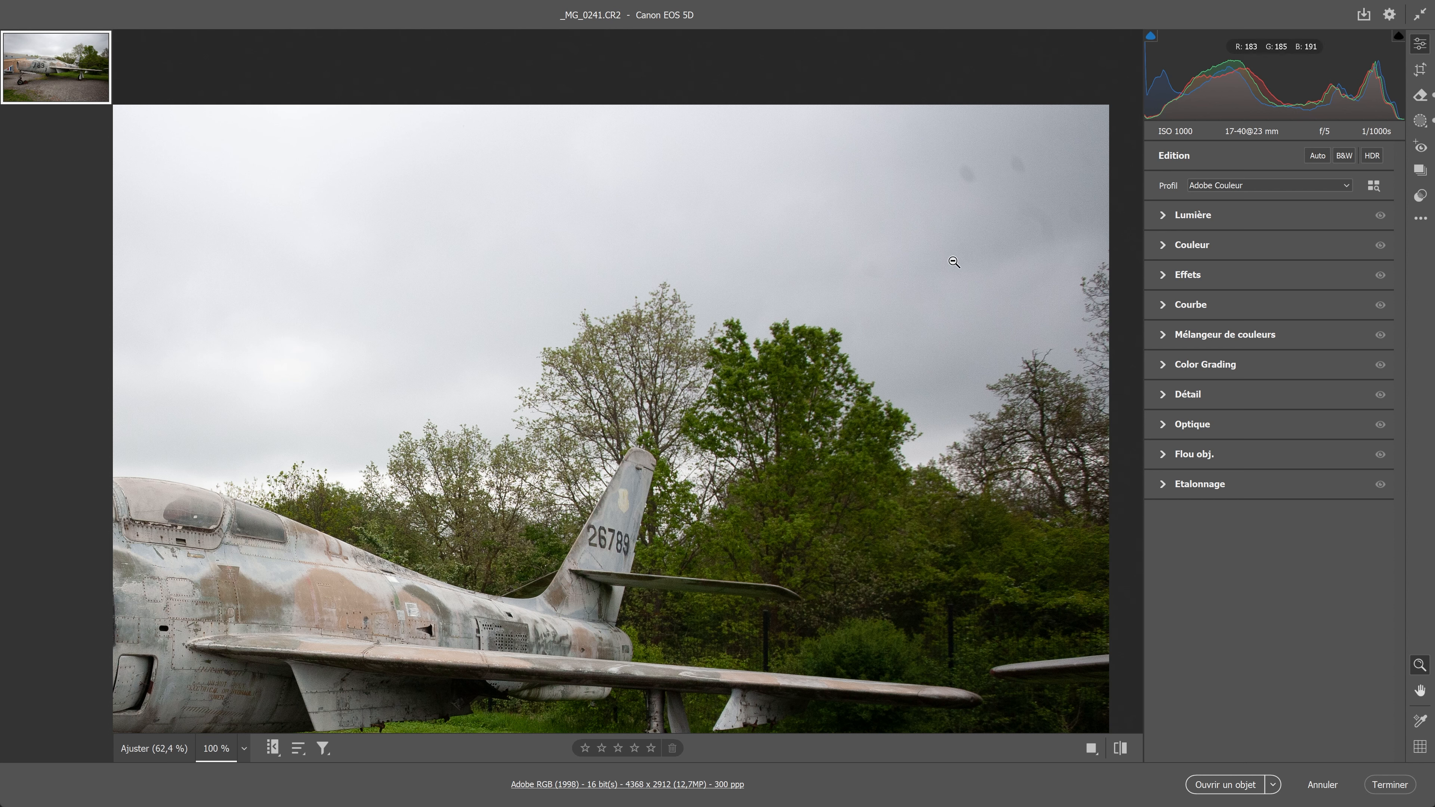
alt+click(771, 300)
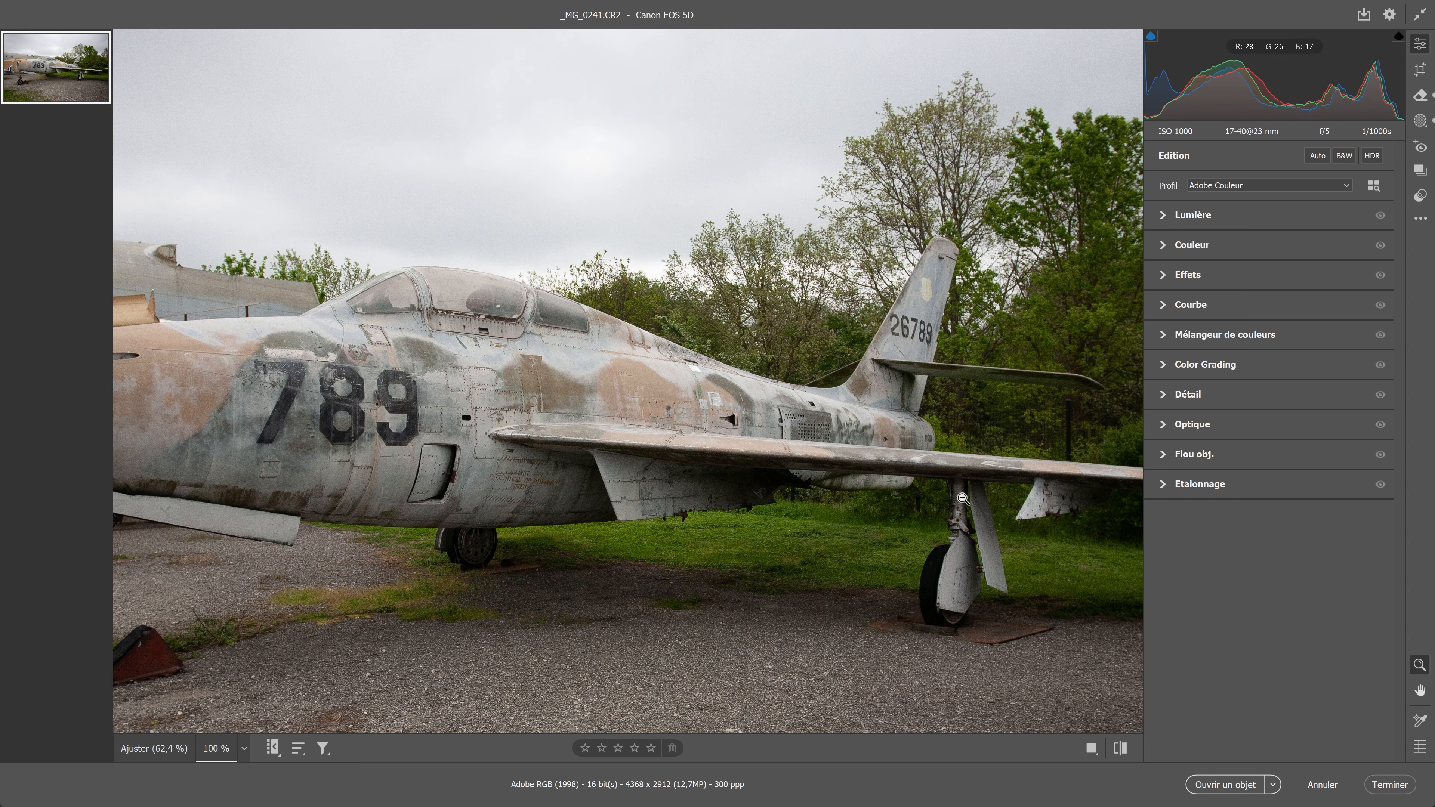
Finish editing the aircraft photo and open the dress mannequin photo _MG_5620.CR2
click(1390, 786)
click(442, 280)
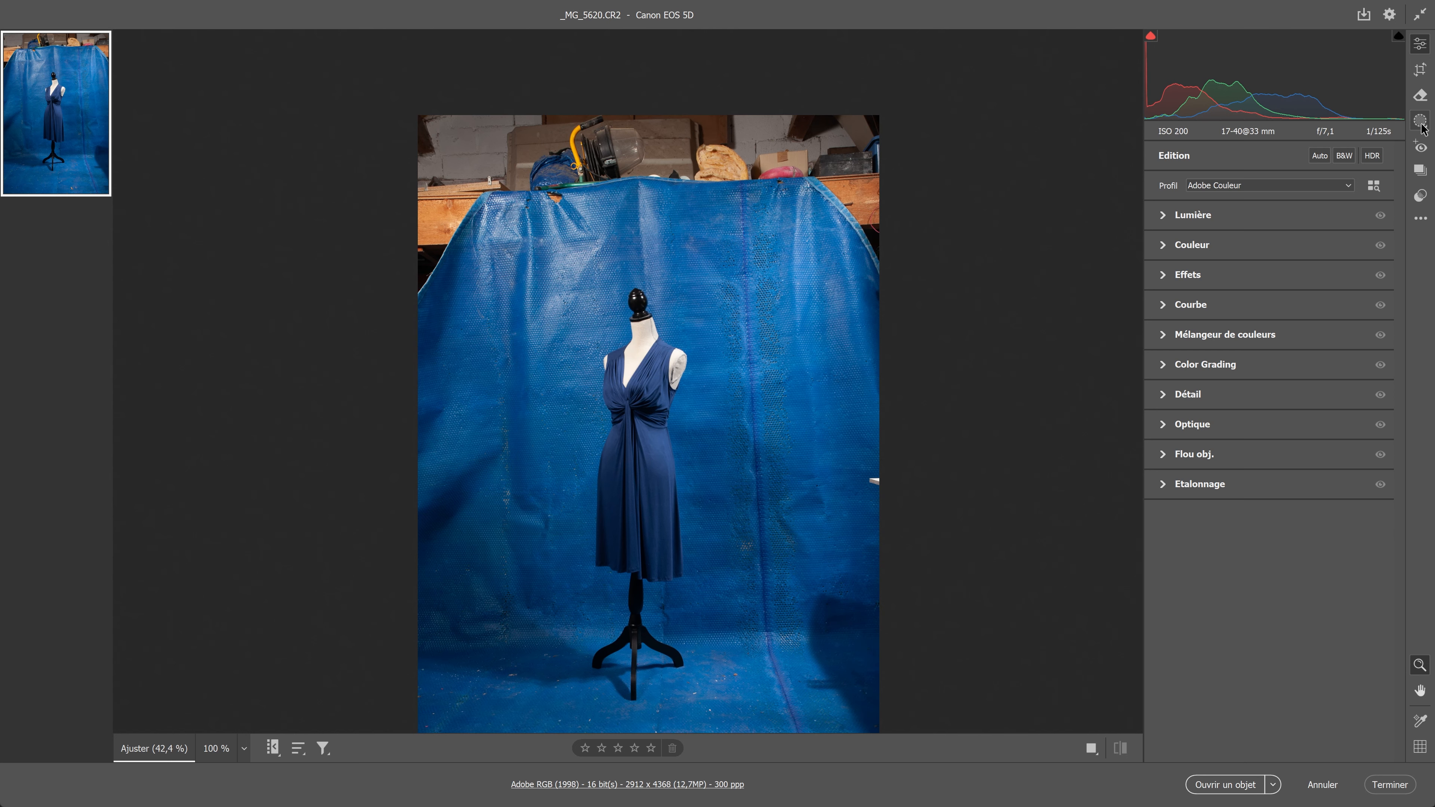
Brush over the wall, beams and clutter above the blue backdrop with the generative Remove tool at size 32 and generate the fill
click(1420, 95)
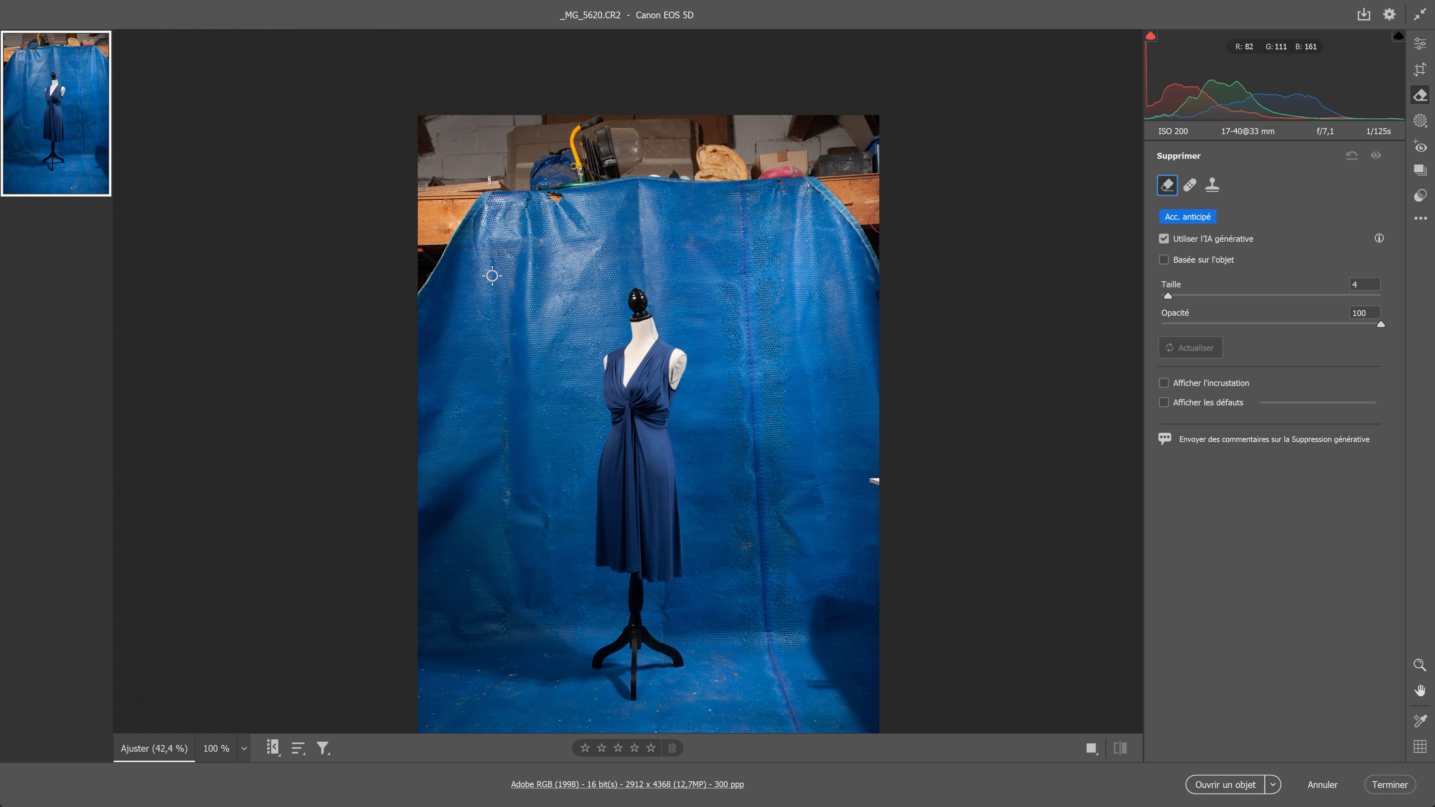
scroll(441, 159, up, 5)
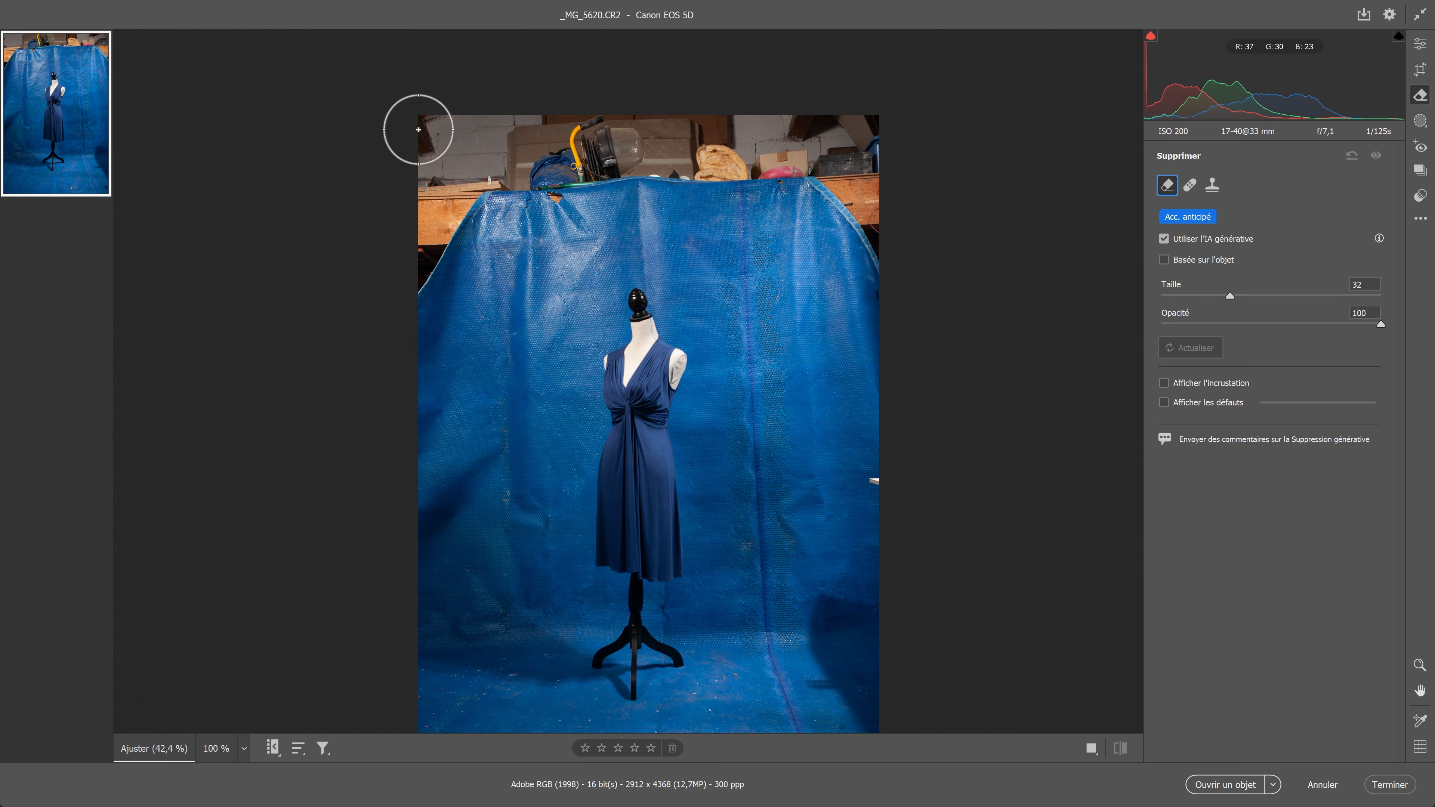
mouse_move(492, 146)
mouse_down()
mouse_move(828, 114)
mouse_move(869, 138)
mouse_move(893, 229)
mouse_move(789, 164)
mouse_move(495, 175)
mouse_move(449, 190)
mouse_move(416, 271)
mouse_move(443, 190)
mouse_move(415, 272)
mouse_up()
click(1362, 250)
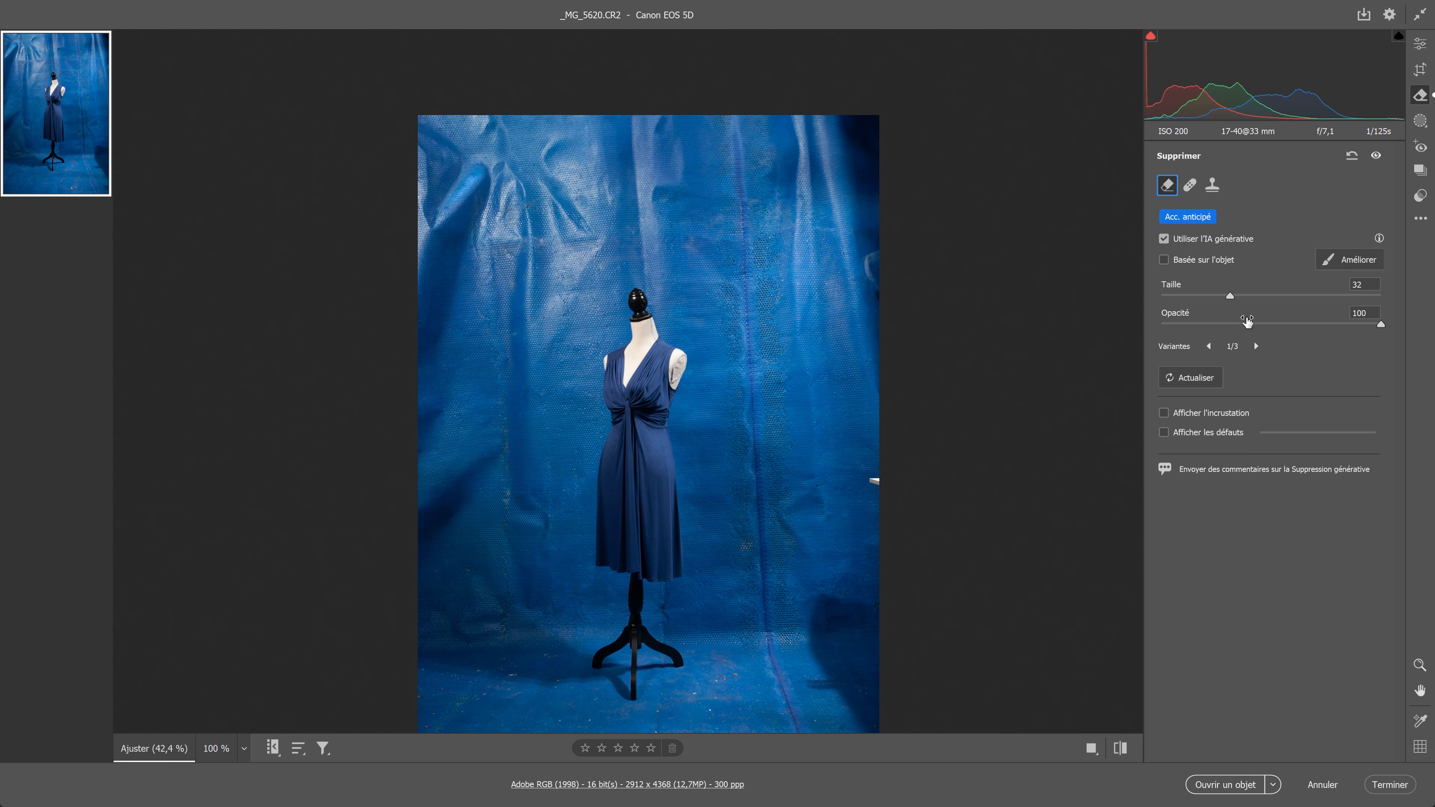
Examine the texture of the generated backdrop up close, especially the transition to the original tarp above and beside the mannequin
scroll(827, 160, up, 3)
drag(818, 213, 763, 462)
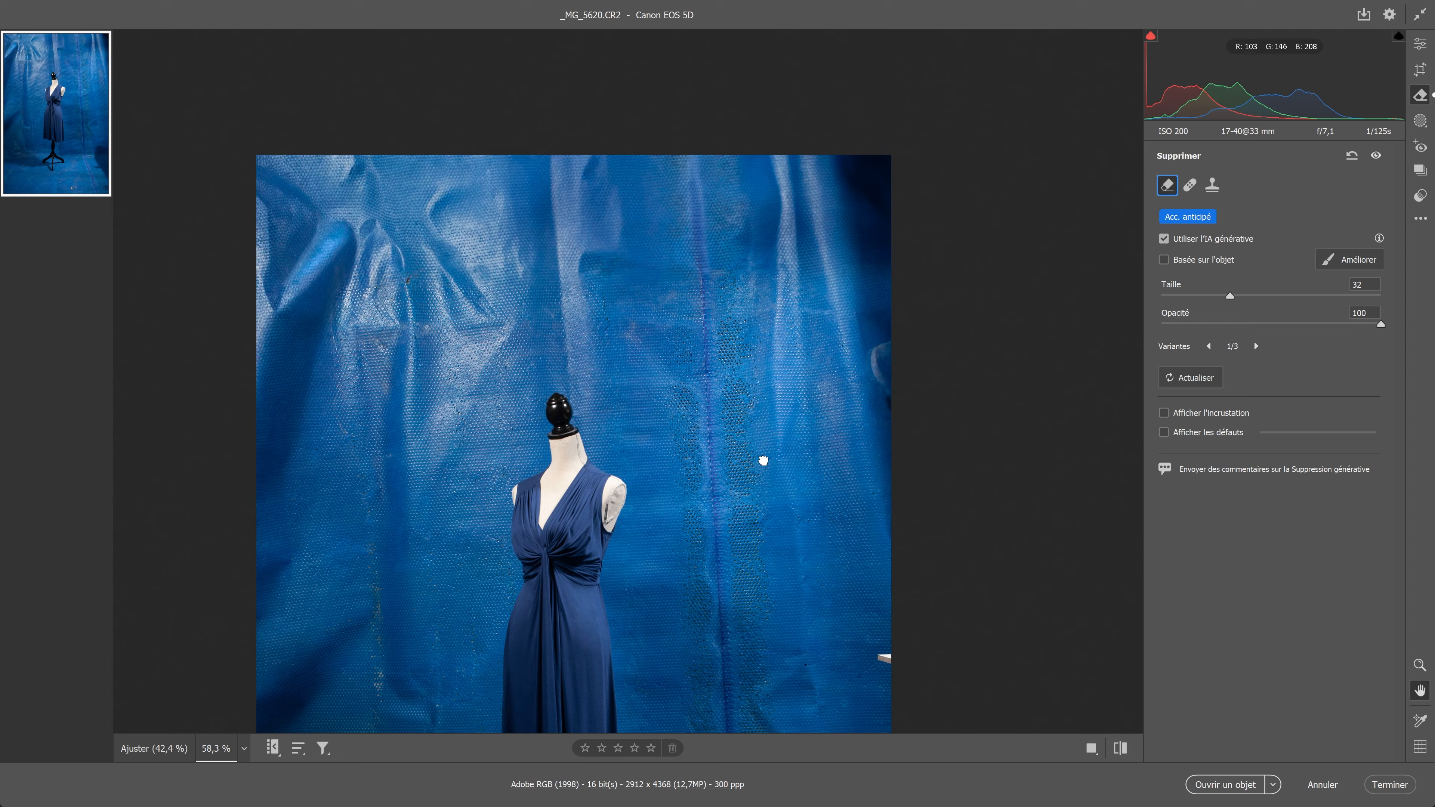
scroll(795, 368, up, 6)
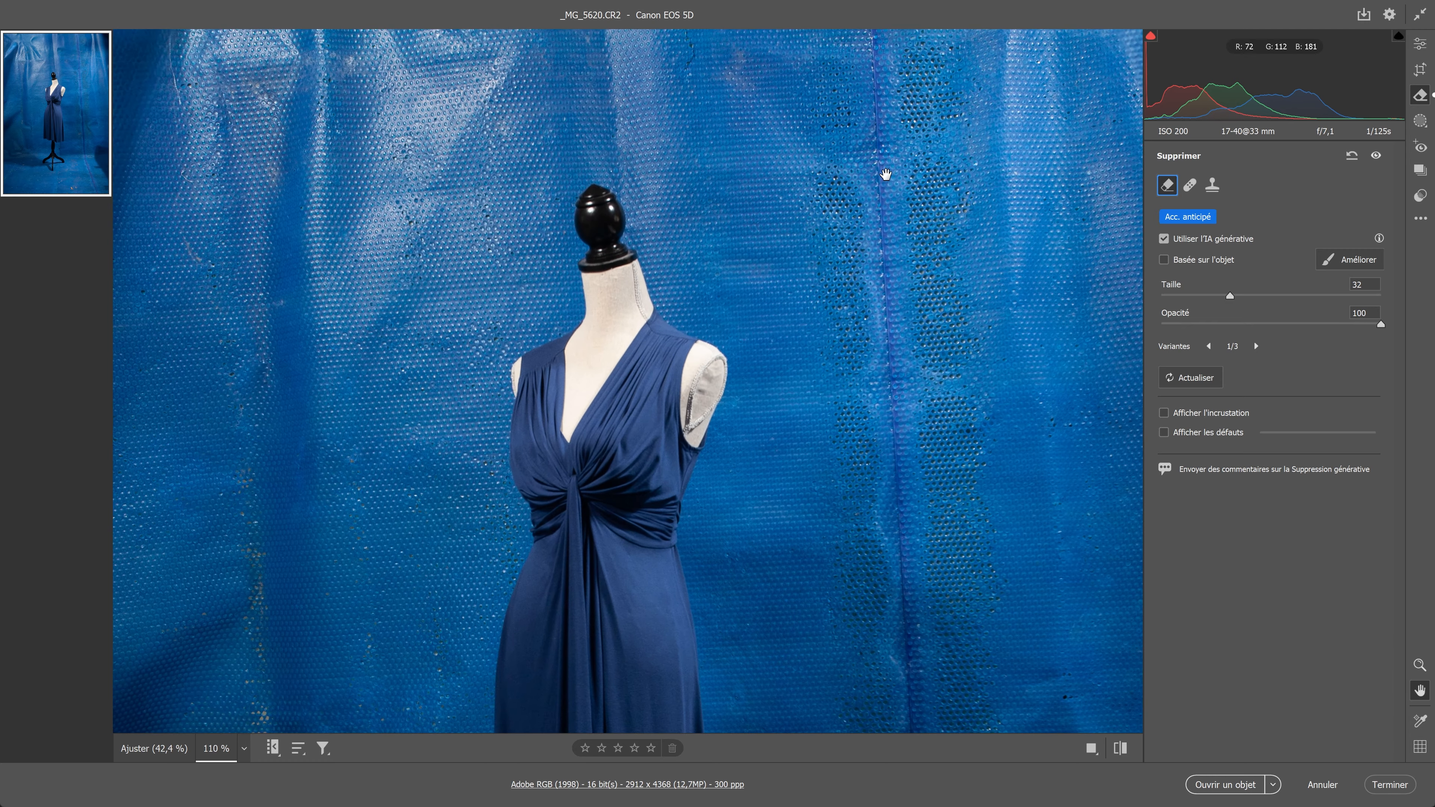
scroll(695, 459, up, 5)
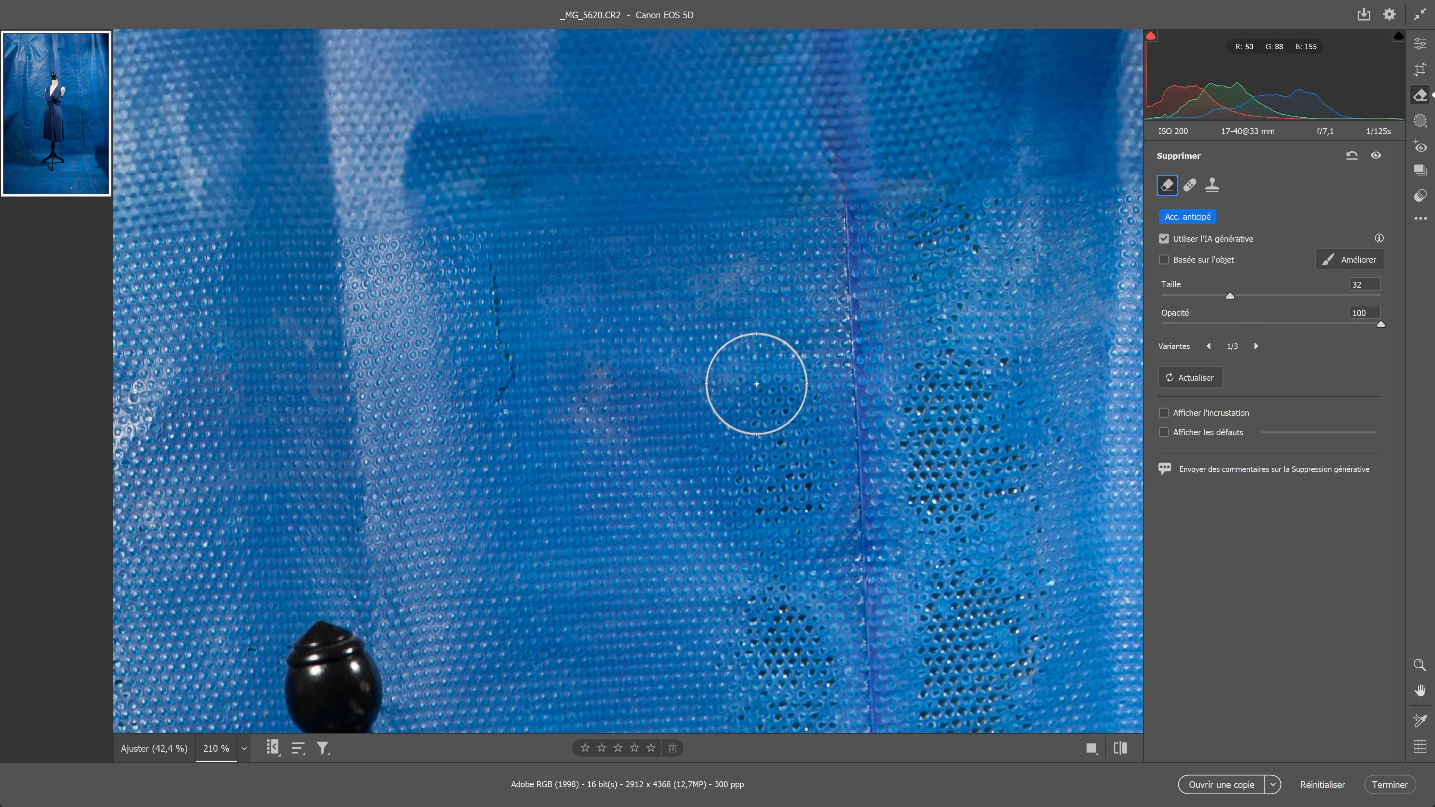
scroll(756, 384, up, 2)
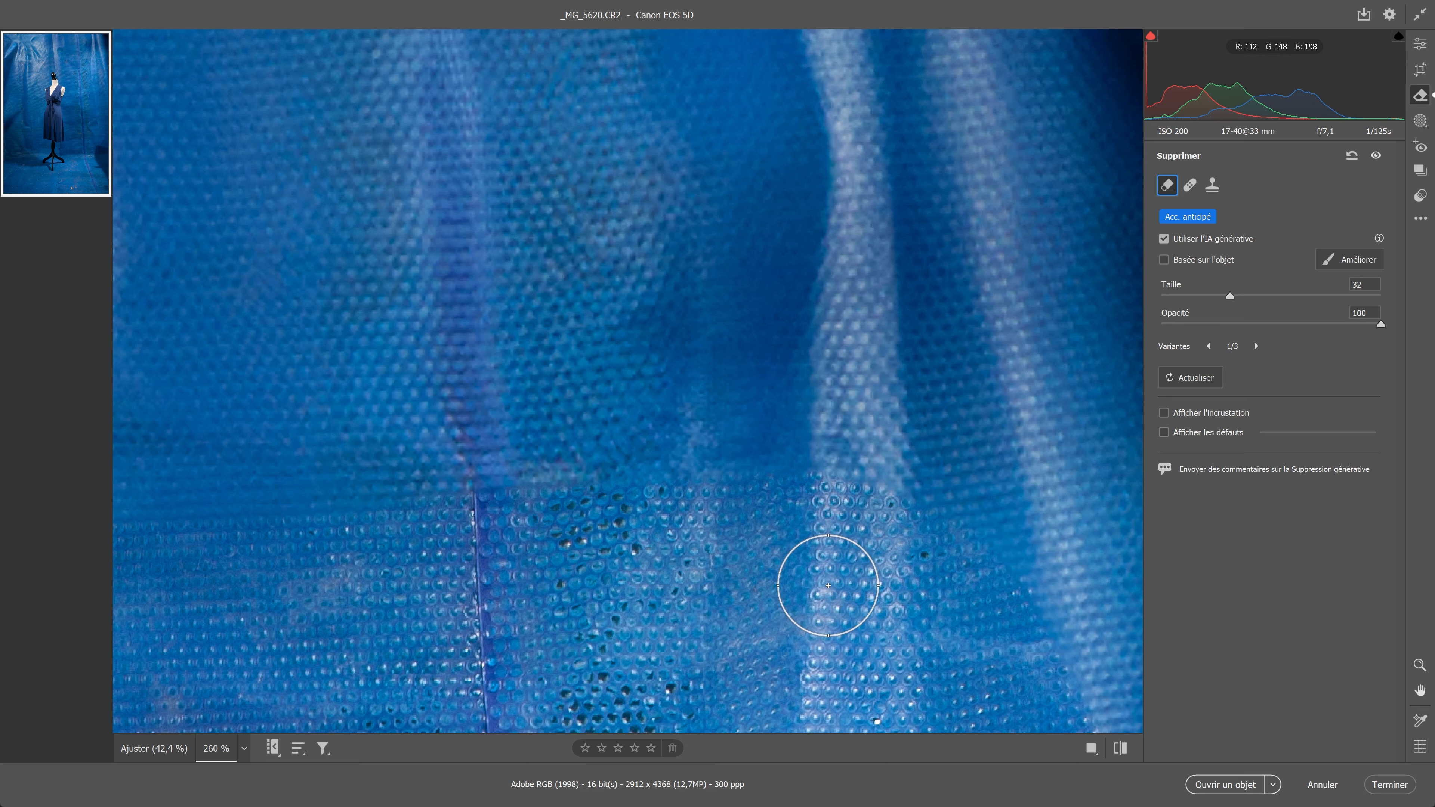
key(space)
mouse_move(828, 585)
mouse_down()
mouse_move(535, 452)
mouse_move(557, 362)
mouse_move(548, 289)
mouse_move(669, 567)
mouse_move(694, 578)
mouse_up()
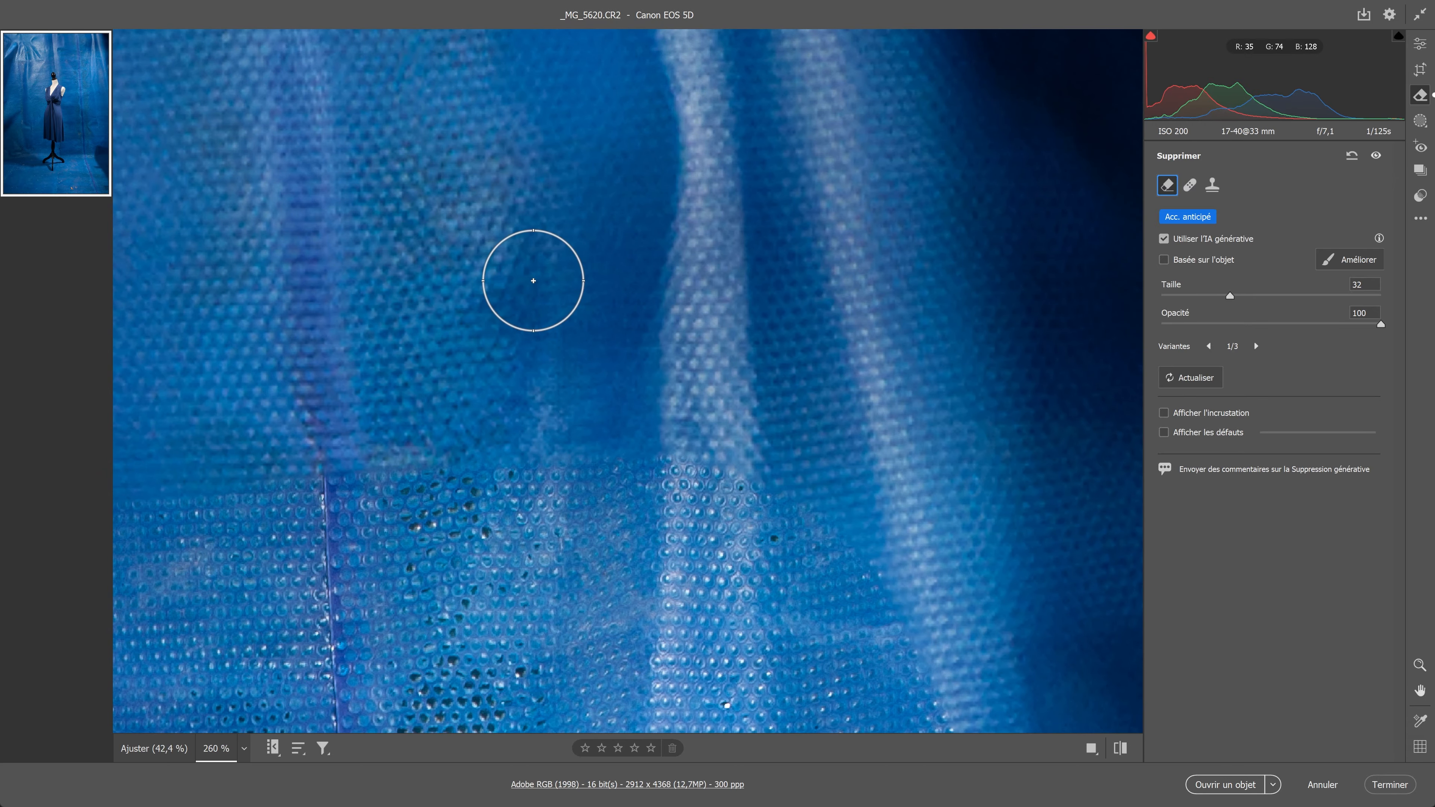
scroll(576, 310, down, 1)
scroll(576, 310, down, 10)
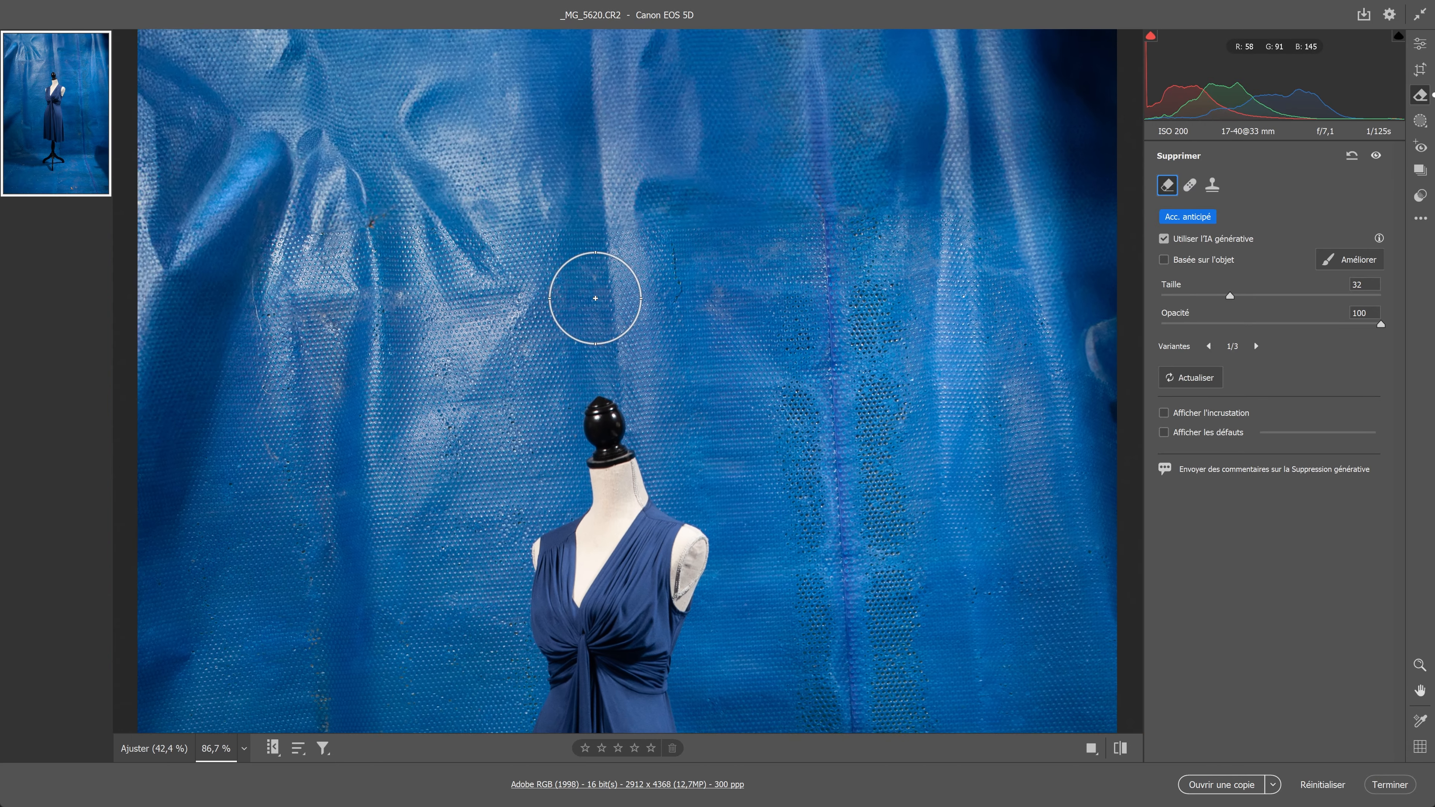
scroll(595, 298, down, 3)
key(space)
drag(619, 275, 605, 419)
scroll(634, 382, down, 1)
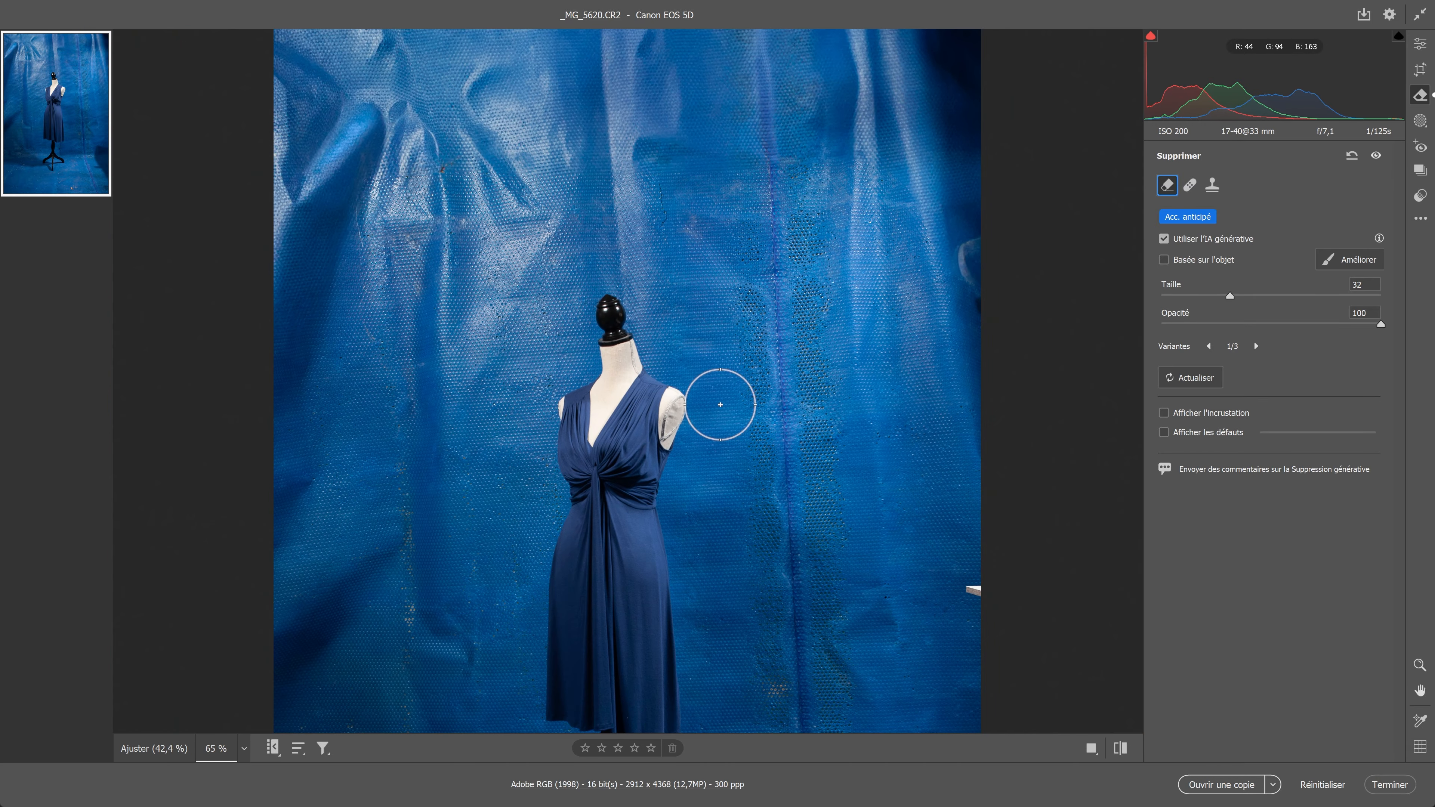
key(space)
drag(721, 356, 711, 387)
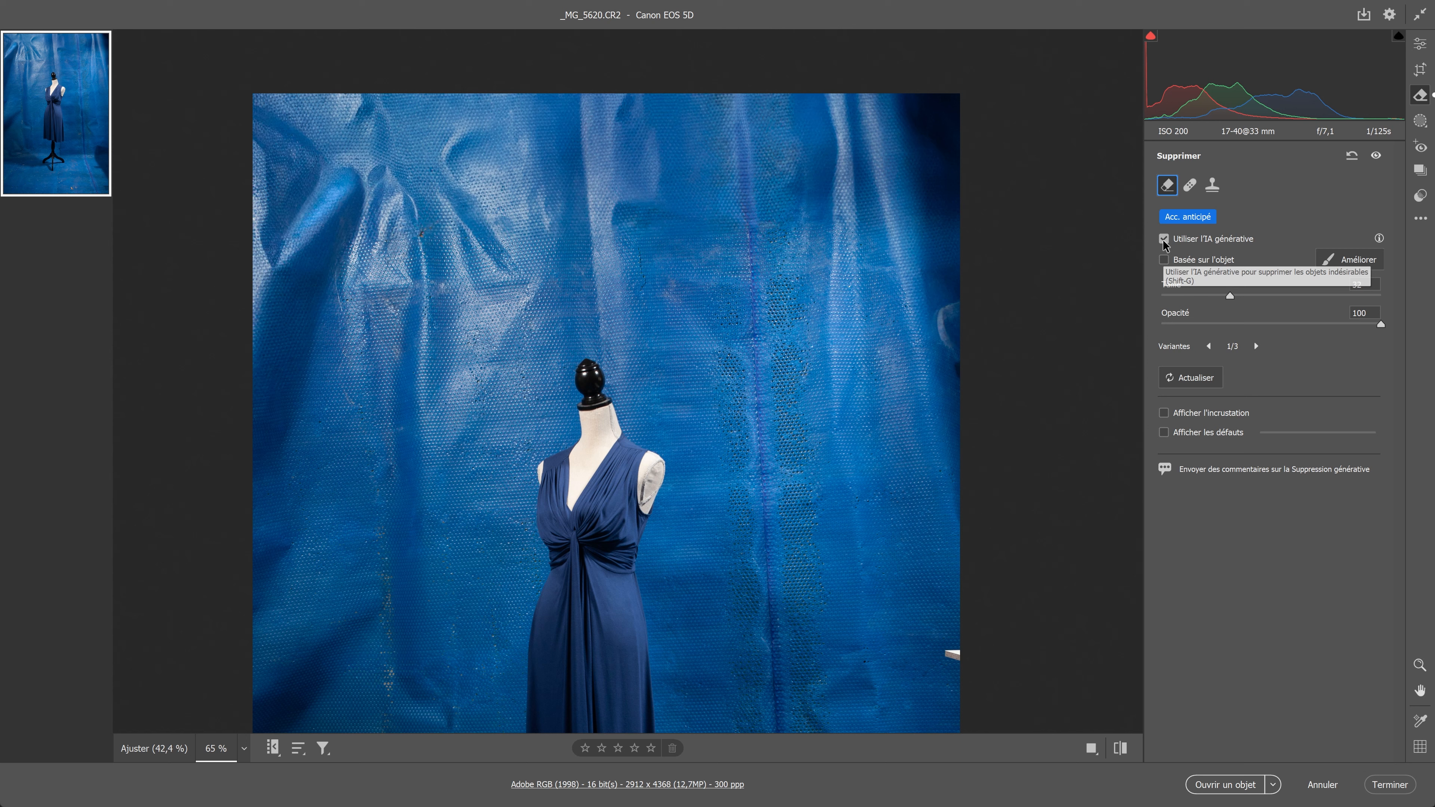
Show the retouching overlay and delete the generative fill above the backdrop
click(1164, 413)
key(Delete)
Clone tarp texture over the wall and clutter above the backdrop's right side, using size 32, feather 30 and opacity 100
click(1212, 185)
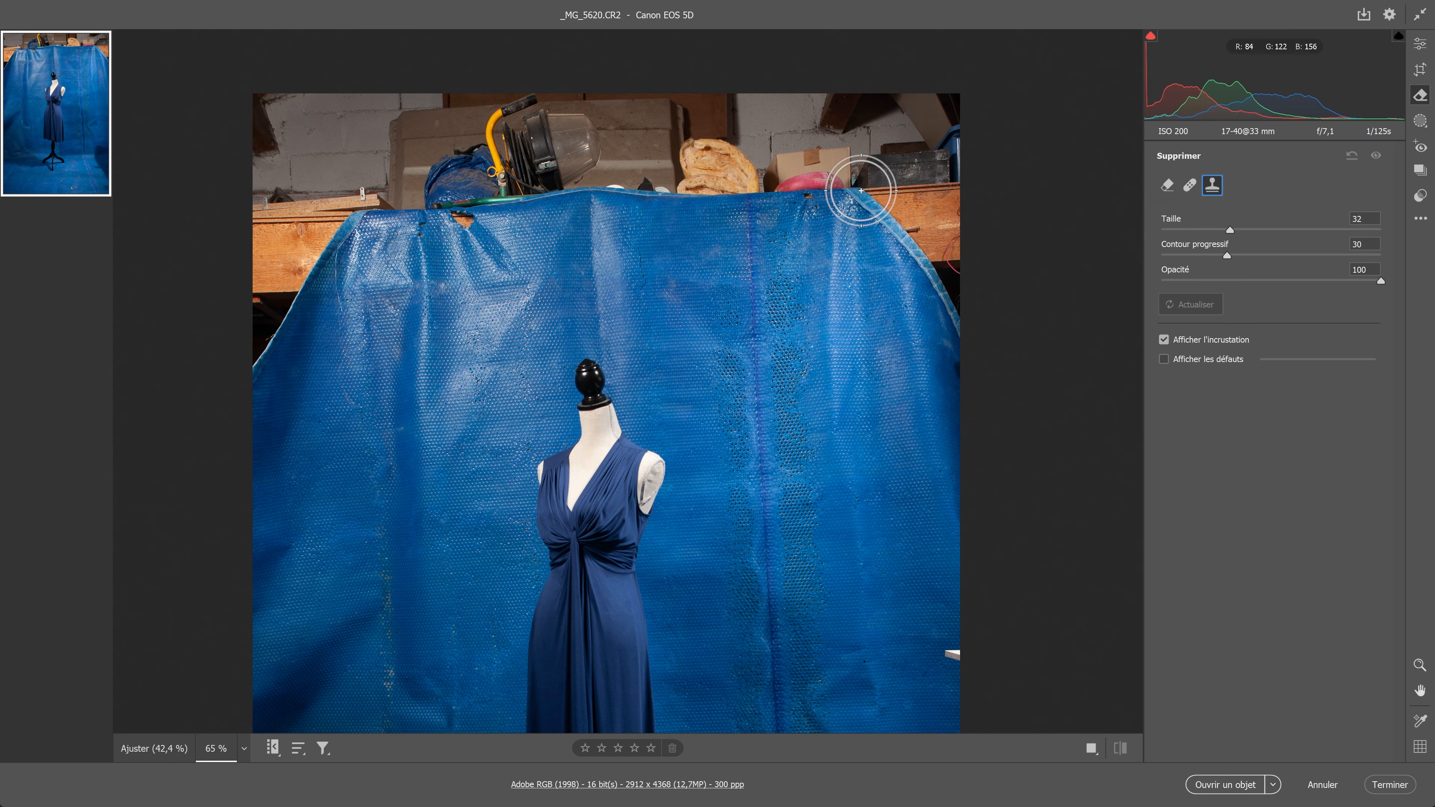
drag(862, 189, 948, 284)
drag(714, 238, 894, 470)
drag(827, 102, 734, 175)
drag(395, 441, 797, 359)
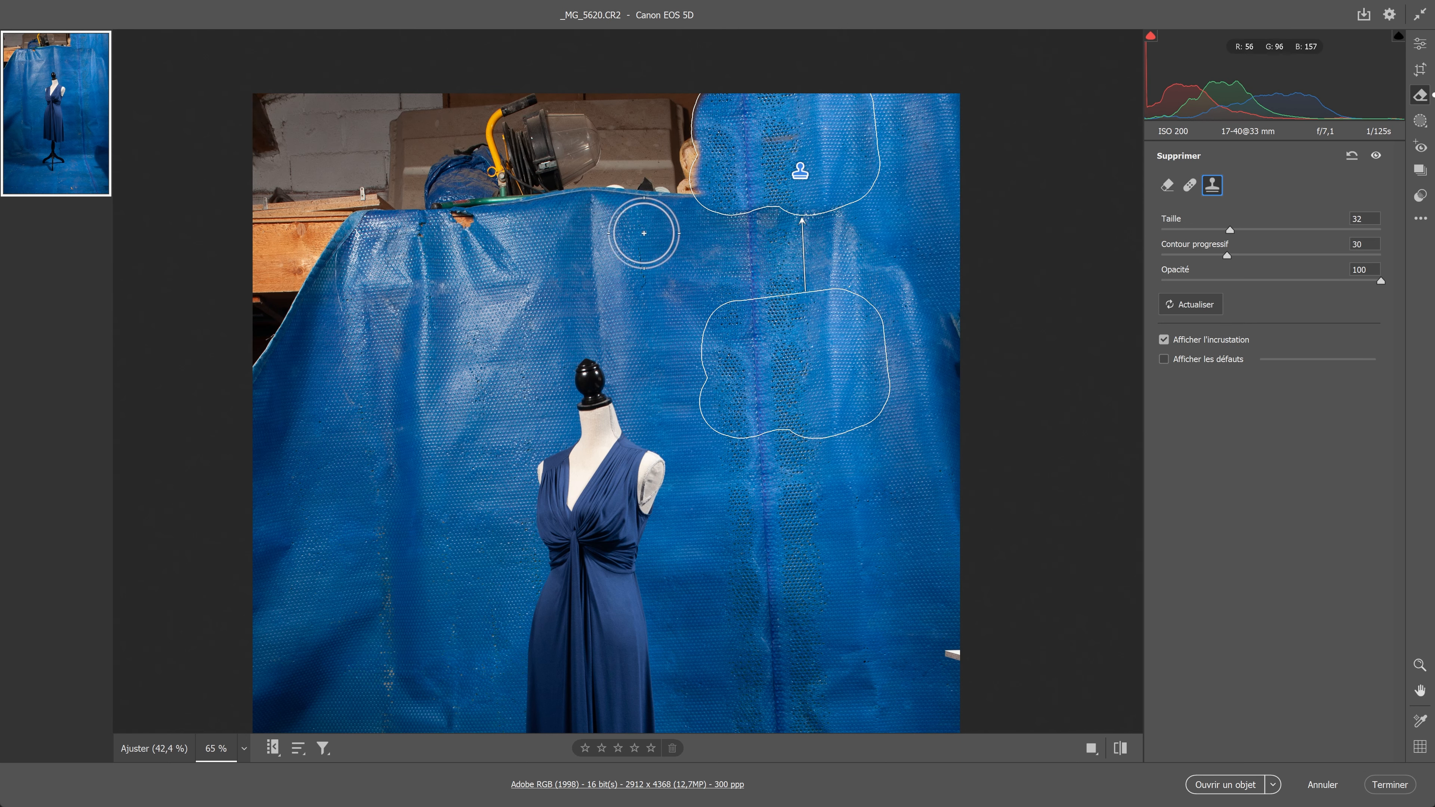
Clone tarp texture over the work light and clutter above the middle of the backdrop, sourcing from just below it
drag(687, 170, 557, 151)
drag(610, 565, 643, 240)
mouse_move(676, 628)
mouse_down()
mouse_move(640, 234)
mouse_move(641, 560)
mouse_up()
drag(641, 559, 687, 279)
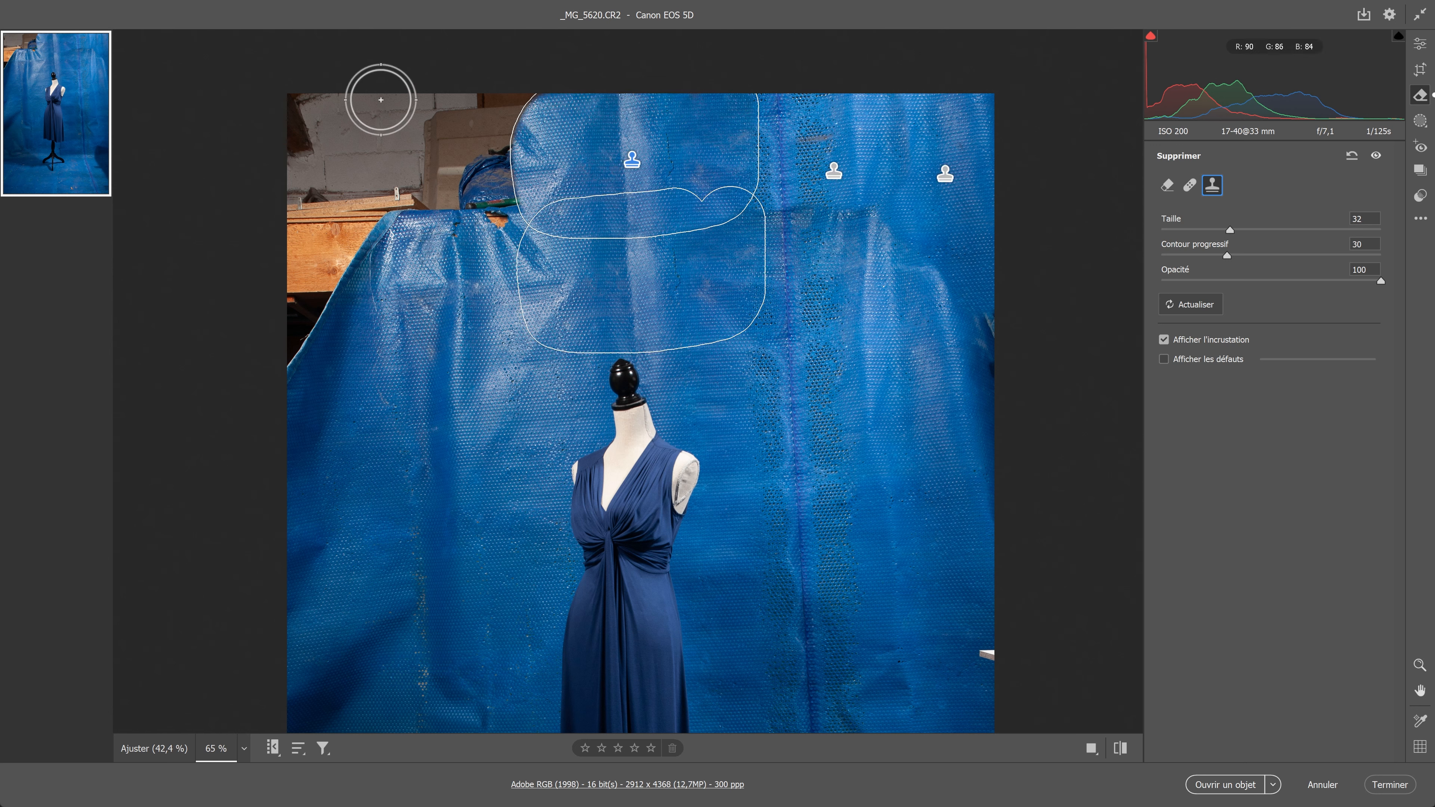
Clone tarp texture over the wall and wooden beam above and beside the backdrop's left side, down to the photo's edge
drag(381, 101, 461, 184)
drag(695, 197, 456, 360)
drag(311, 198, 352, 90)
key(Delete)
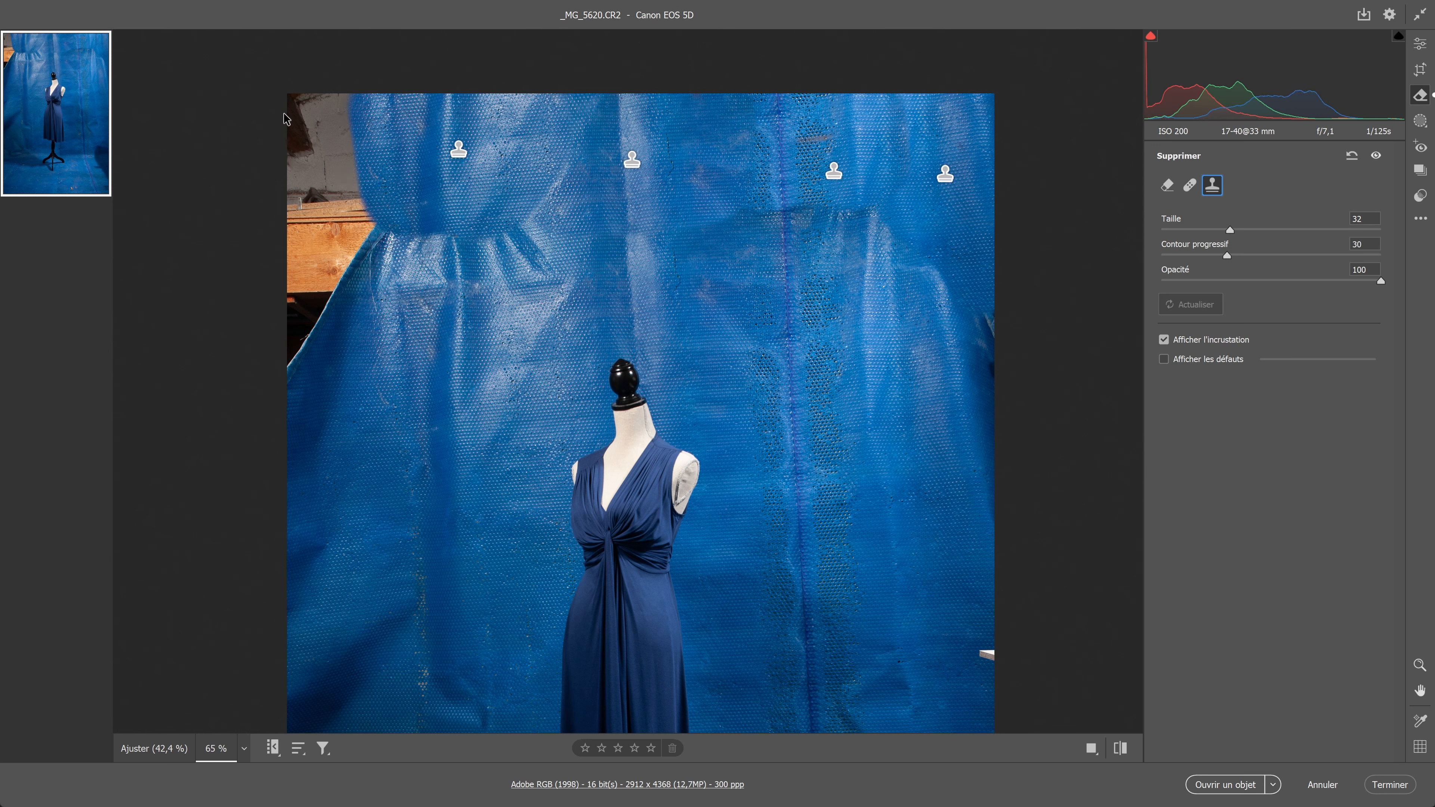
drag(306, 175, 362, 100)
mouse_move(377, 375)
mouse_down()
mouse_move(386, 494)
mouse_move(364, 445)
mouse_up()
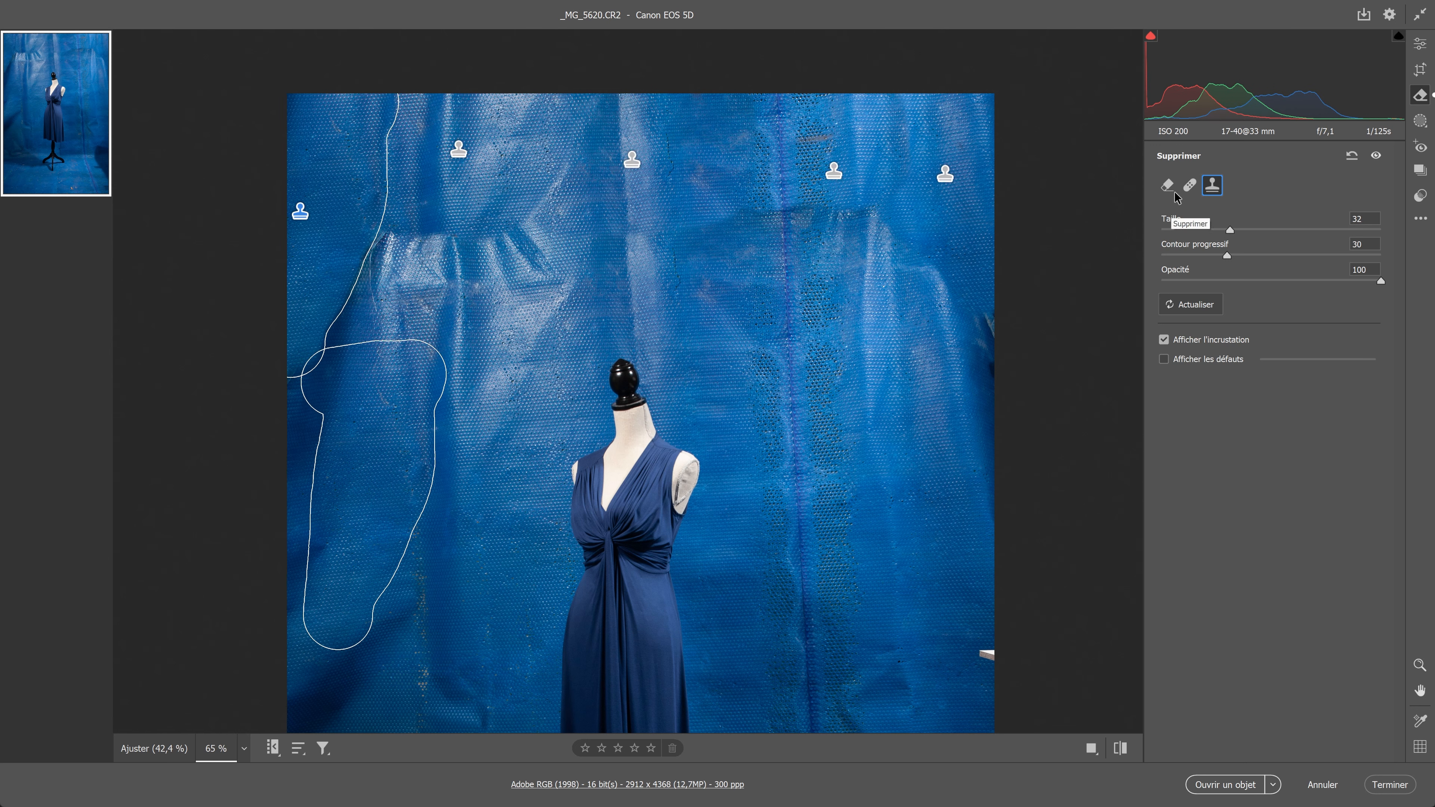
Fill the leftover tarp edge at the photo's right border with the generative Remove tool and browse its variants
click(1213, 185)
click(1168, 185)
drag(940, 270, 973, 345)
click(1365, 250)
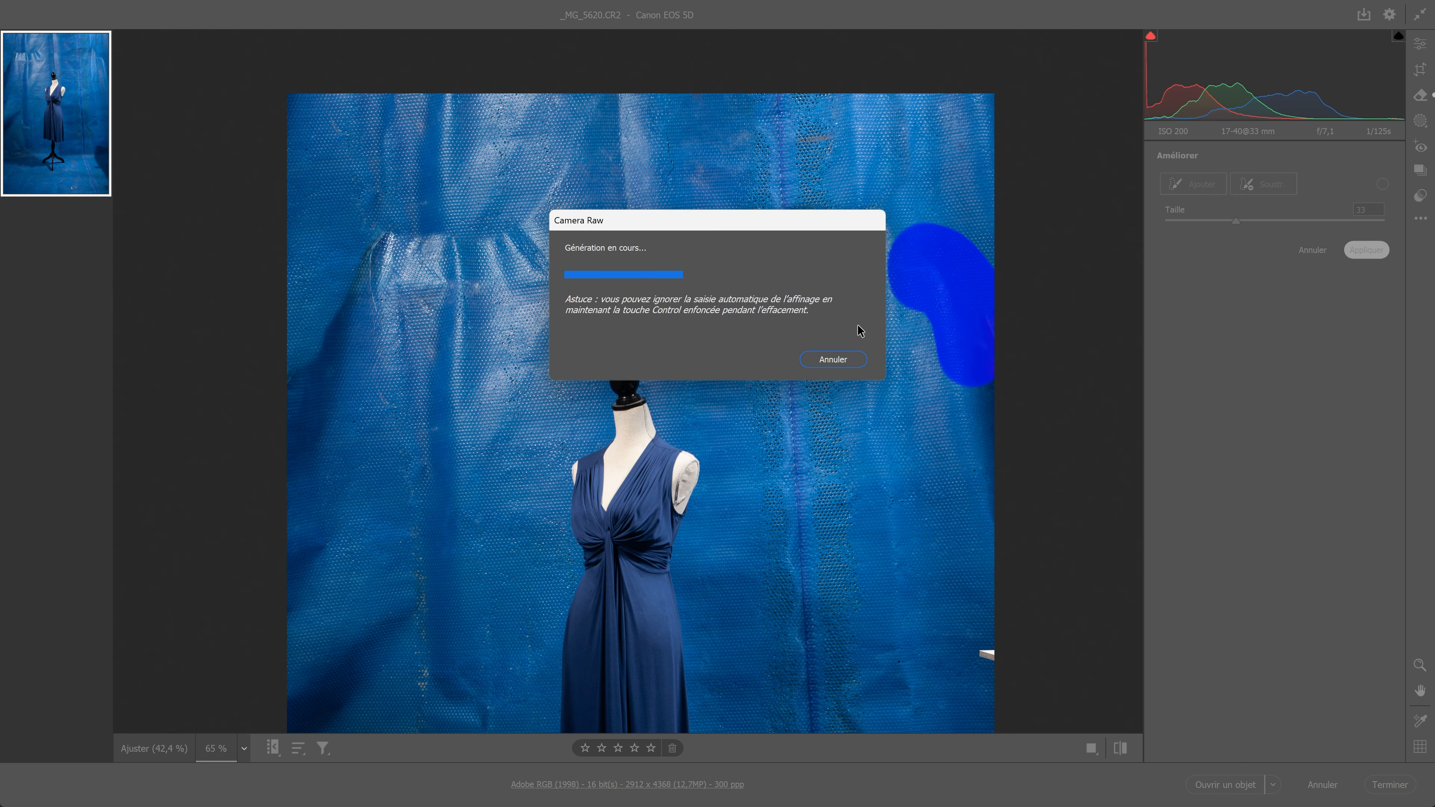
scroll(753, 201, up, 1)
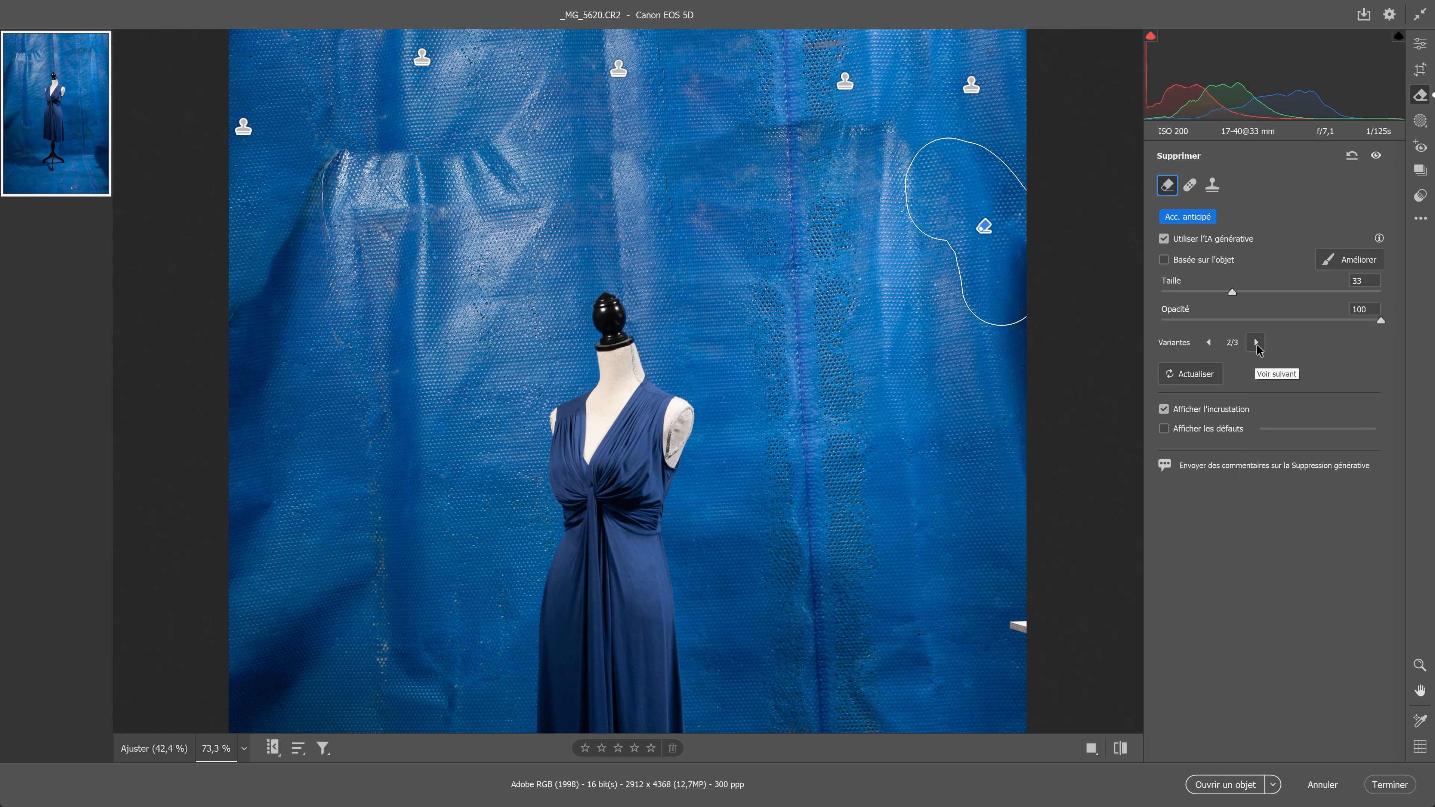
Remove the clone seam across the upper right of the backdrop with a size 33 generative fill and go through its variants
mouse_move(690, 150)
mouse_down()
mouse_move(785, 130)
mouse_move(915, 175)
mouse_up()
click(1361, 252)
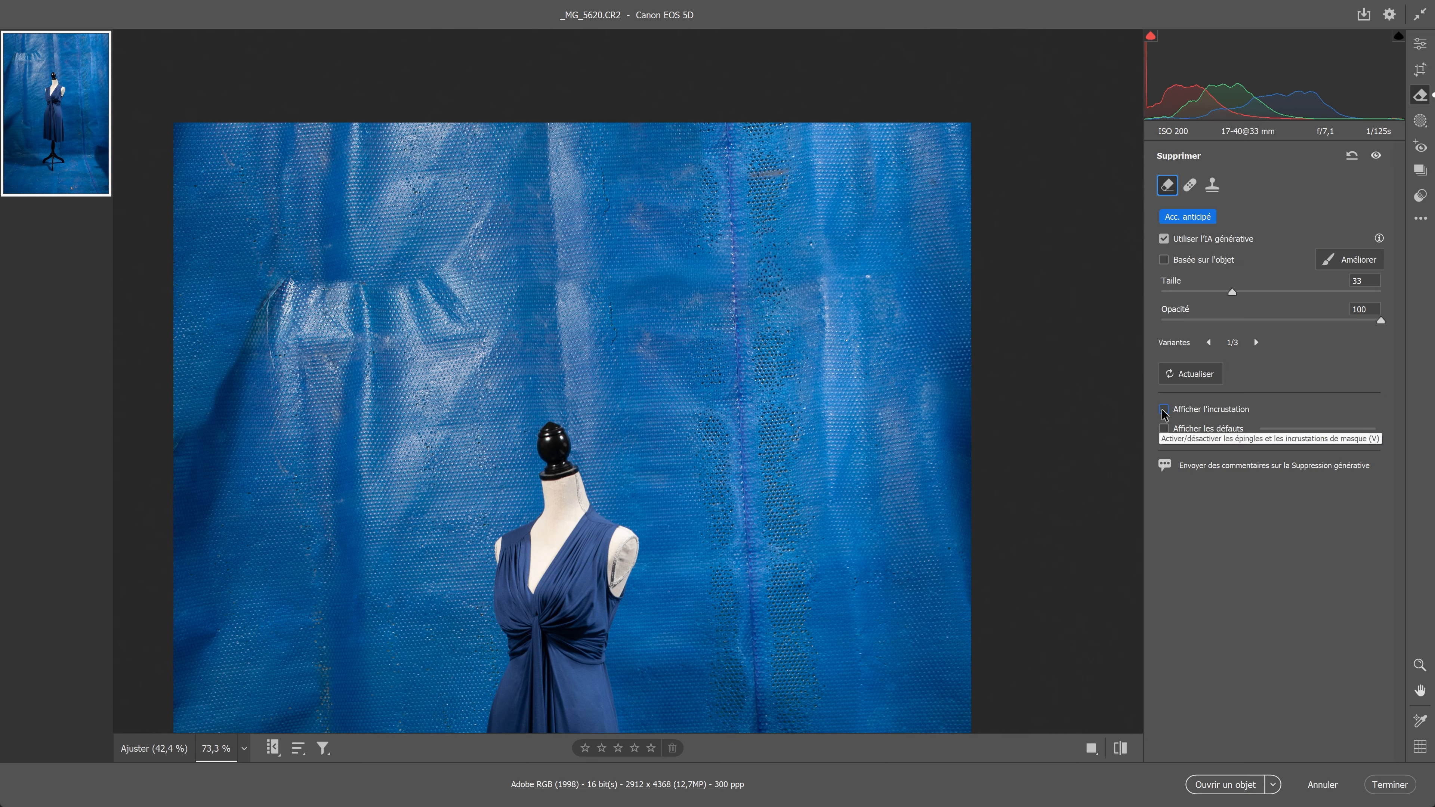
click(1257, 343)
click(1257, 343)
Remove the remaining clone seams and folds across the upper backdrop with further generative Remove strokes at size 32
drag(555, 258, 562, 299)
mouse_move(454, 245)
mouse_down()
mouse_move(401, 292)
mouse_move(421, 253)
mouse_up()
key(Return)
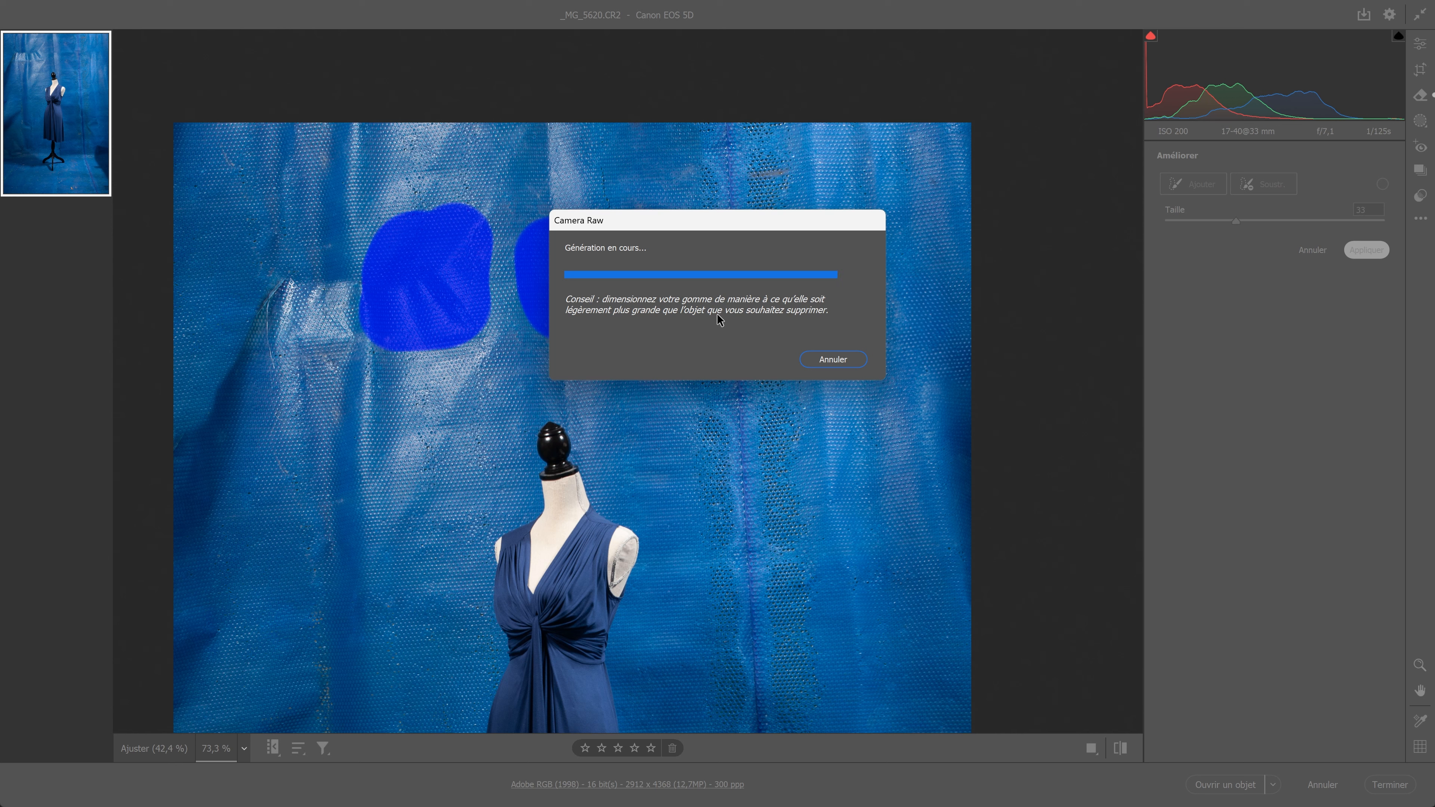
drag(826, 362, 832, 375)
key(Return)
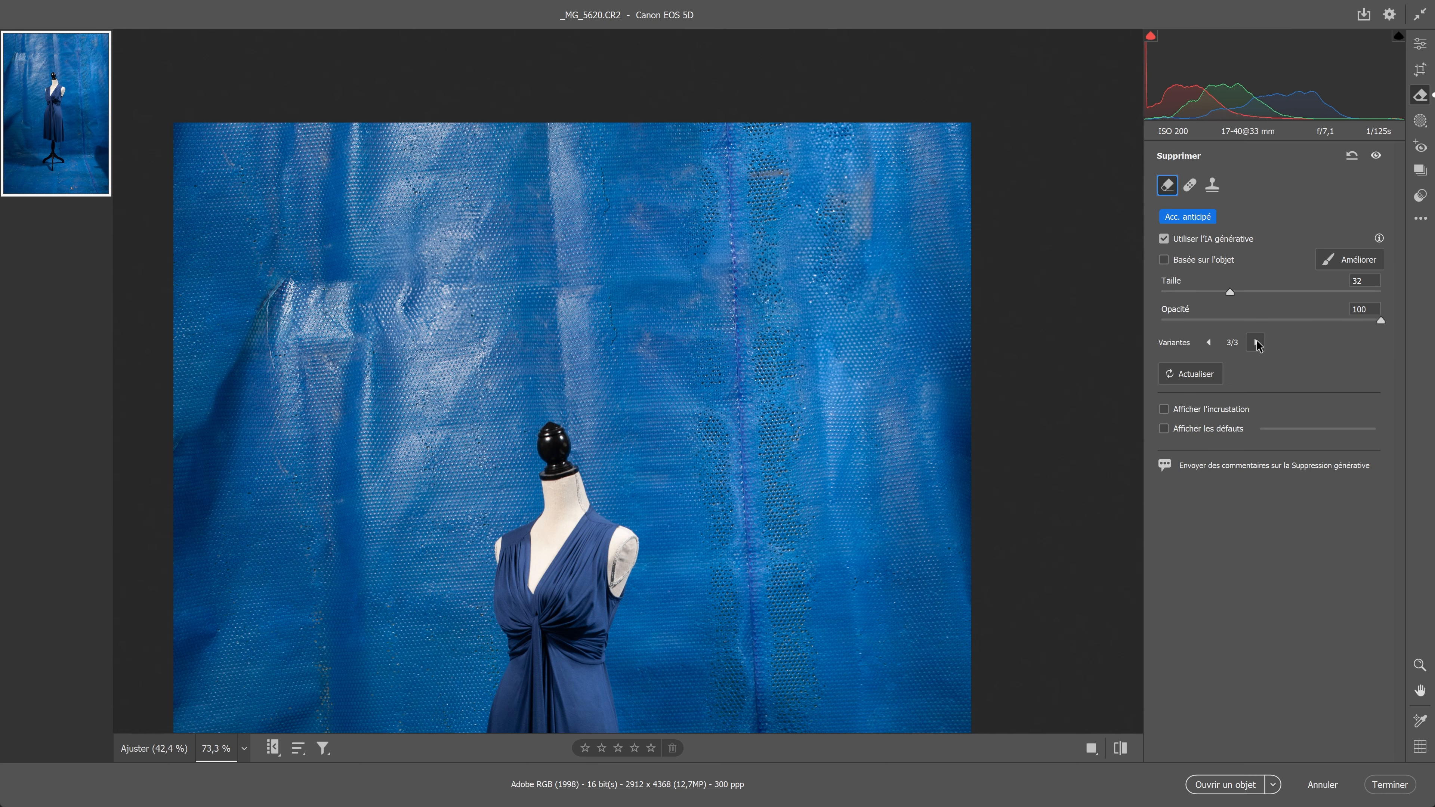
drag(933, 360, 982, 588)
key(Return)
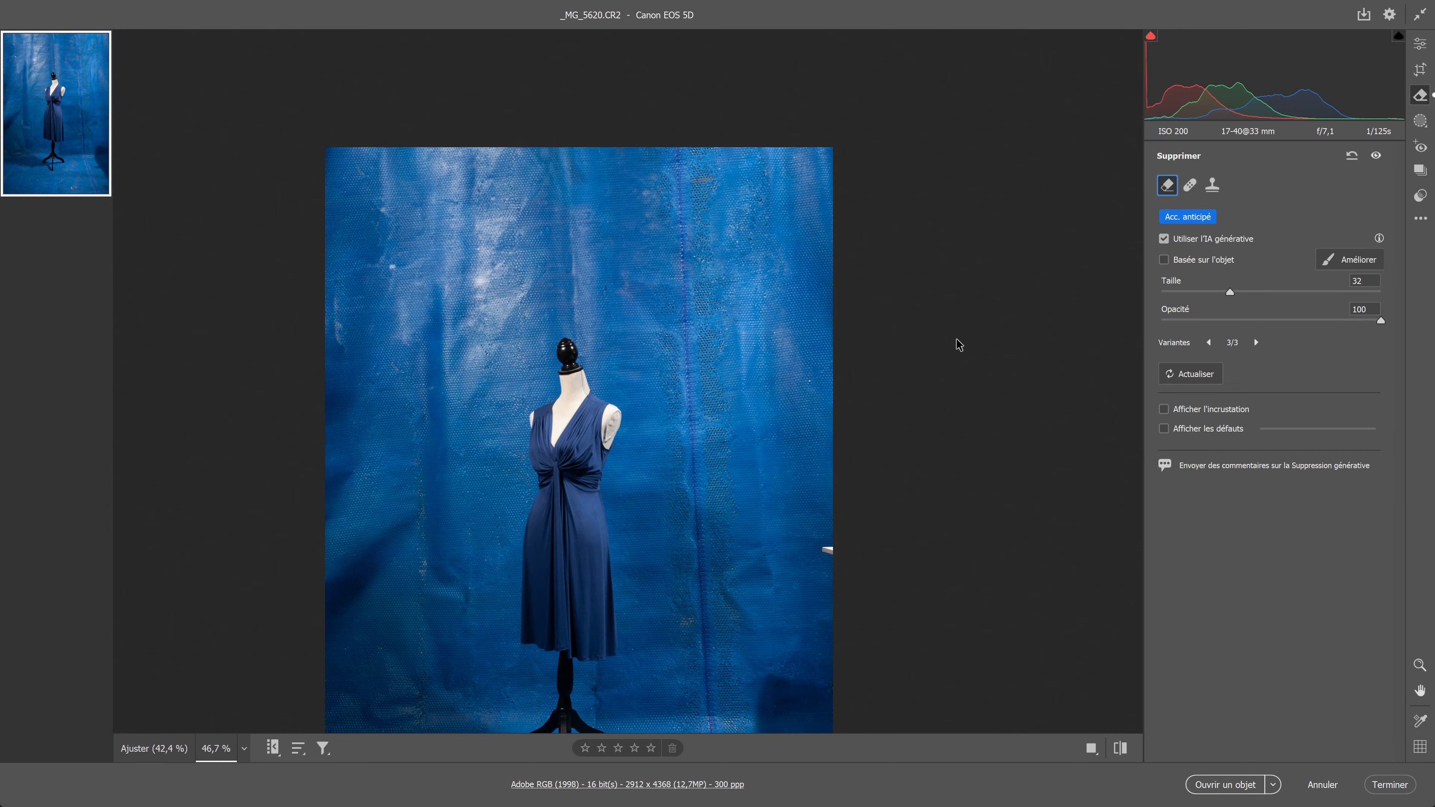
Review the whole retouched mannequin photo, deselect the last fill and finish editing it
scroll(943, 268, down, 3)
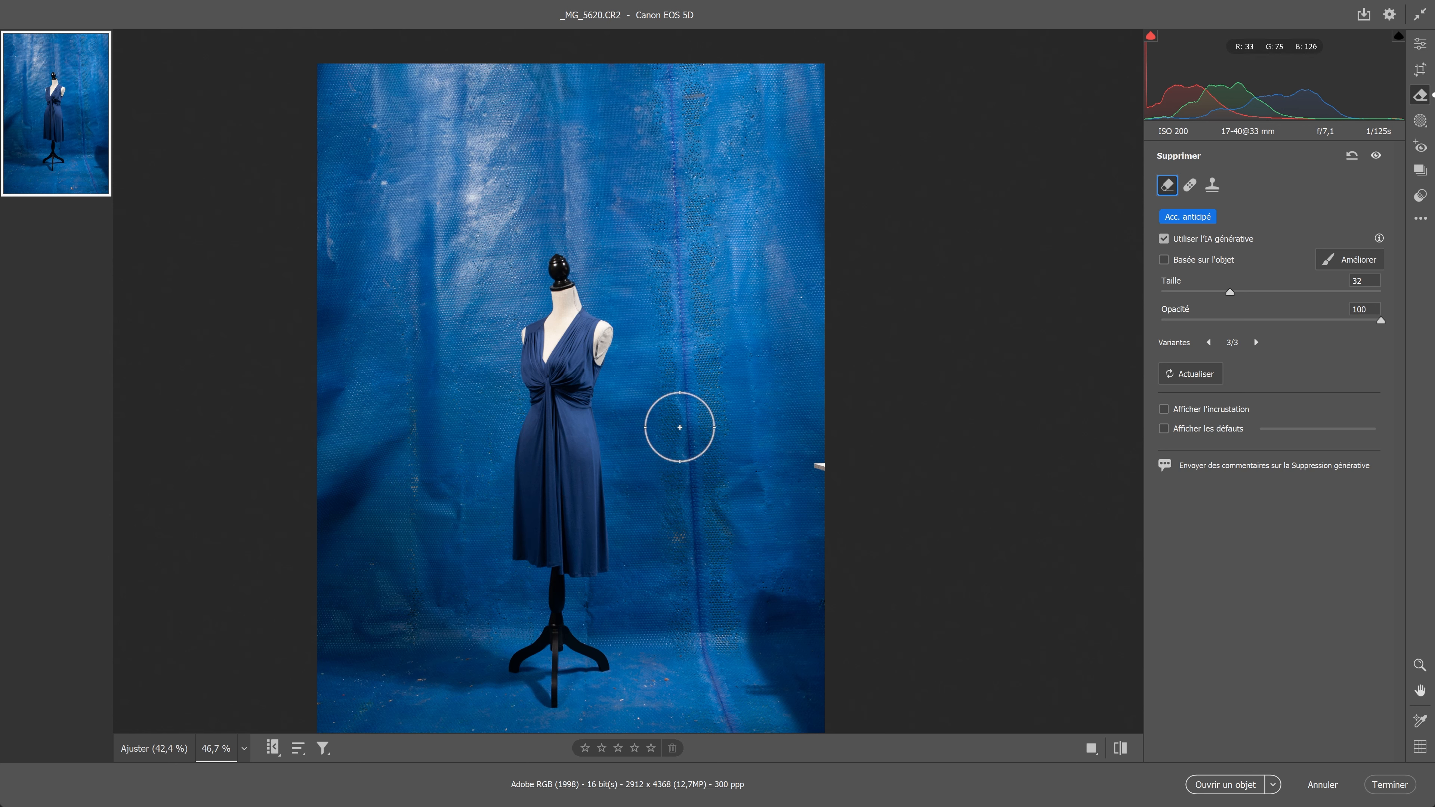
mouse_move(681, 424)
mouse_down()
mouse_move(656, 447)
mouse_move(853, 439)
mouse_up()
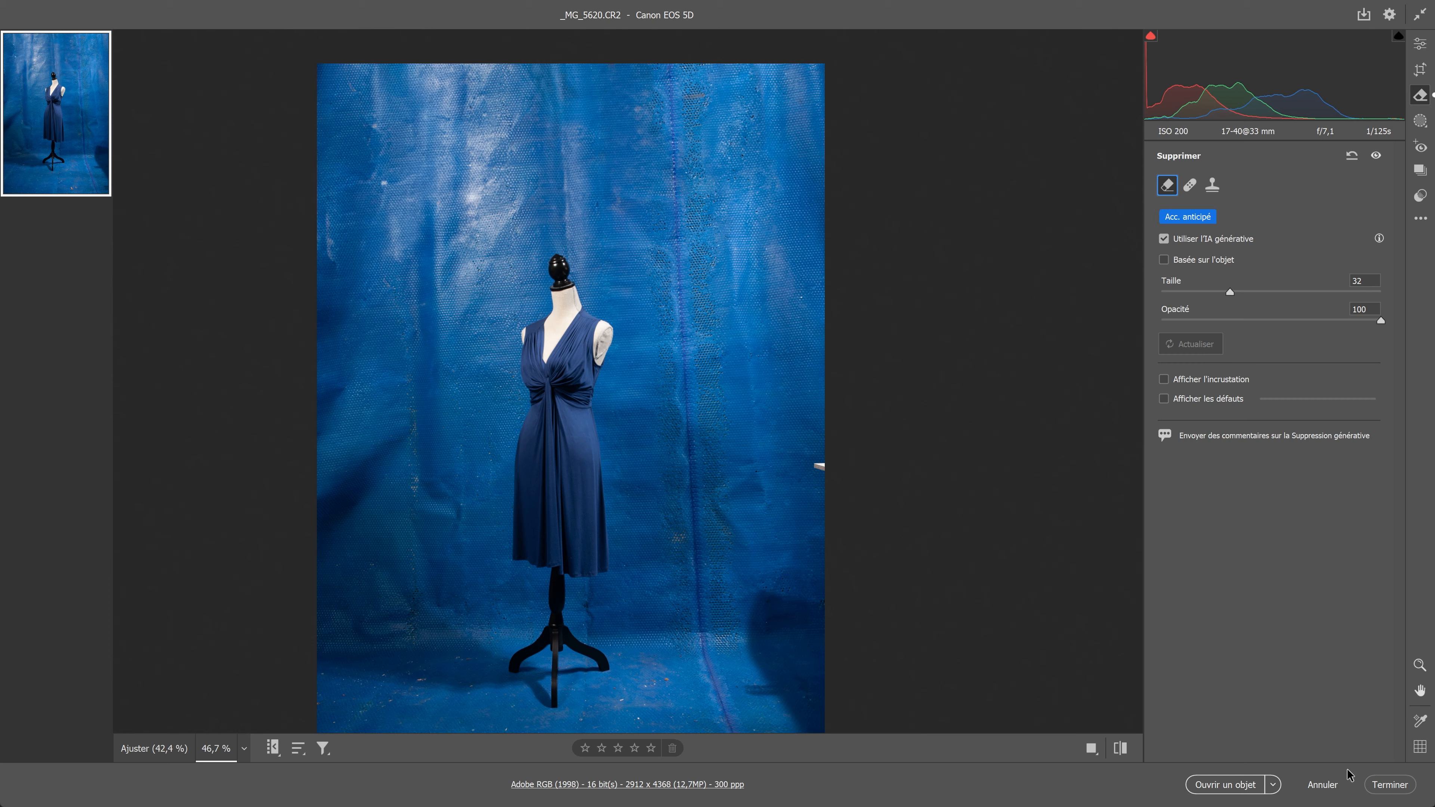
click(1390, 785)
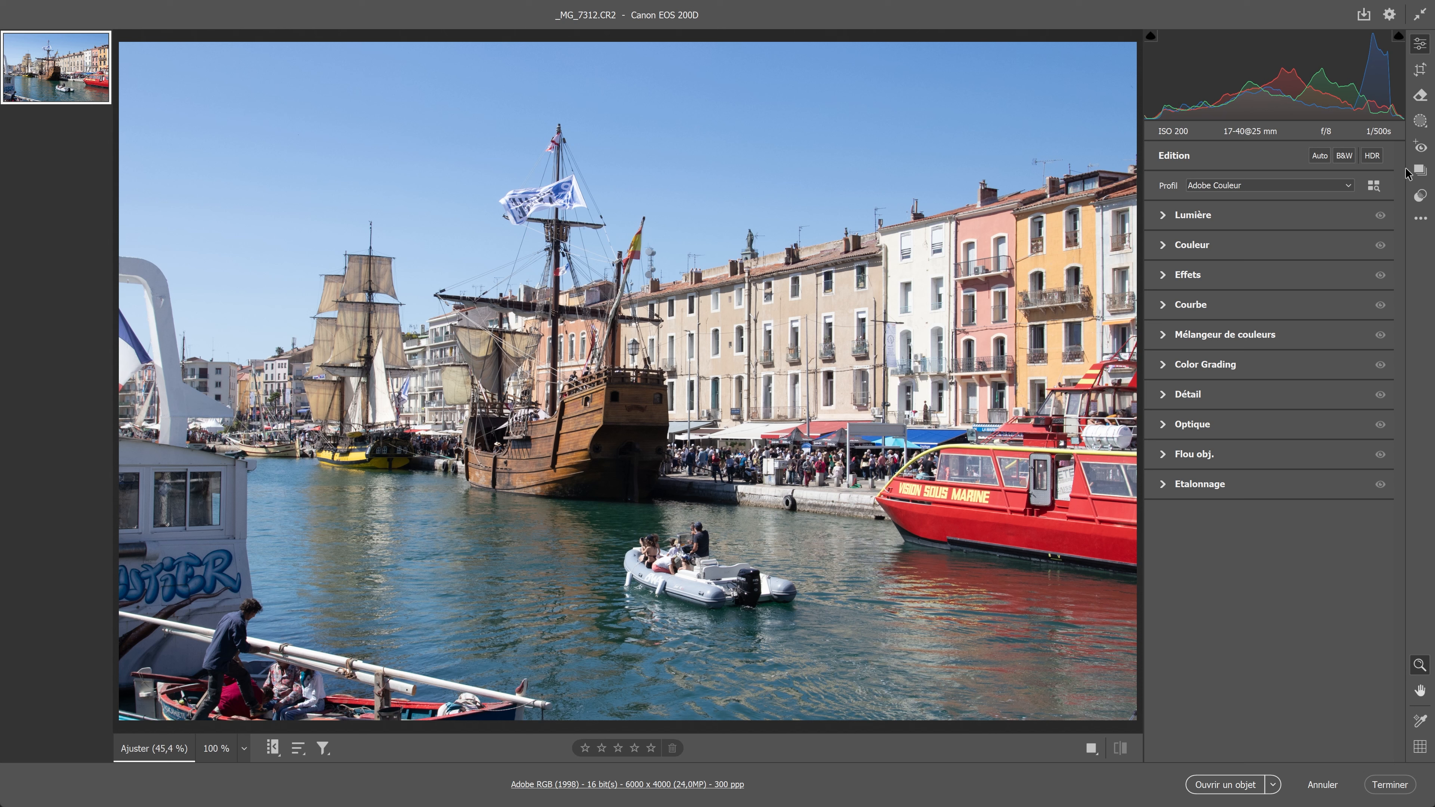
Remove the red boat and its reflection from _MG_7312.CR2 with the generative Remove tool at size 24, choosing variant 3
key(b)
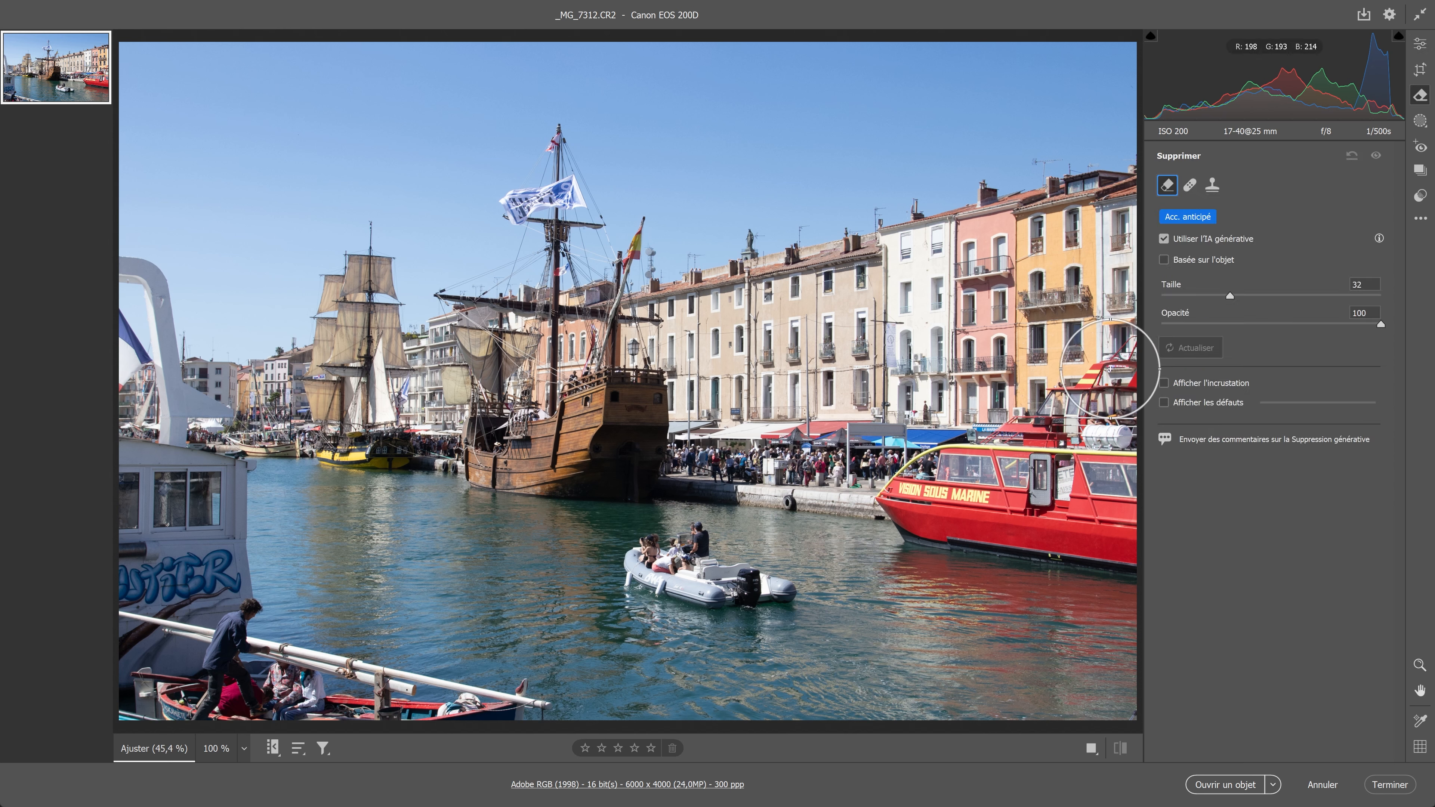
scroll(1116, 366, down, 4)
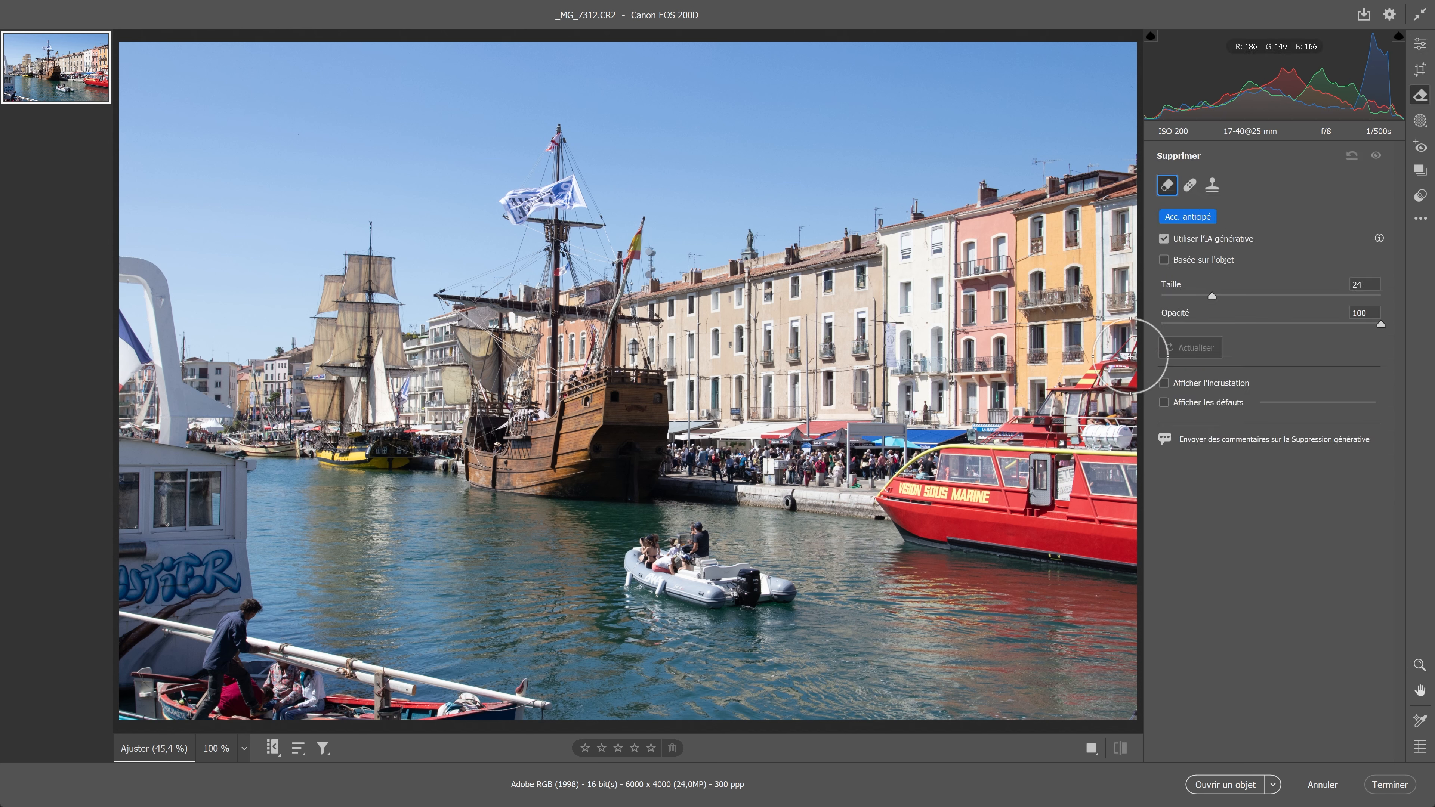
mouse_move(1136, 359)
mouse_down()
mouse_move(938, 475)
mouse_move(898, 514)
mouse_move(942, 696)
mouse_move(1102, 705)
mouse_move(1134, 584)
mouse_move(989, 501)
mouse_move(961, 635)
mouse_move(1093, 520)
mouse_move(1042, 615)
mouse_up()
drag(1142, 360, 1162, 326)
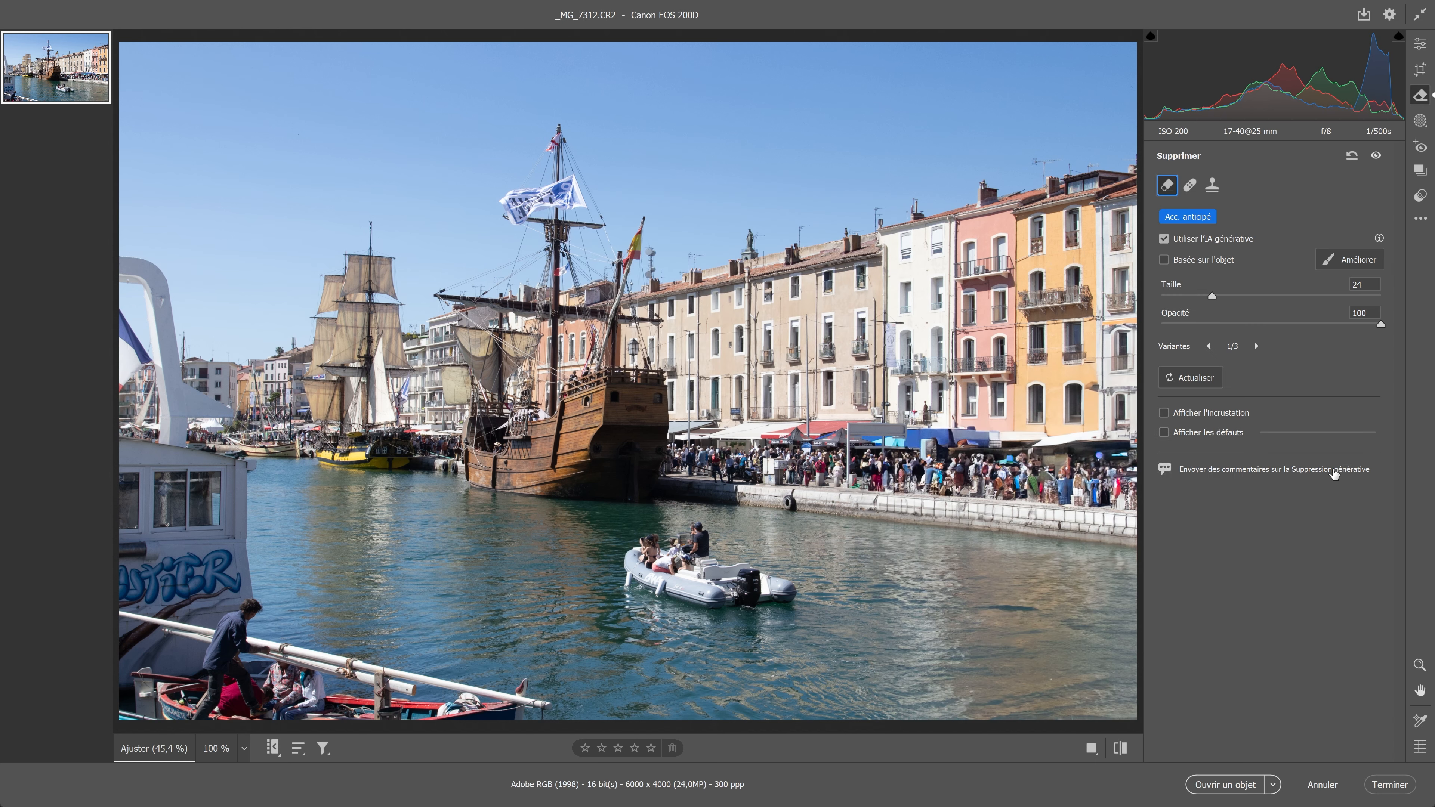
click(1254, 347)
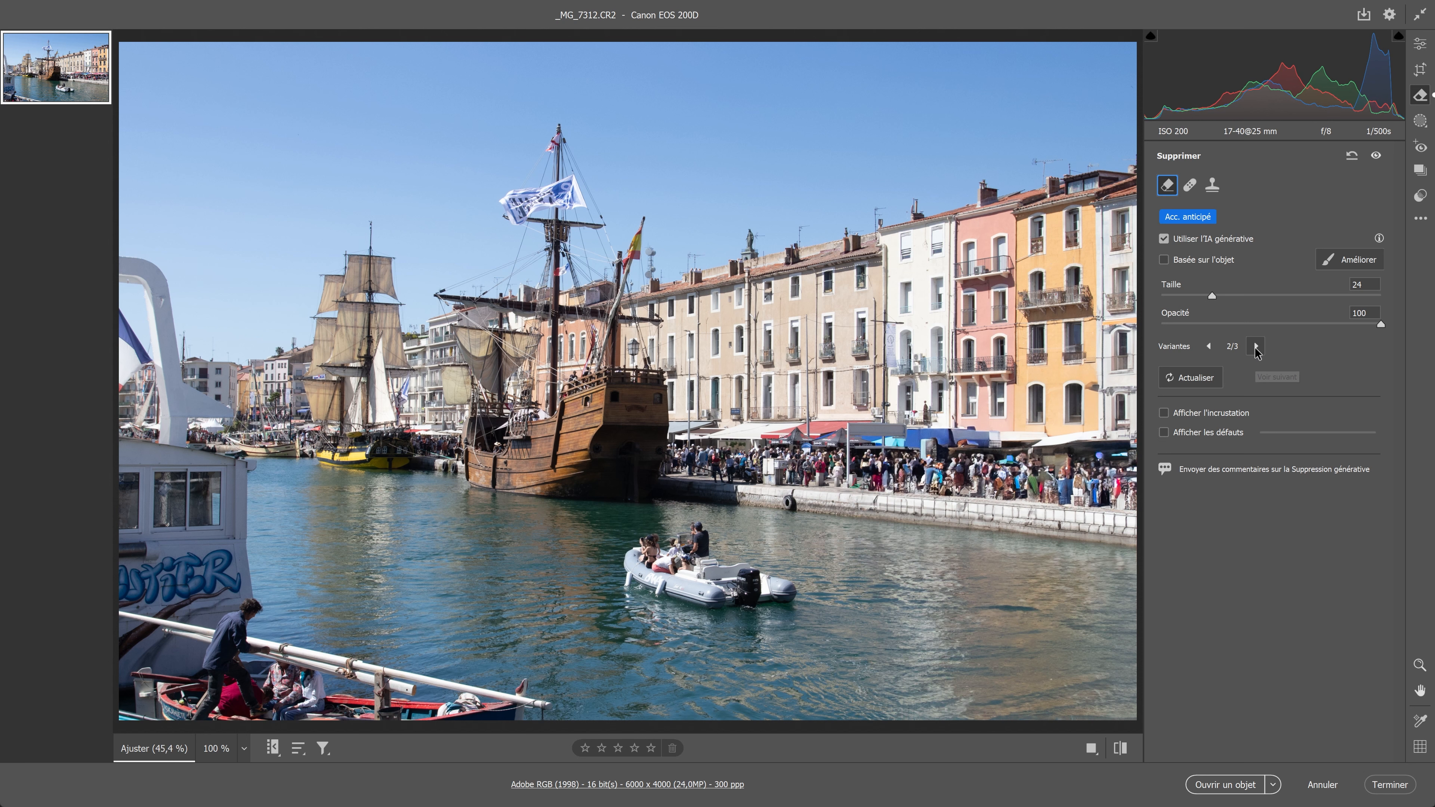
click(1256, 347)
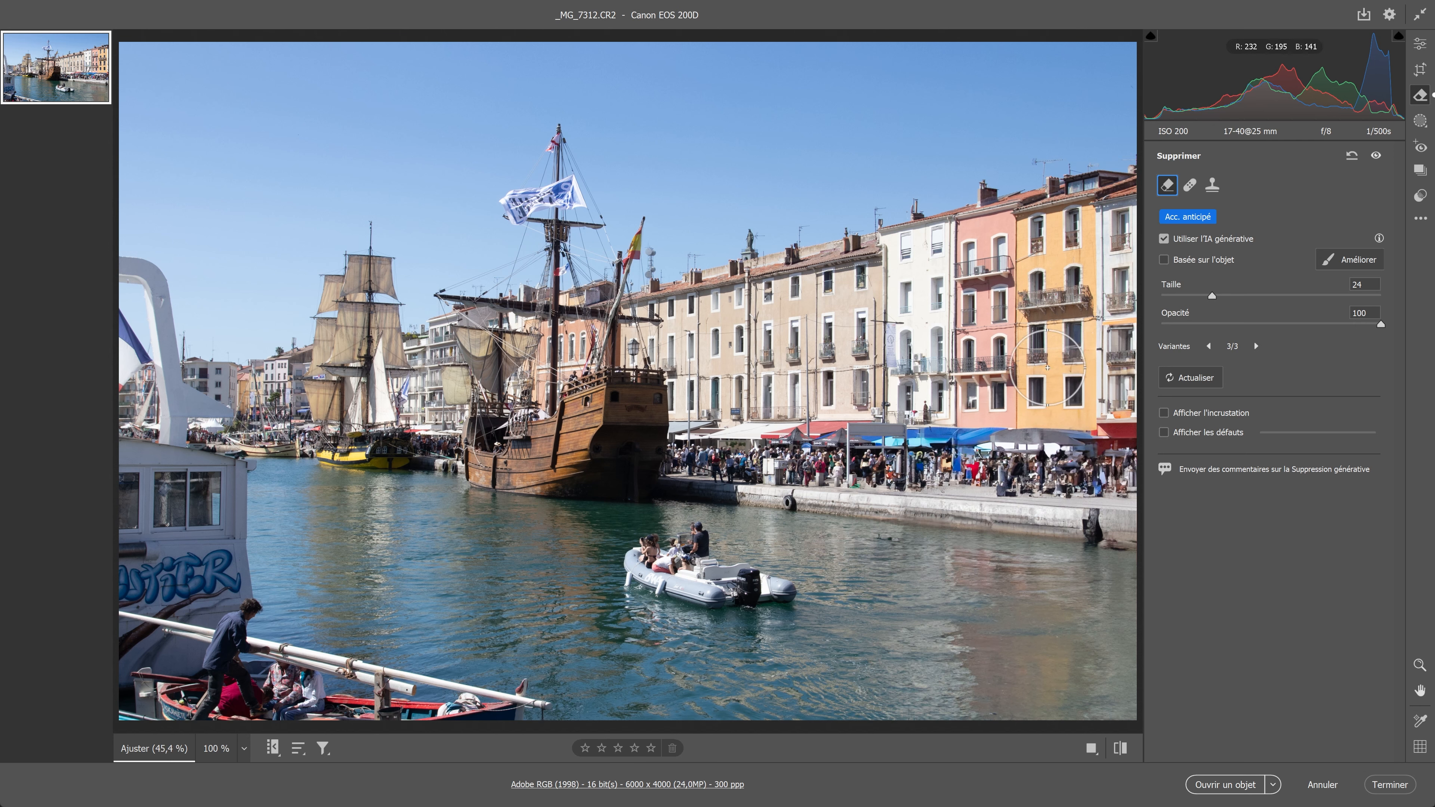
Examine the facades at 800 %, comparing the original beige buildings with the generated parts of the pink and yellow ones
click(244, 749)
click(272, 667)
key(space)
drag(915, 421, 350, 531)
mouse_move(904, 418)
mouse_down()
mouse_move(492, 452)
mouse_move(339, 446)
mouse_up()
drag(916, 423, 349, 417)
drag(932, 395, 350, 423)
drag(932, 435, 344, 356)
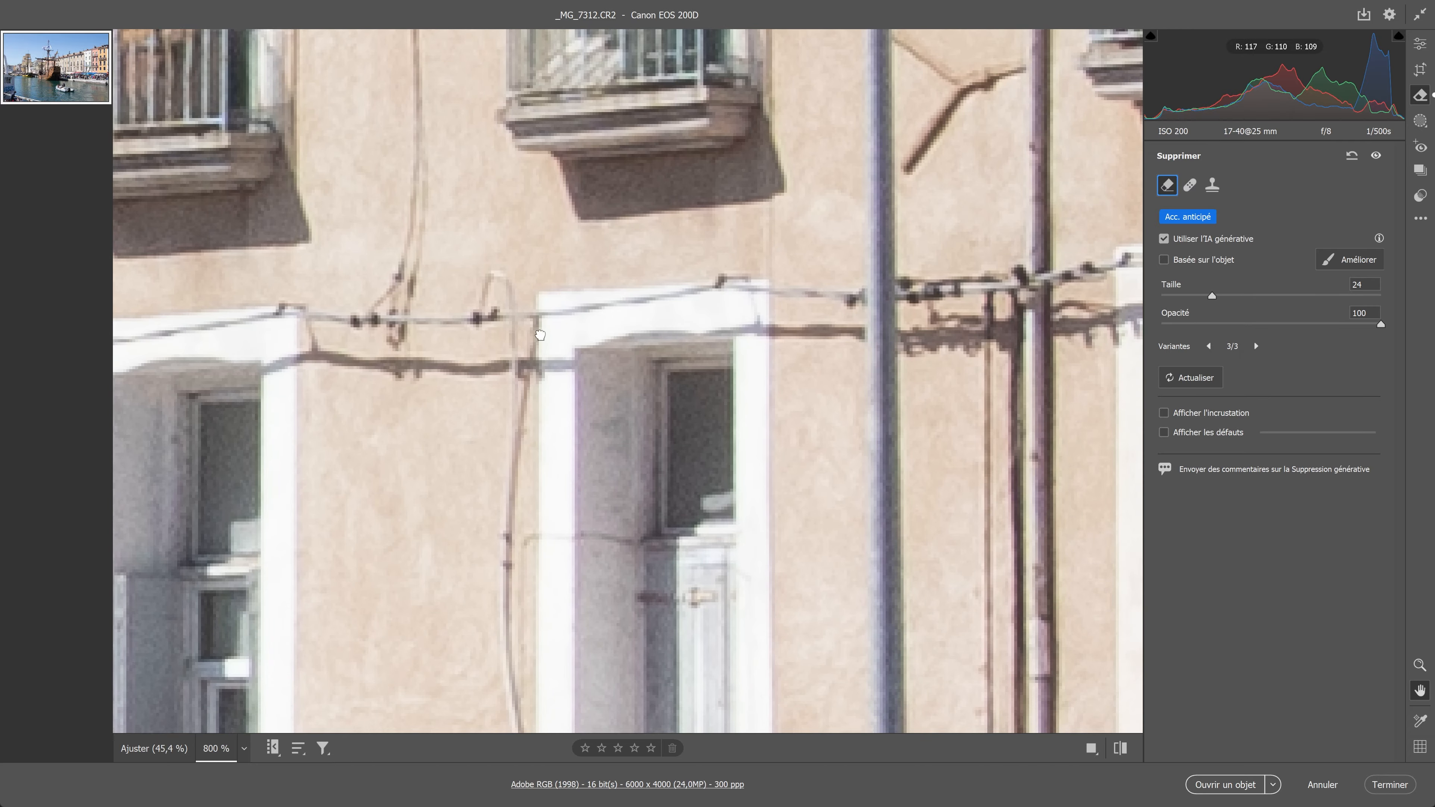
mouse_move(1028, 441)
mouse_down()
mouse_move(394, 426)
mouse_move(324, 445)
mouse_up()
mouse_move(938, 413)
mouse_down()
mouse_move(536, 442)
mouse_move(441, 414)
mouse_up()
drag(1081, 501, 740, 379)
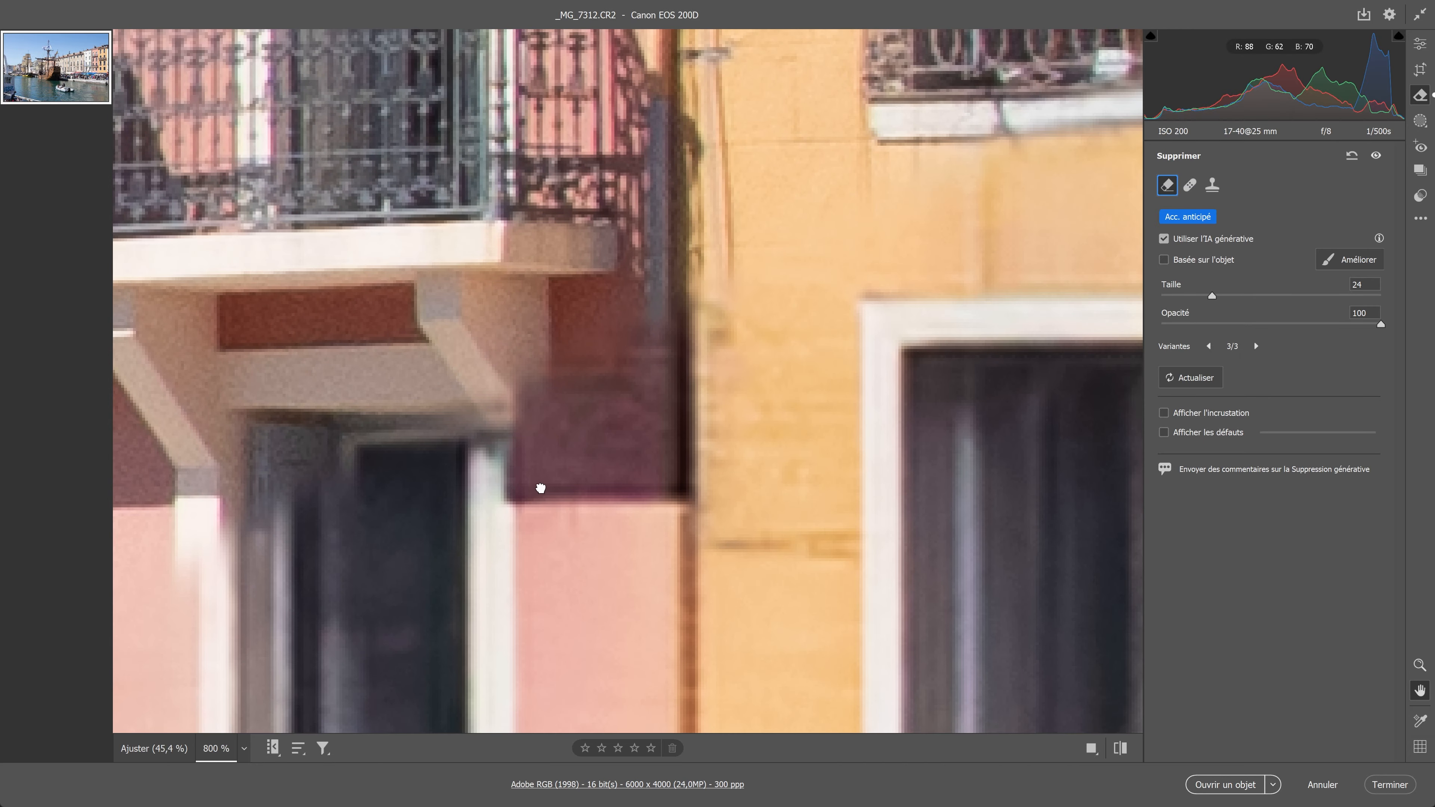
mouse_move(460, 602)
mouse_down()
mouse_move(608, 449)
mouse_move(610, 465)
mouse_up()
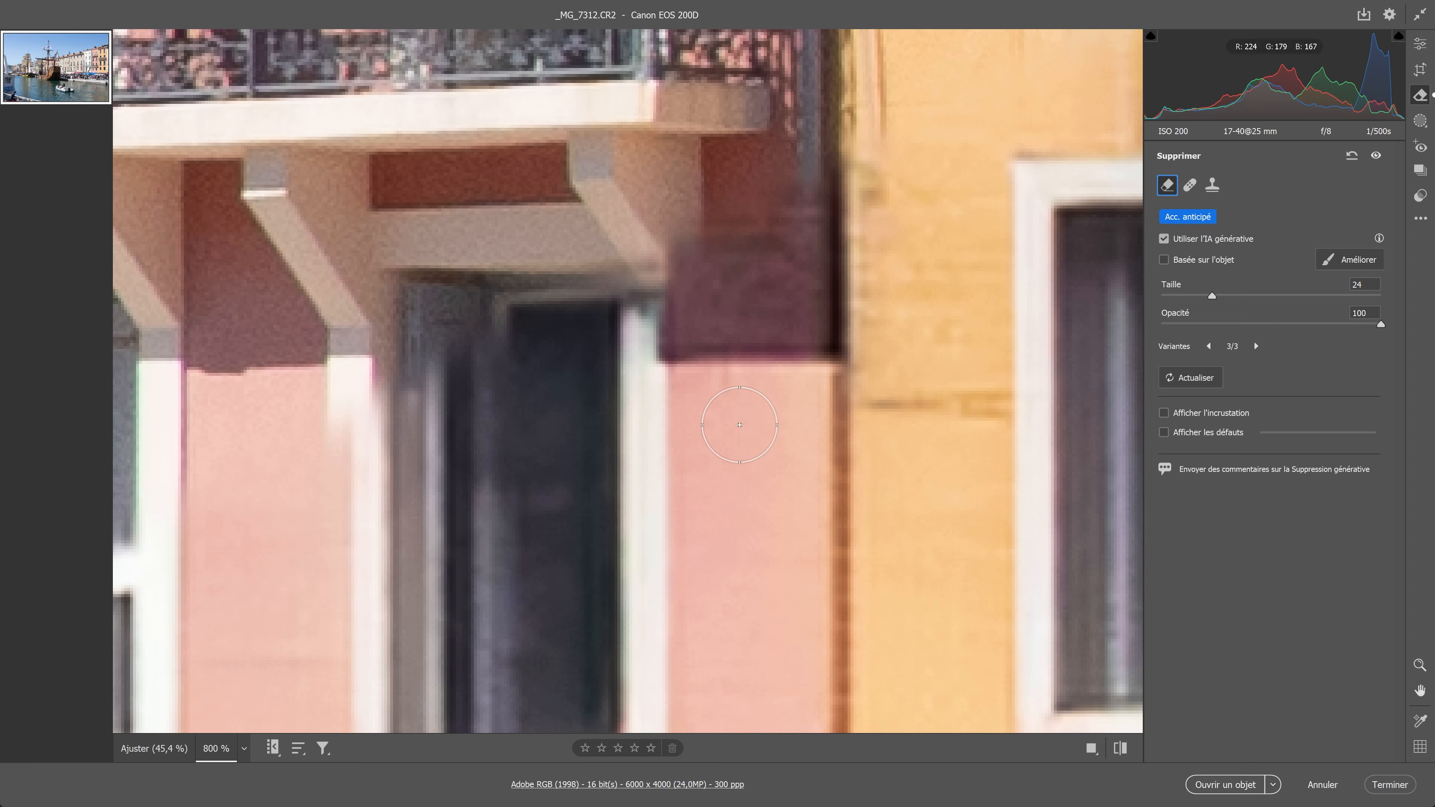
key(space)
mouse_move(614, 328)
mouse_down()
mouse_move(449, 500)
mouse_move(336, 568)
mouse_up()
drag(713, 488, 412, 565)
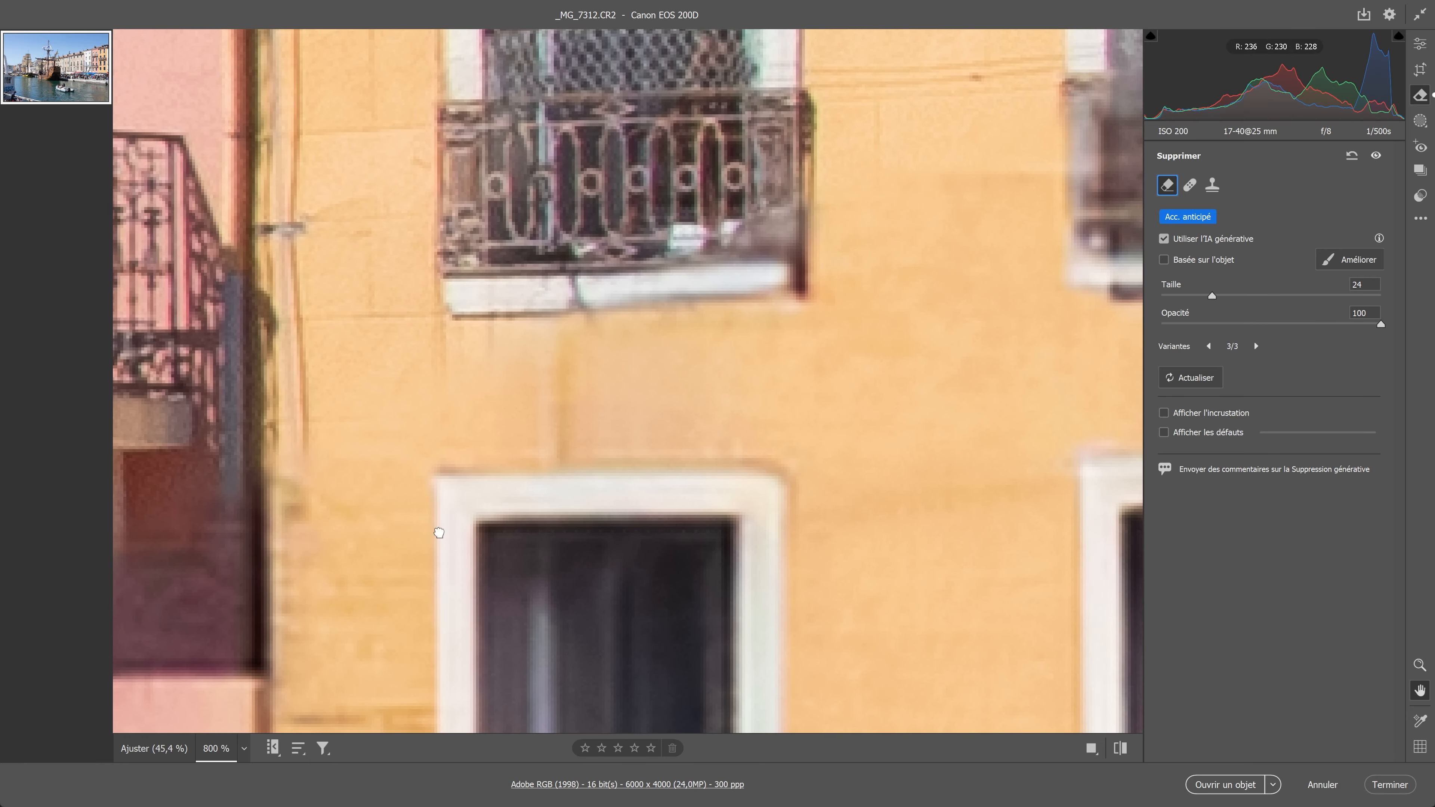
Examine the generated windows and facades of _MG_7312.CR2 at 800 %, and the market stalls, quay and water at 200 % and 100 %
drag(496, 519, 711, 353)
drag(600, 452, 697, 345)
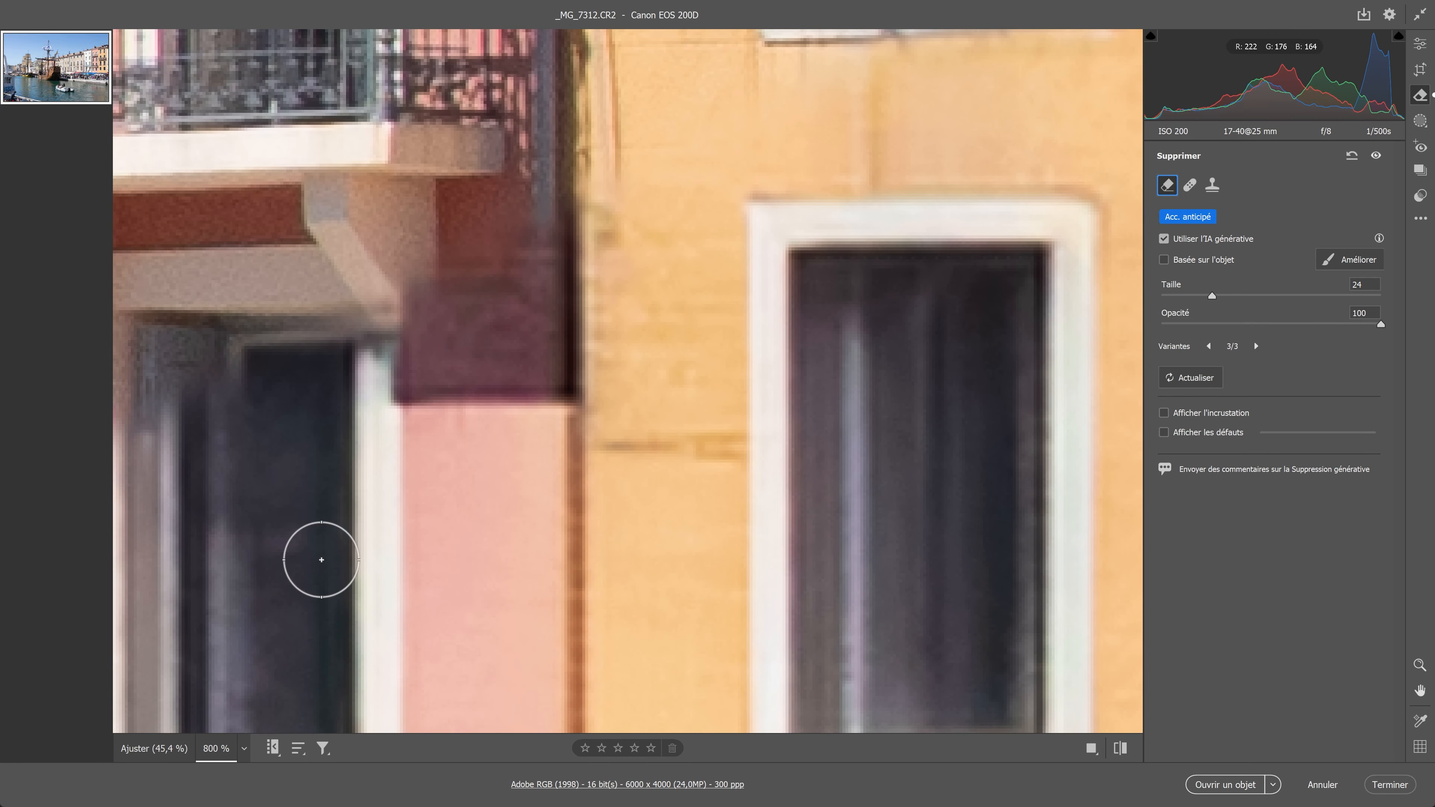
click(244, 748)
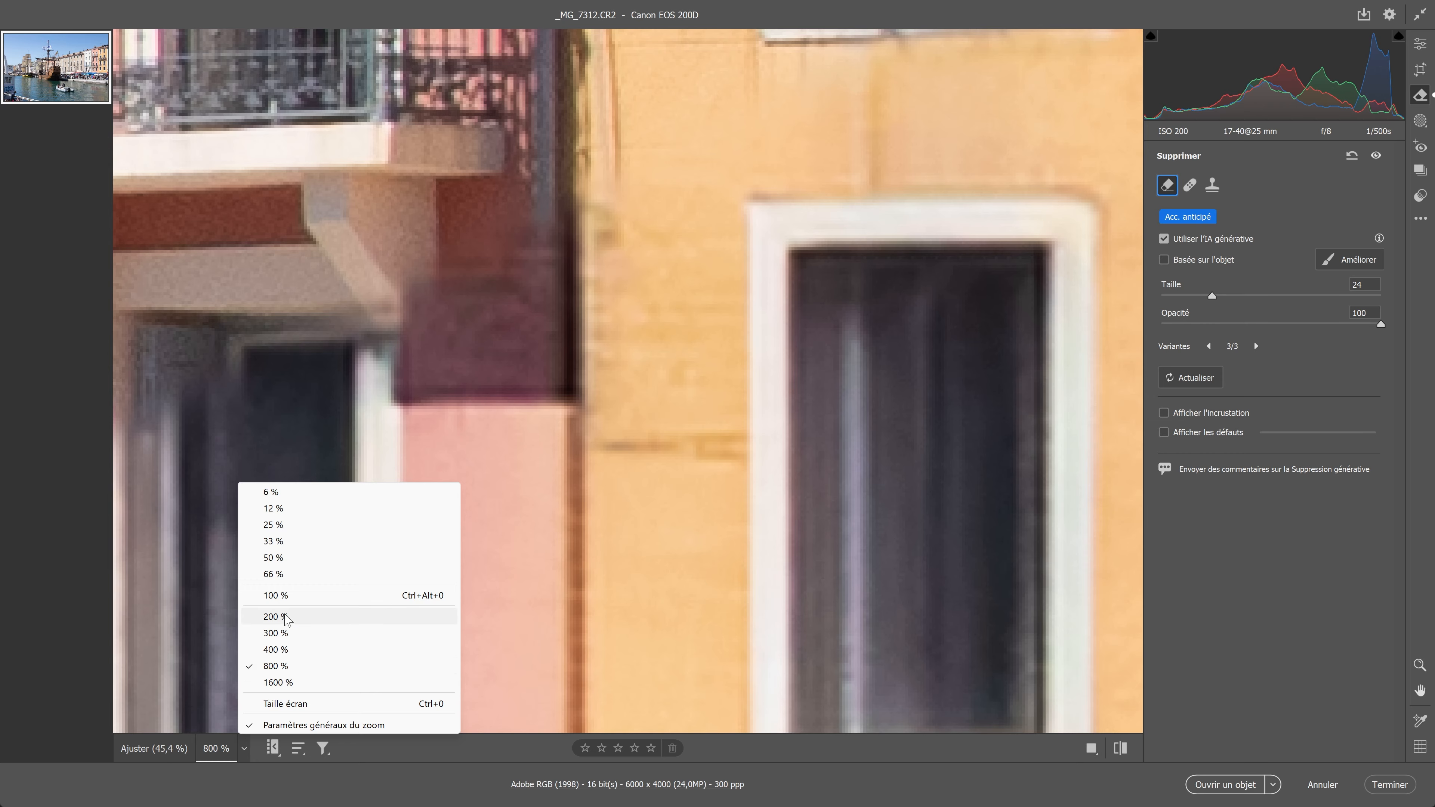
click(274, 616)
drag(627, 475, 919, 490)
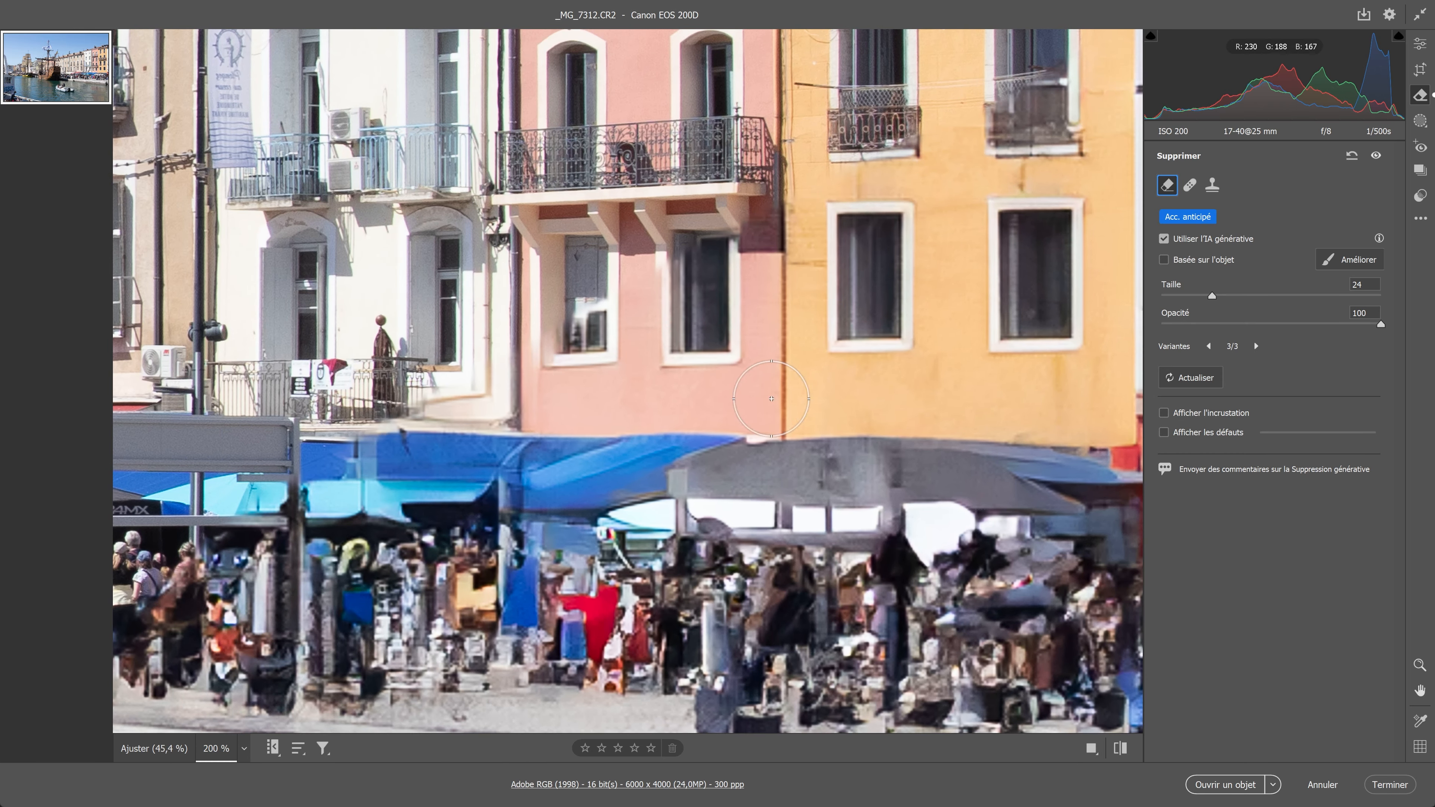
drag(869, 336, 836, 370)
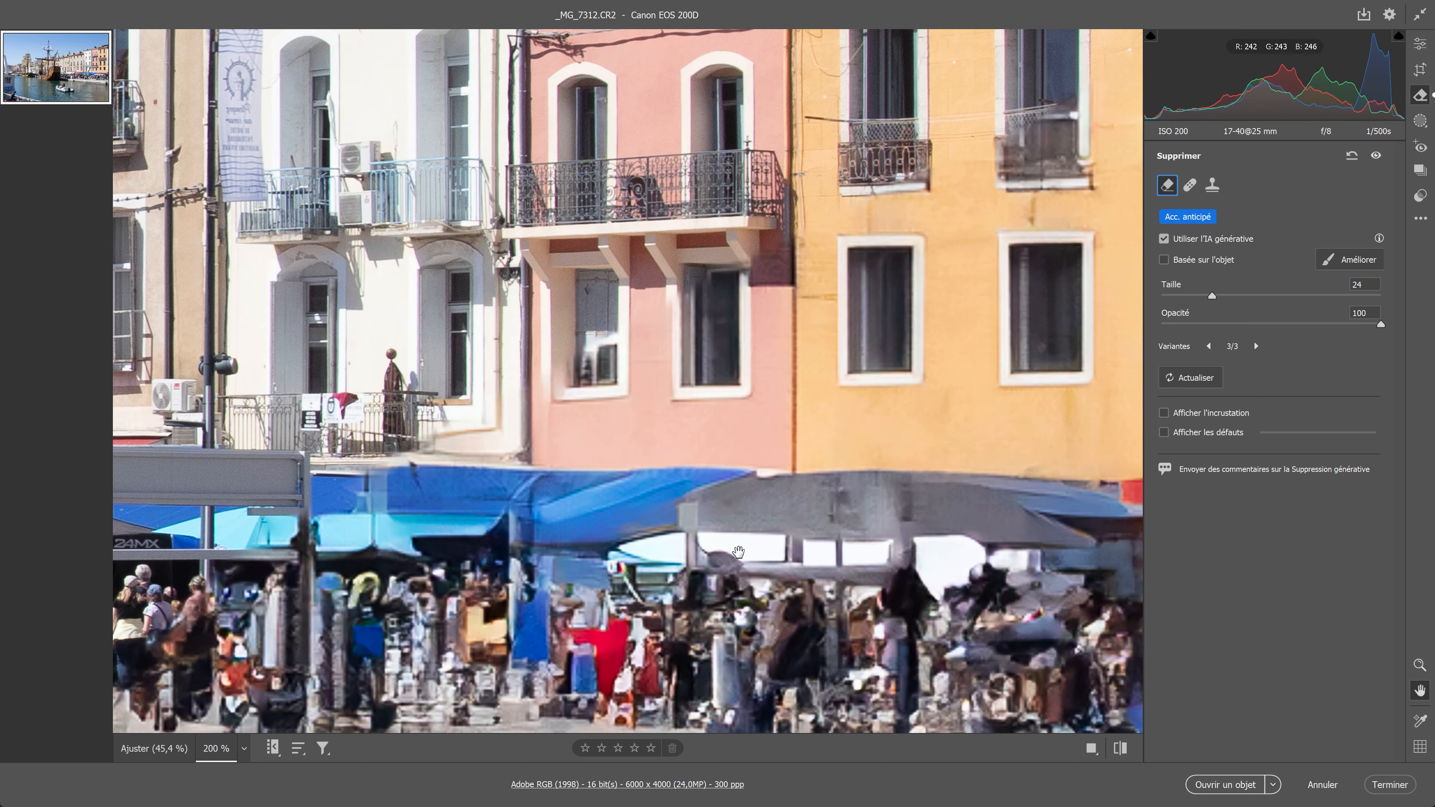
scroll(791, 407, down, 5)
scroll(733, 471, down, 3)
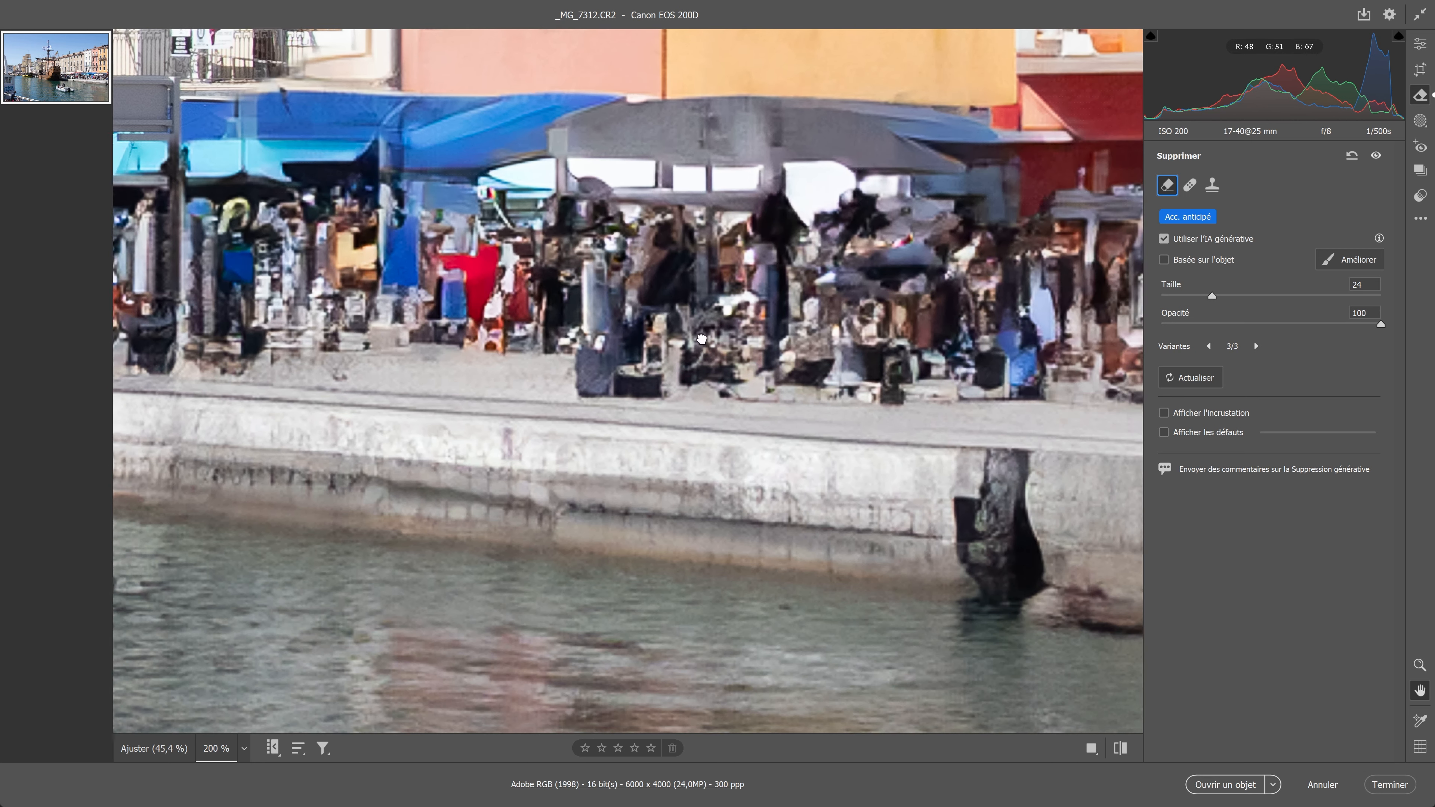
click(244, 749)
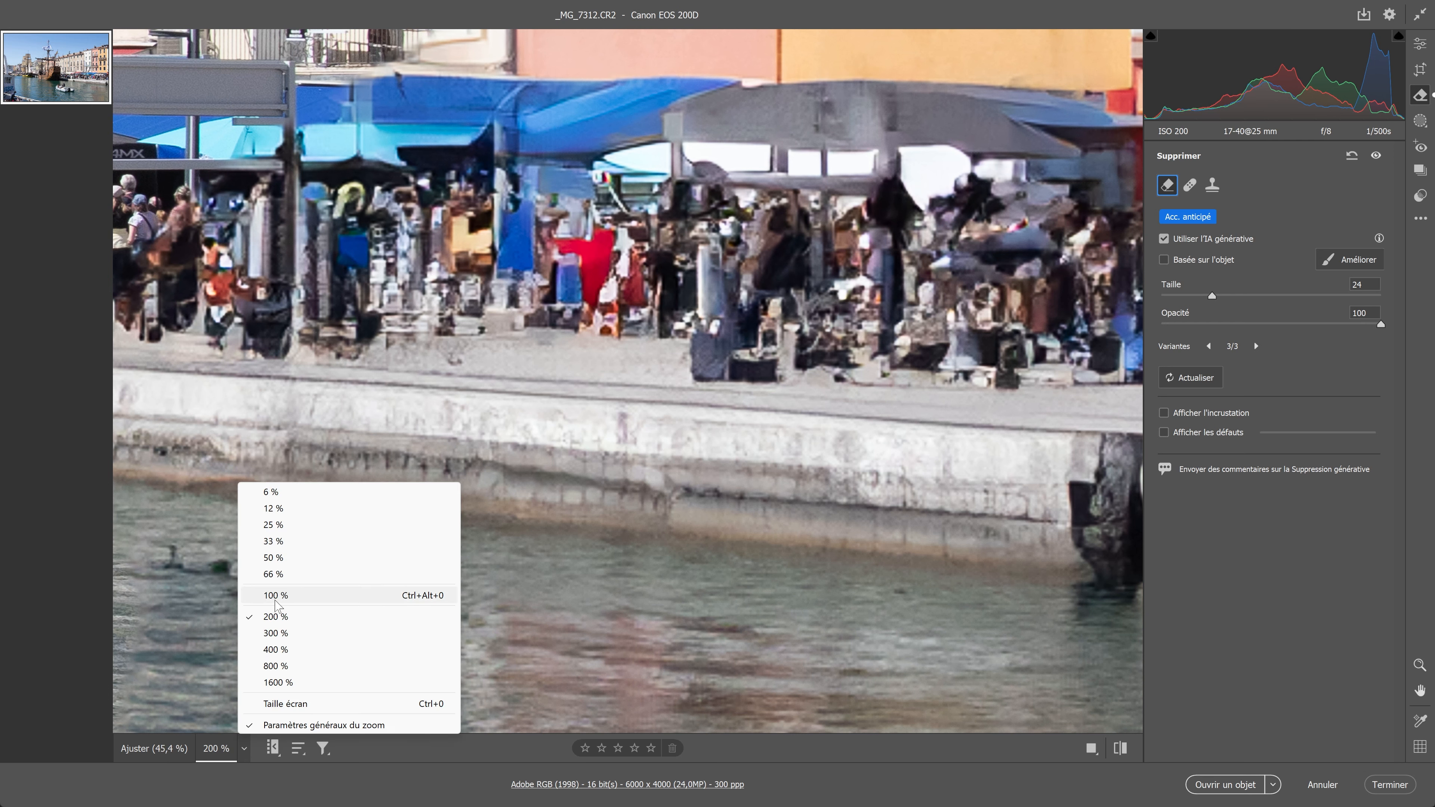
click(271, 595)
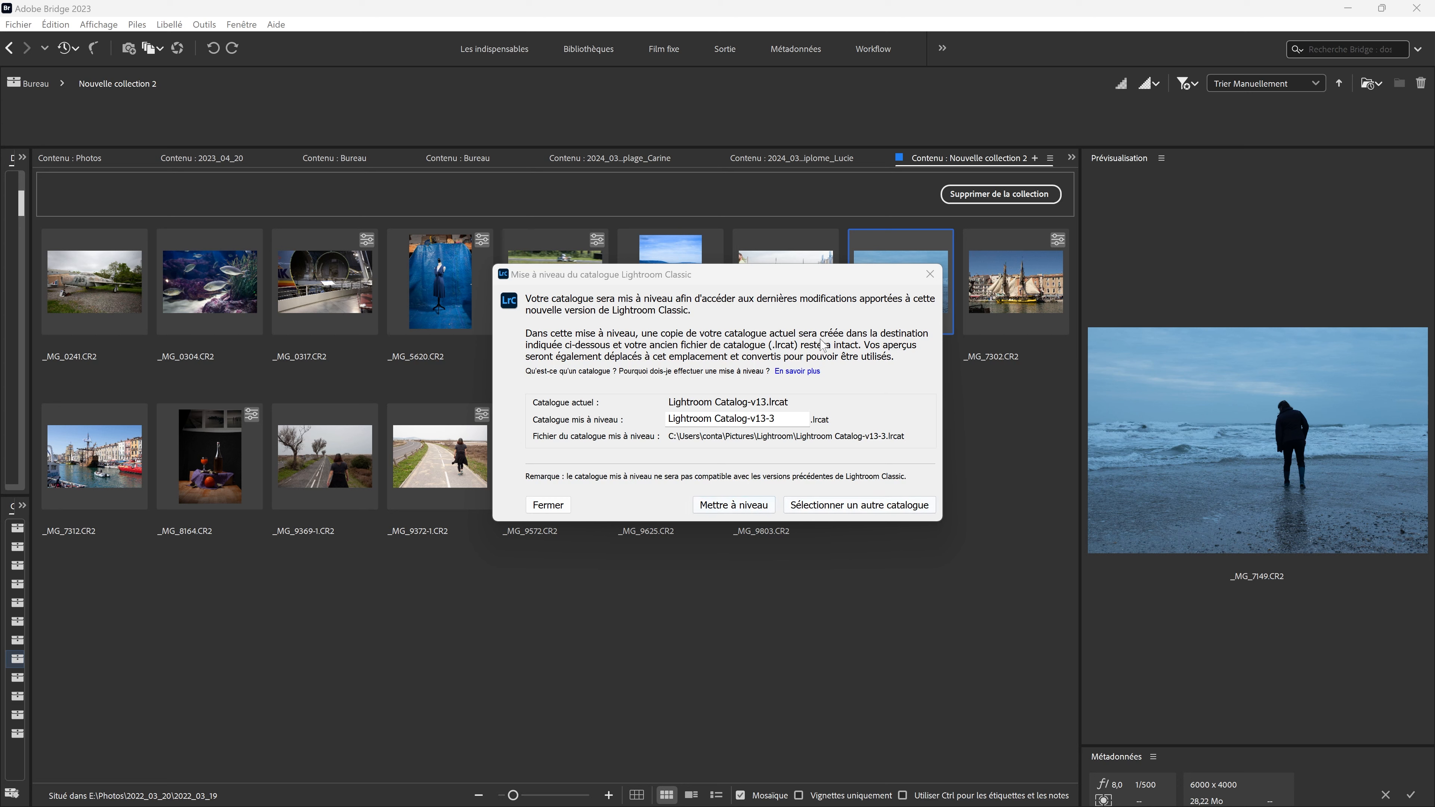
In Lightroom Classic, upgrade the catalogue to Lightroom Catalog-v13-3 and open the boat photo _MG_7120.CR2 in the Develop module
drag(762, 278, 764, 276)
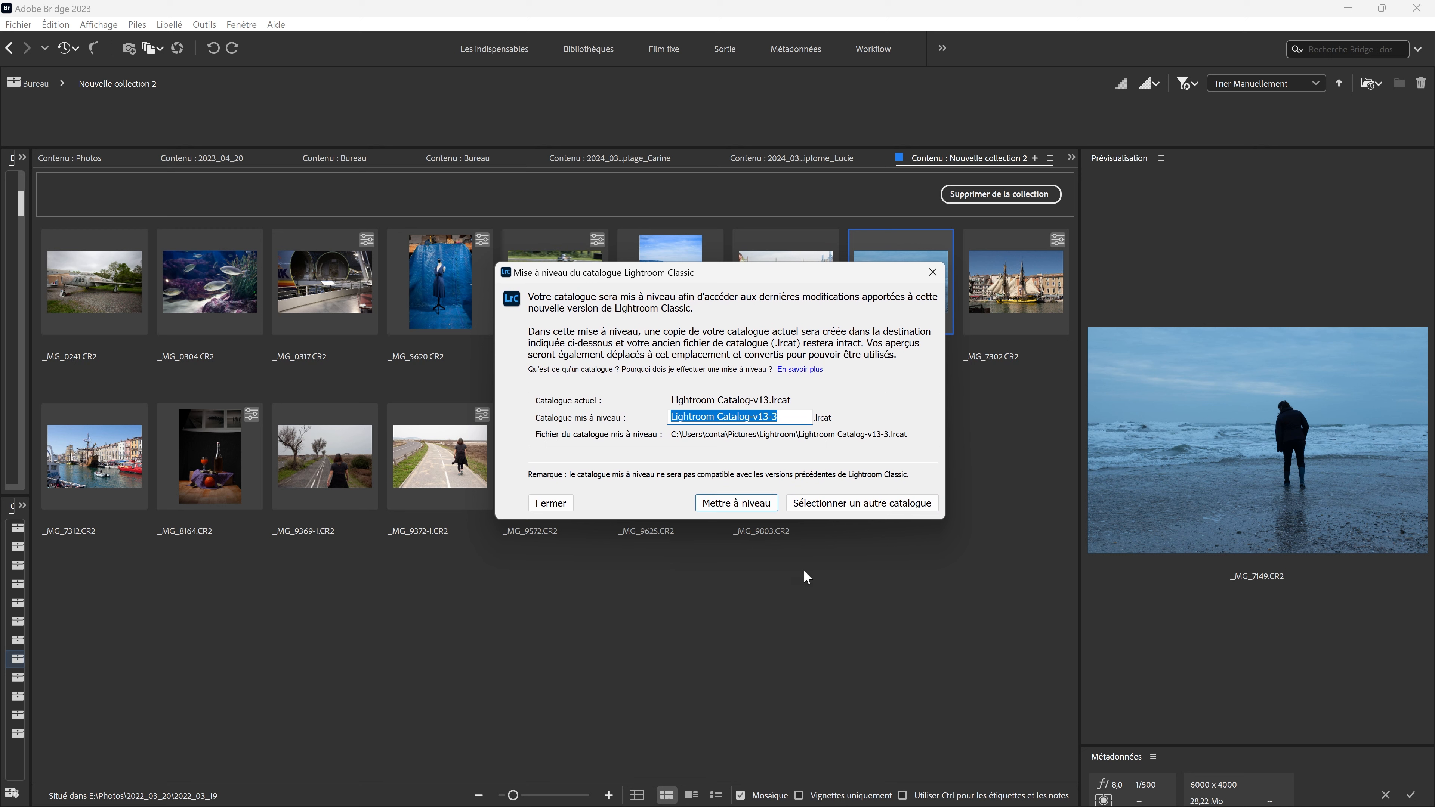
click(734, 505)
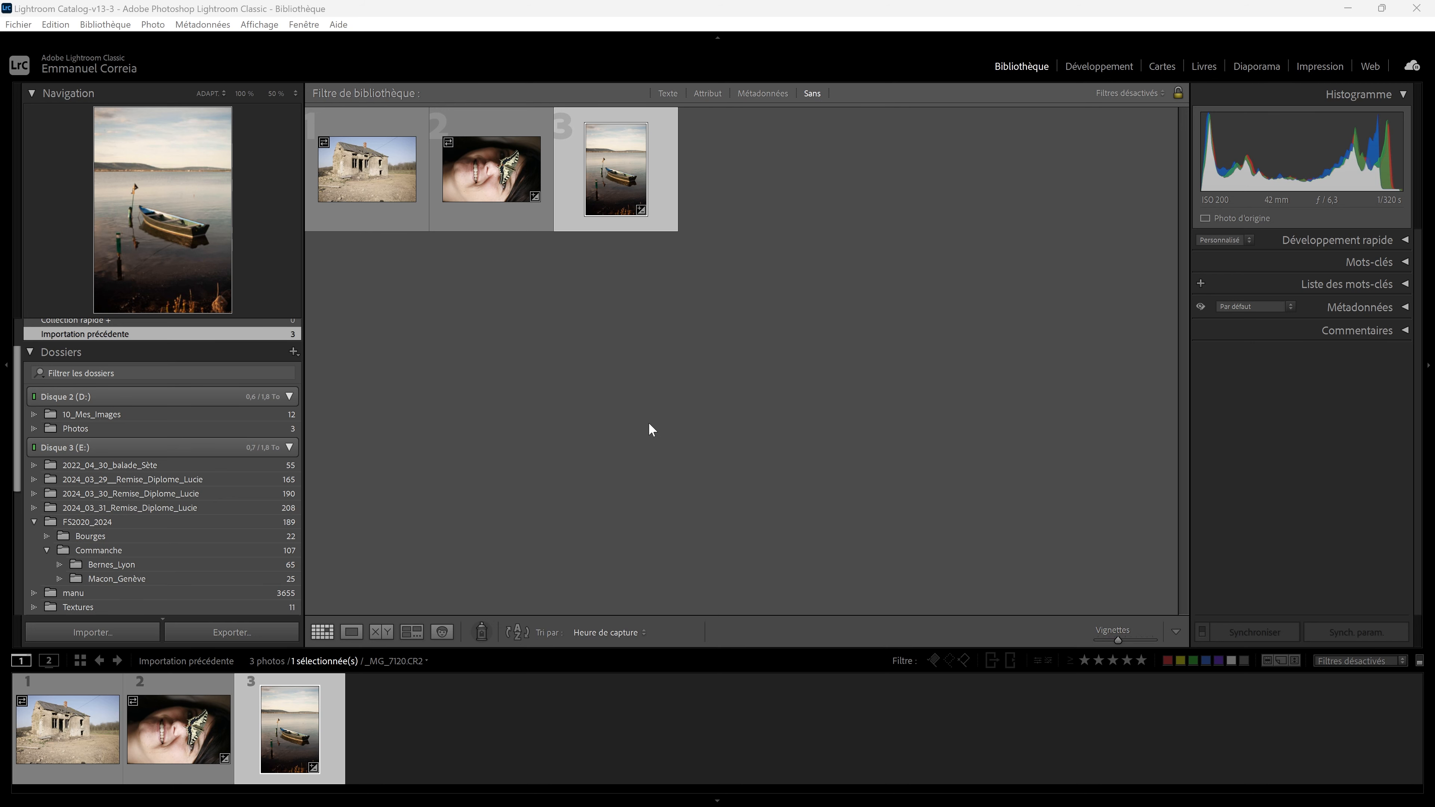
click(1087, 71)
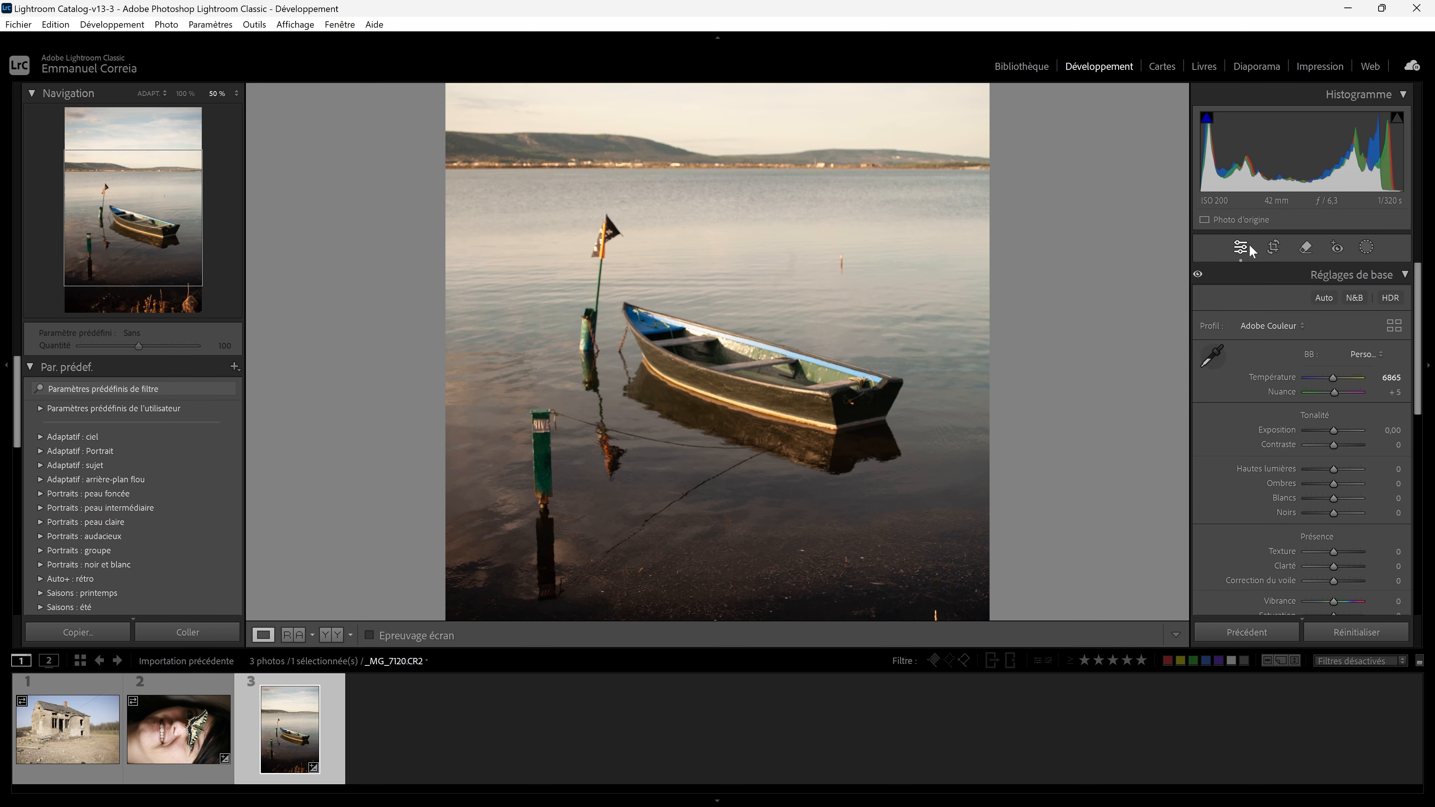
Remove the foreground green post, its reflection and both attached ropes with the generative AI Remove tool at size 8
click(1306, 249)
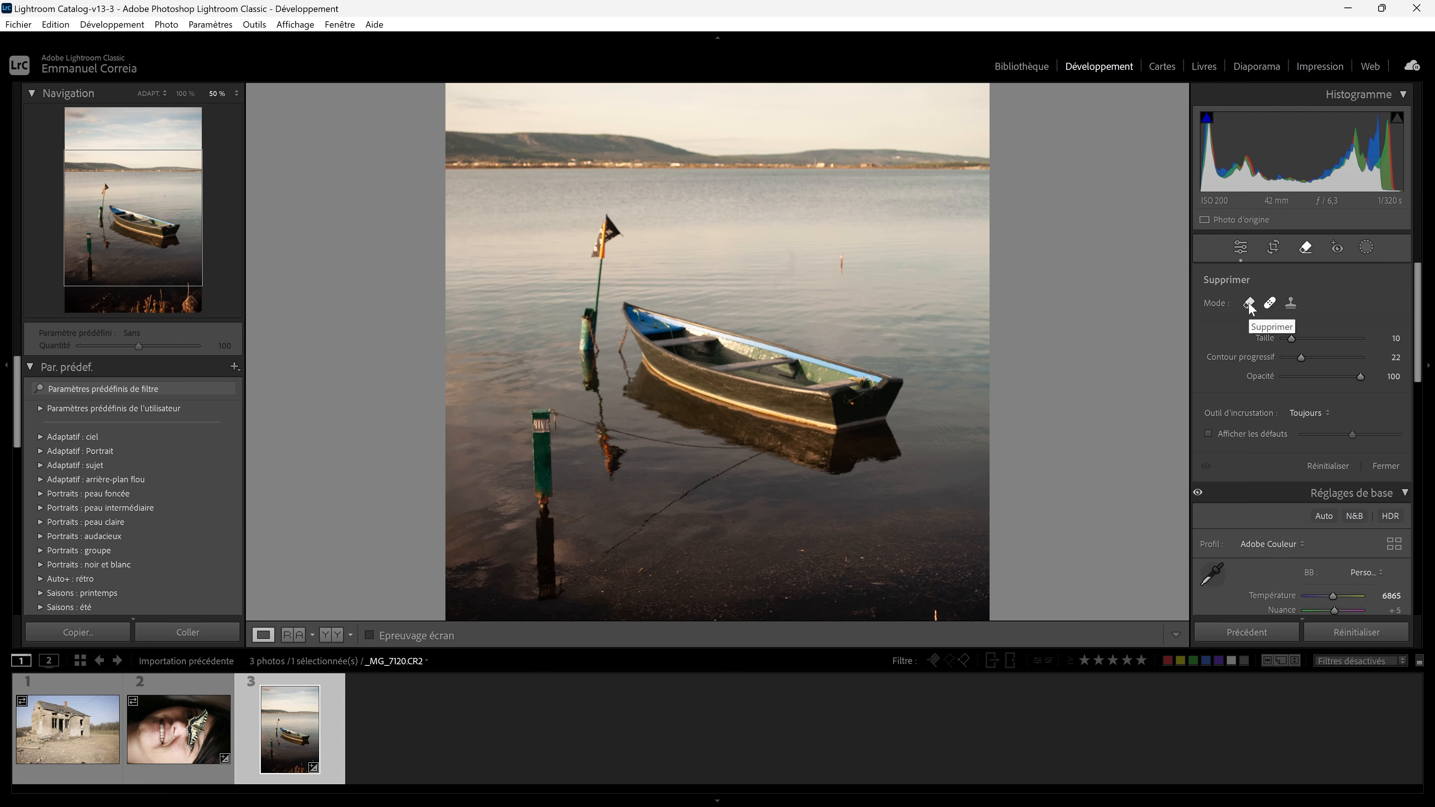
click(1249, 305)
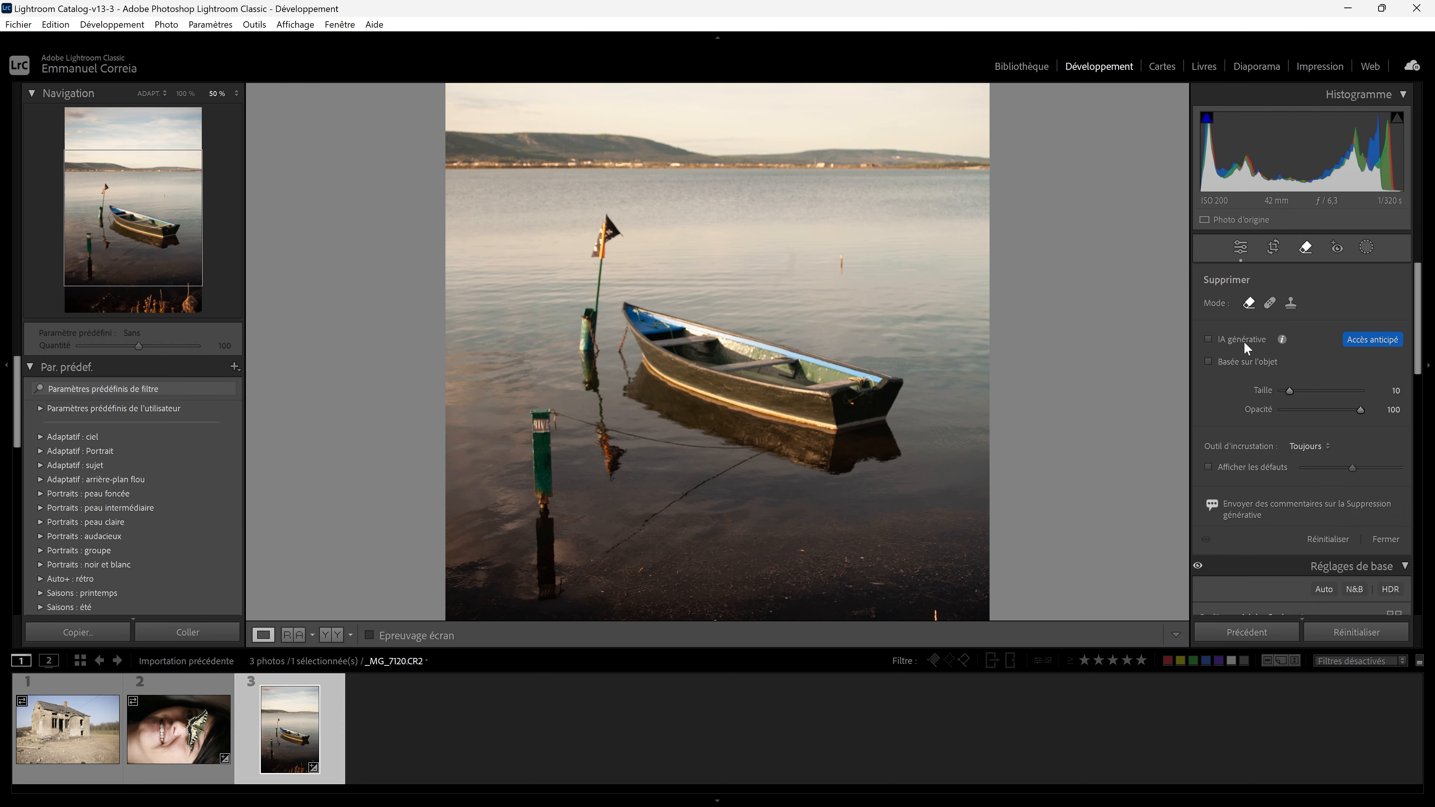
click(1208, 339)
scroll(545, 433, up, 5)
scroll(543, 427, up, 2)
scroll(542, 419, down, 2)
mouse_move(542, 420)
mouse_down()
mouse_move(548, 591)
mouse_move(554, 416)
mouse_up()
scroll(555, 416, down, 8)
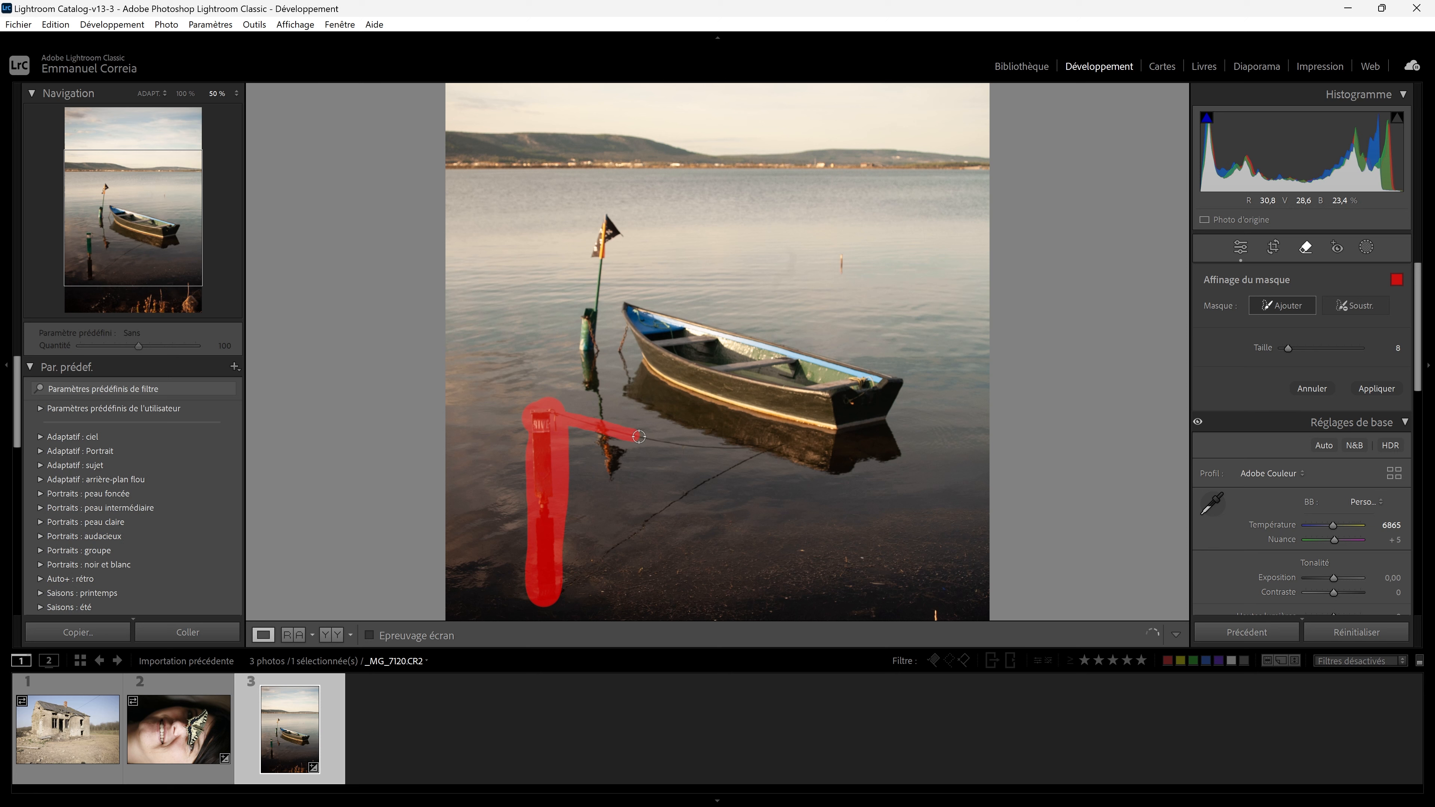
mouse_move(702, 448)
mouse_down()
mouse_move(779, 444)
mouse_move(562, 585)
mouse_up()
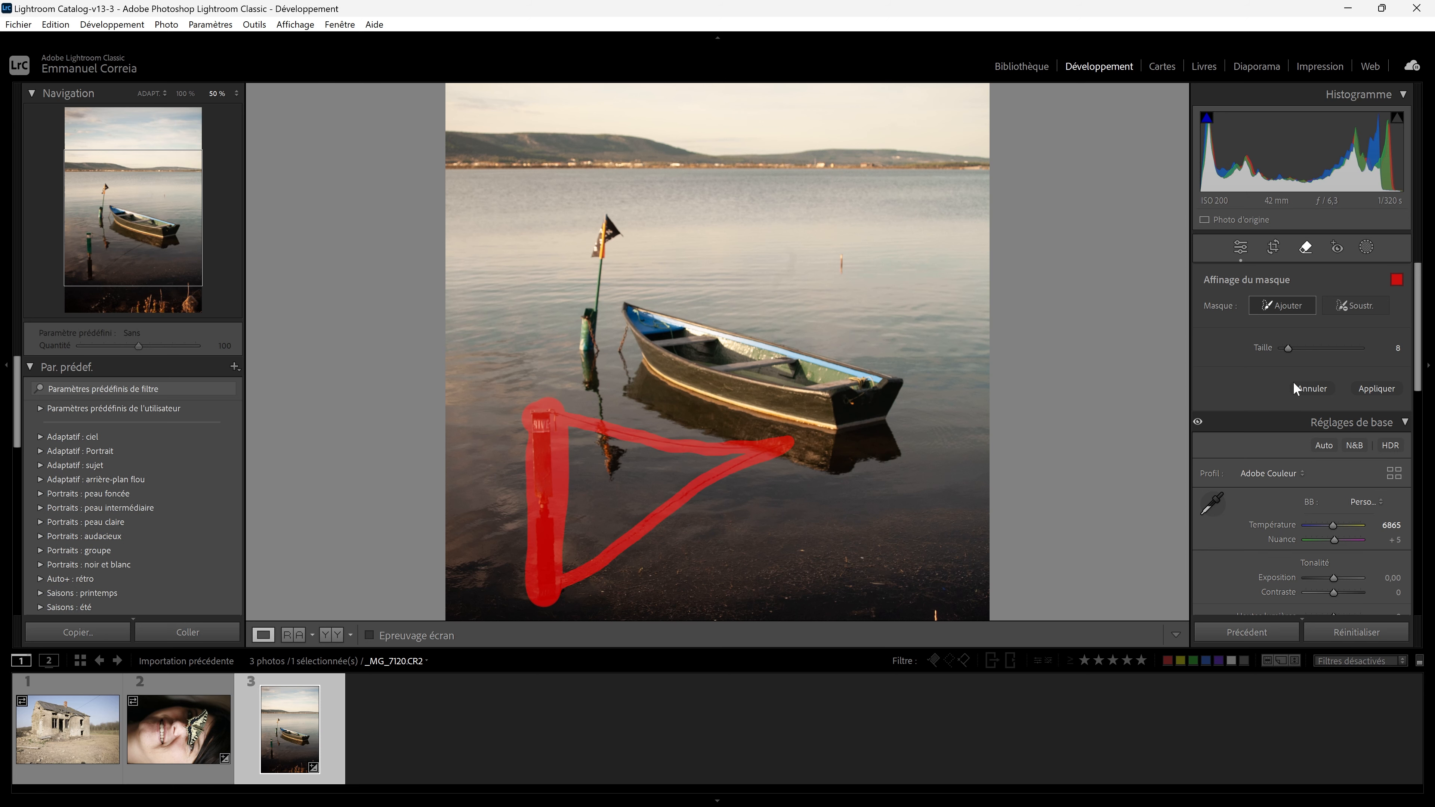
click(1382, 388)
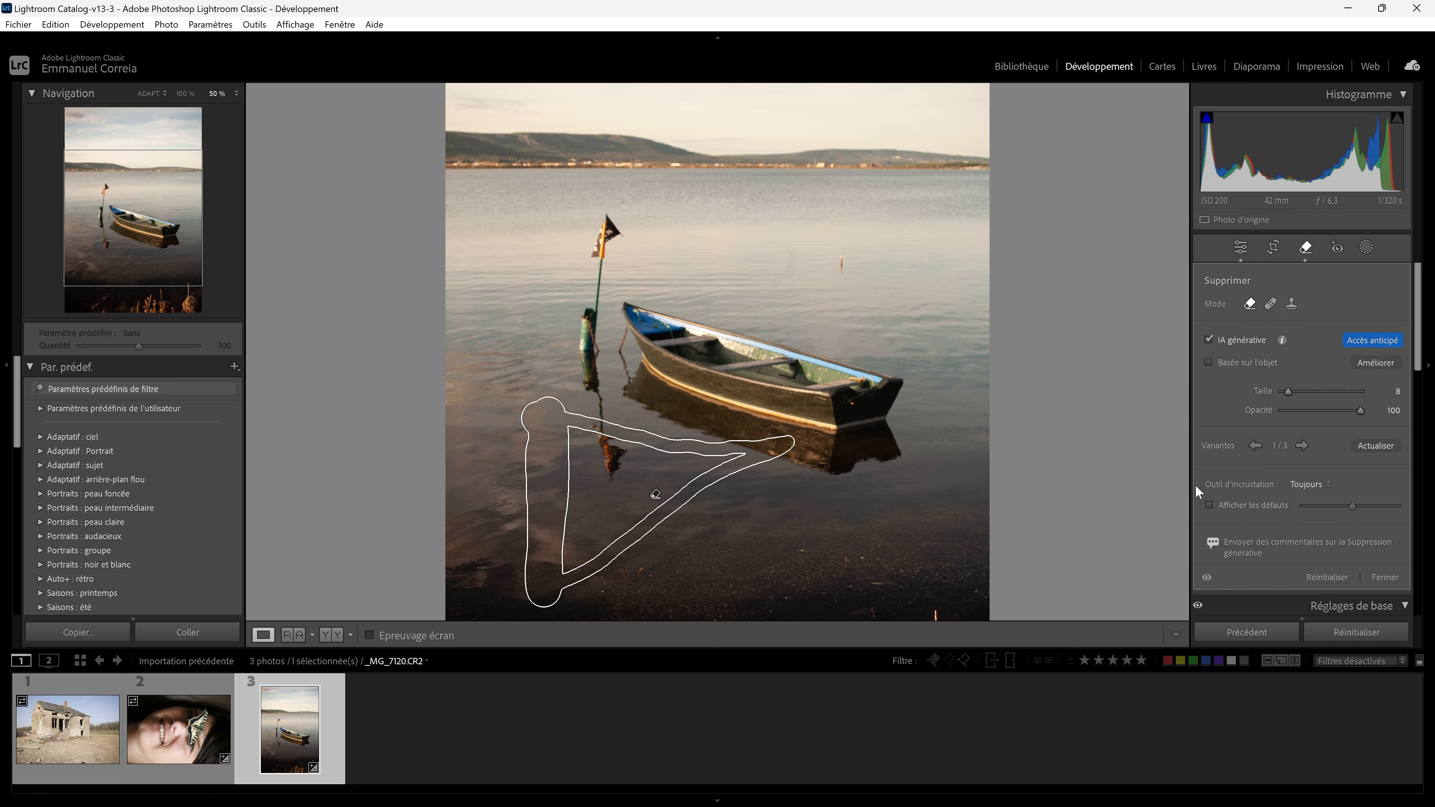
Set the Remove tool overlay to Jamais and display variant 2 of the generated fill
click(1317, 484)
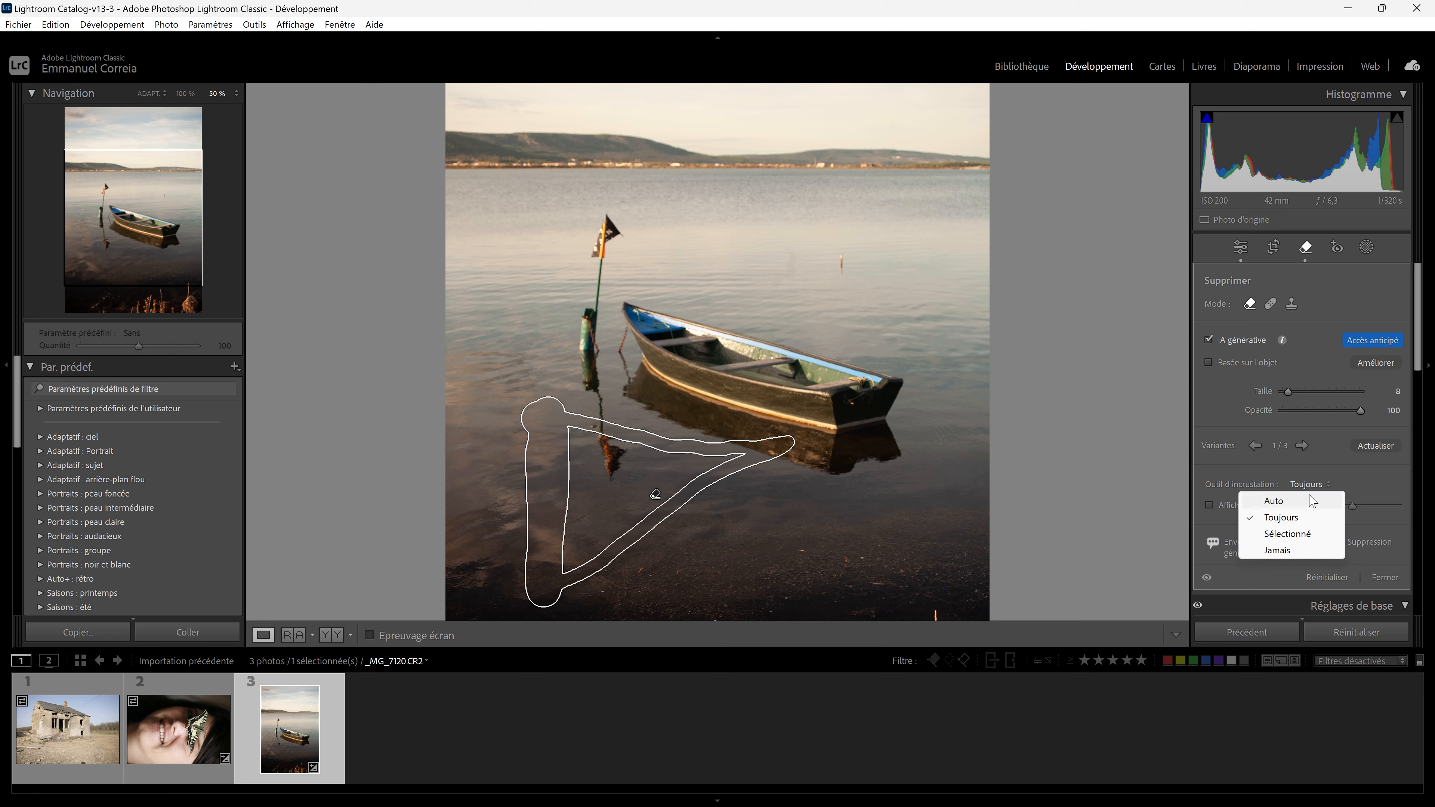
click(1285, 550)
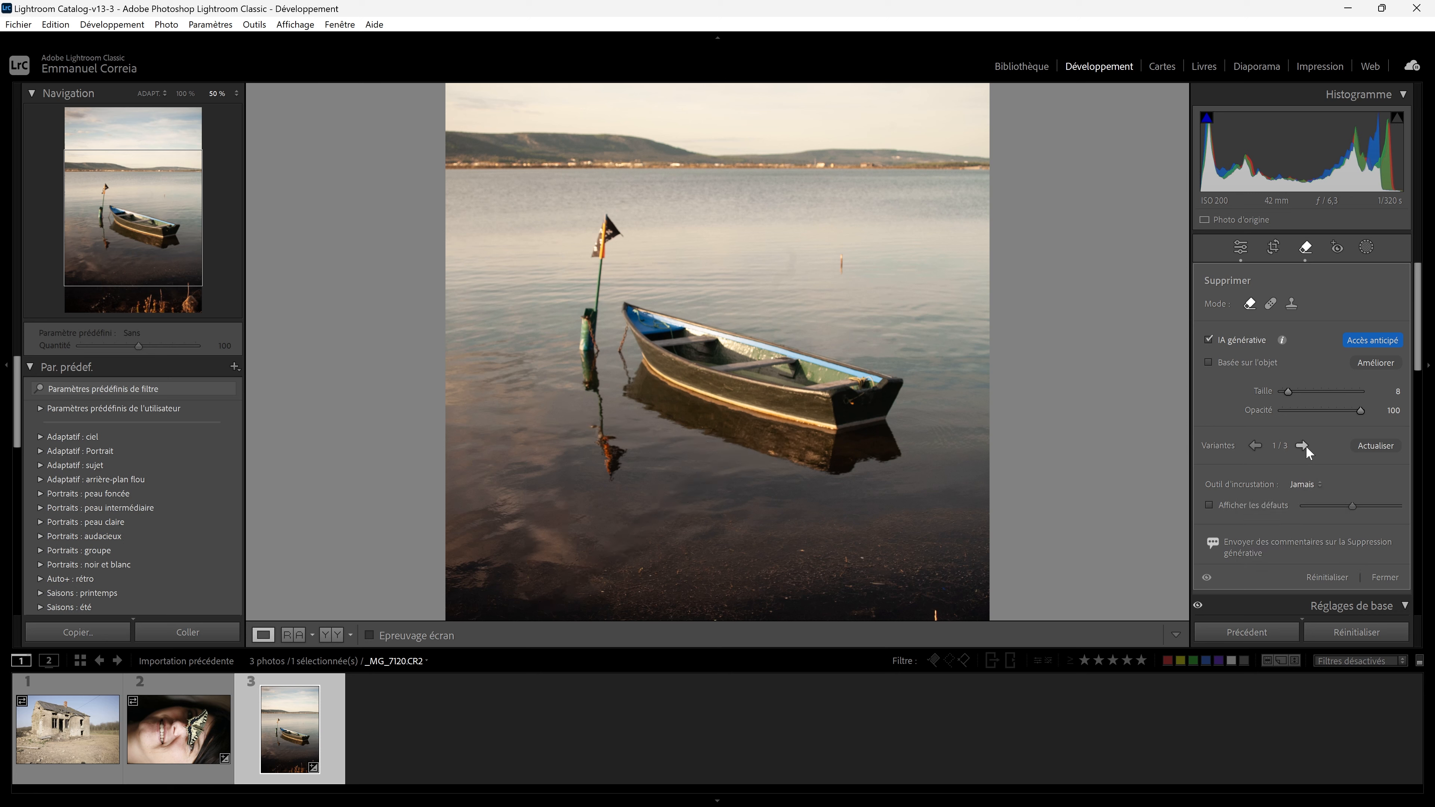
click(1303, 446)
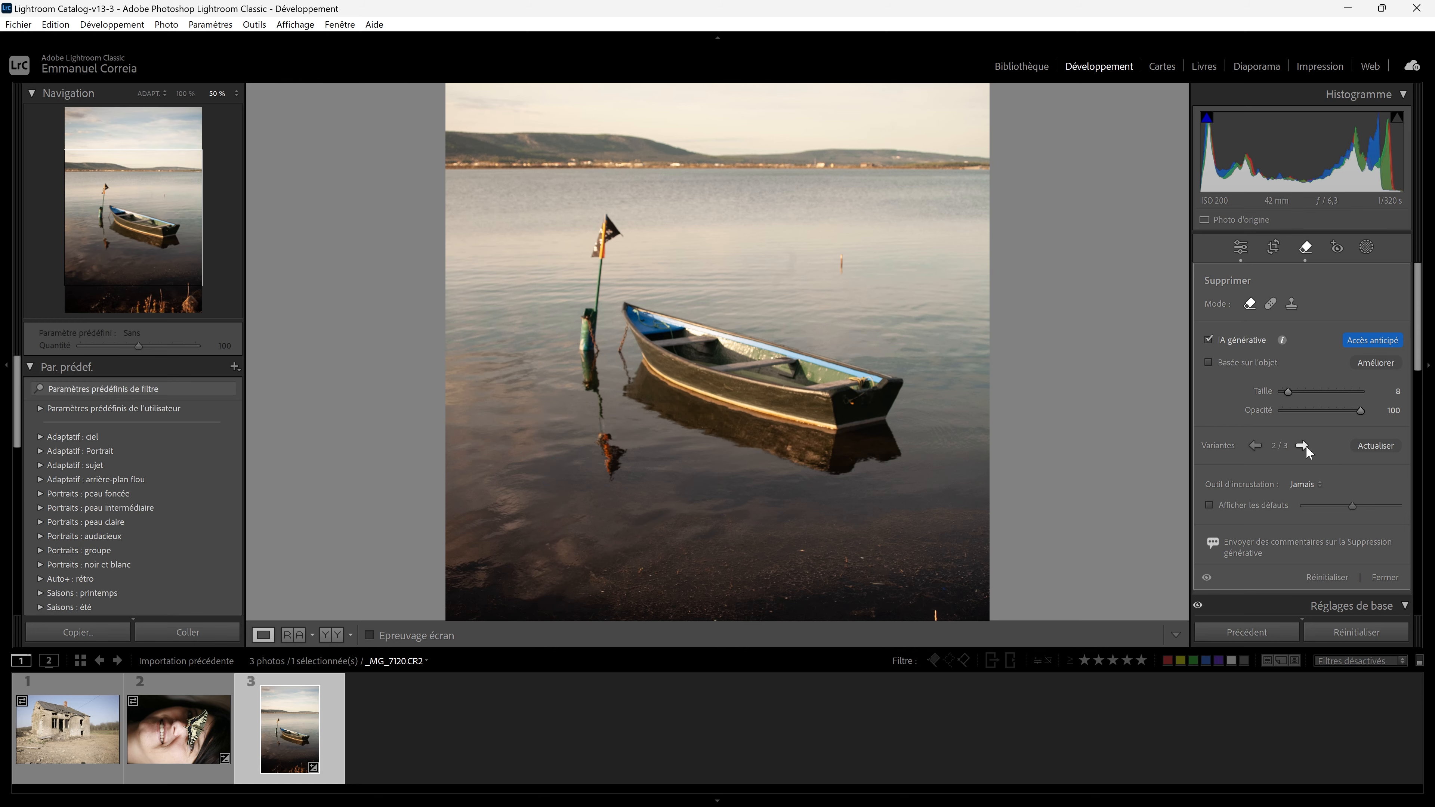